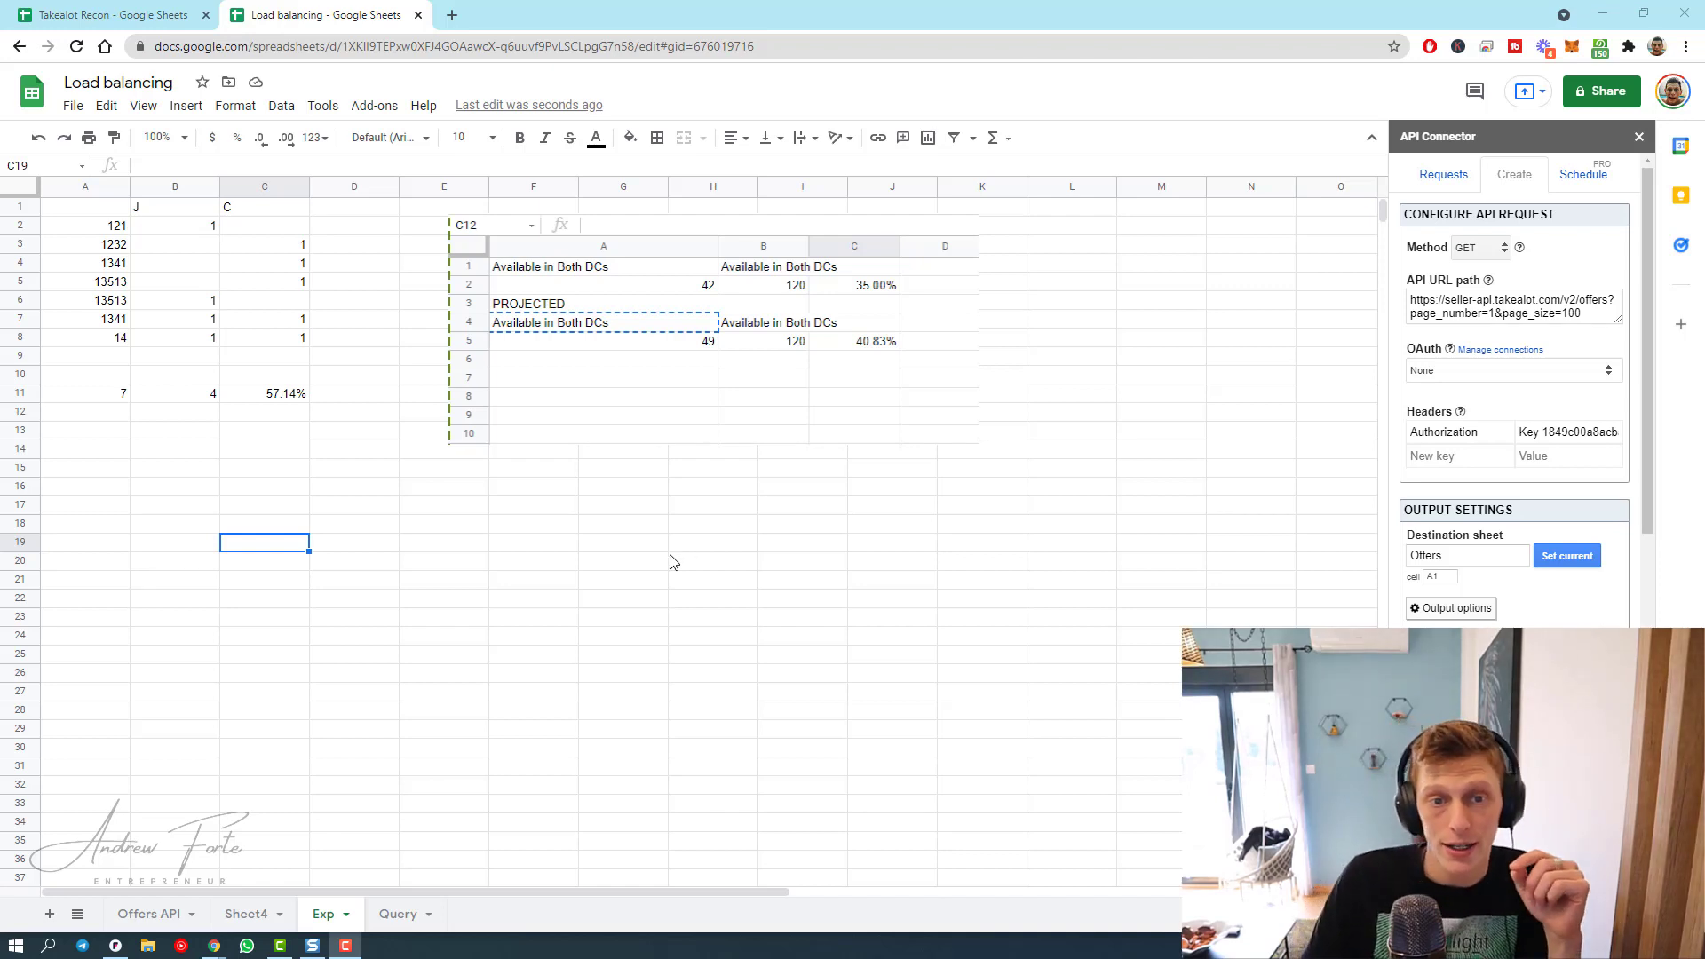
Review the item numbers in A2:A8 and step through the flags in columns B and C.
left_click(557, 385)
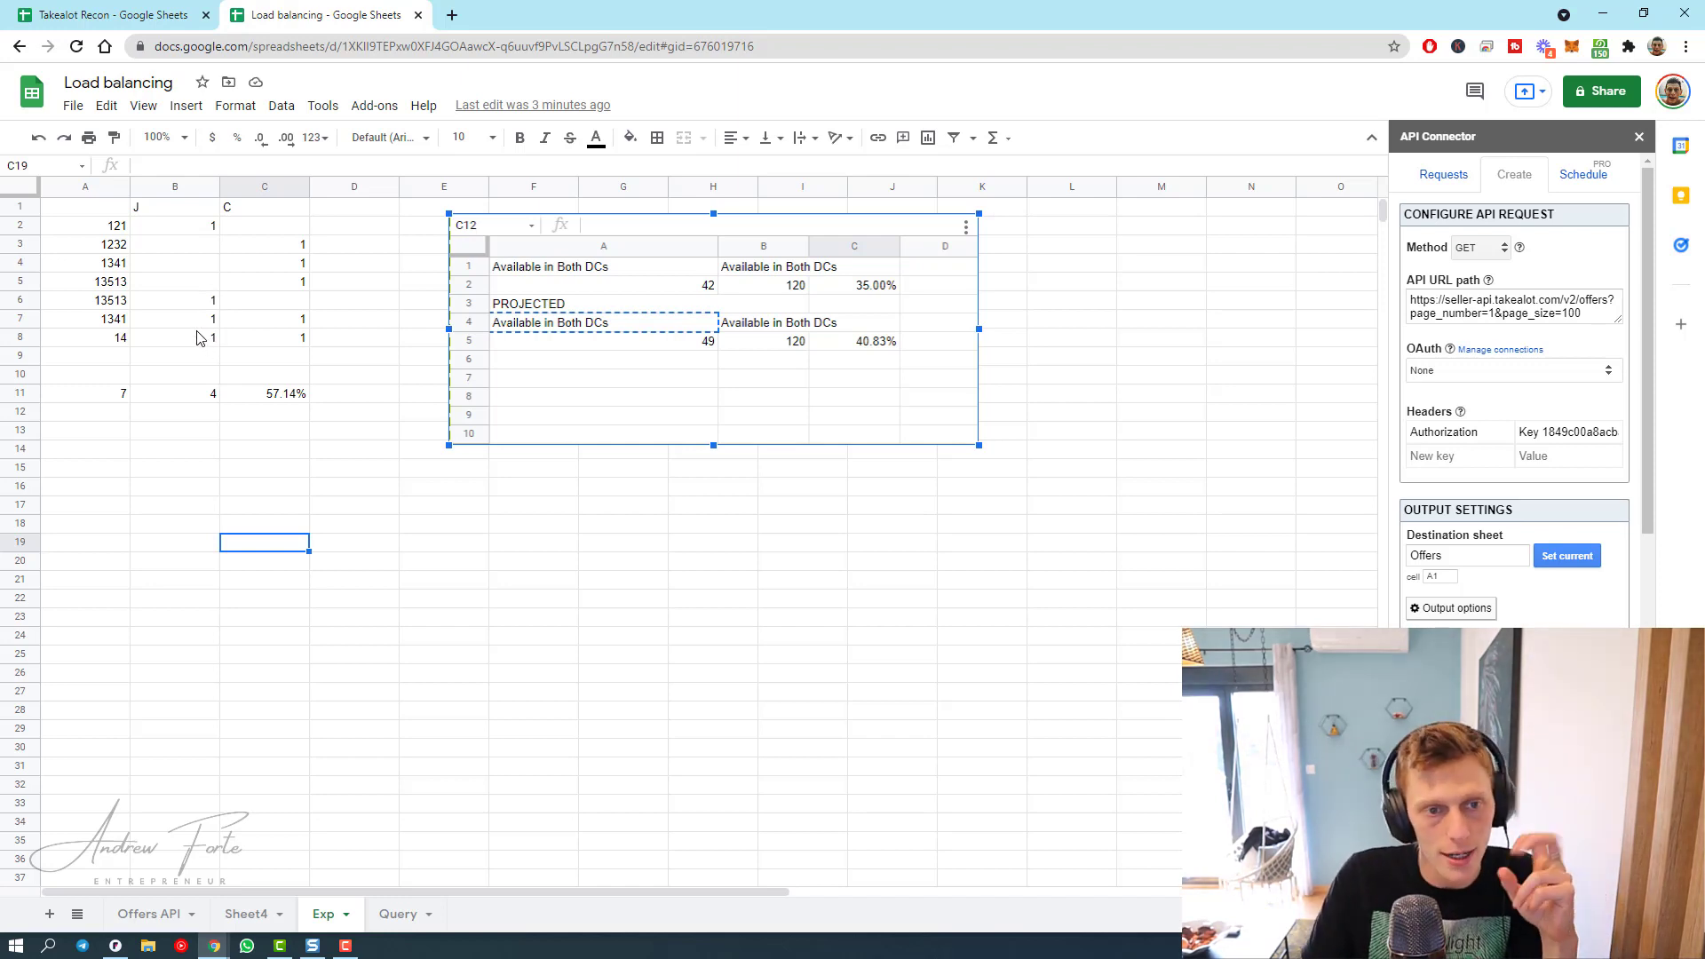
left_click_drag(111, 228, 102, 346)
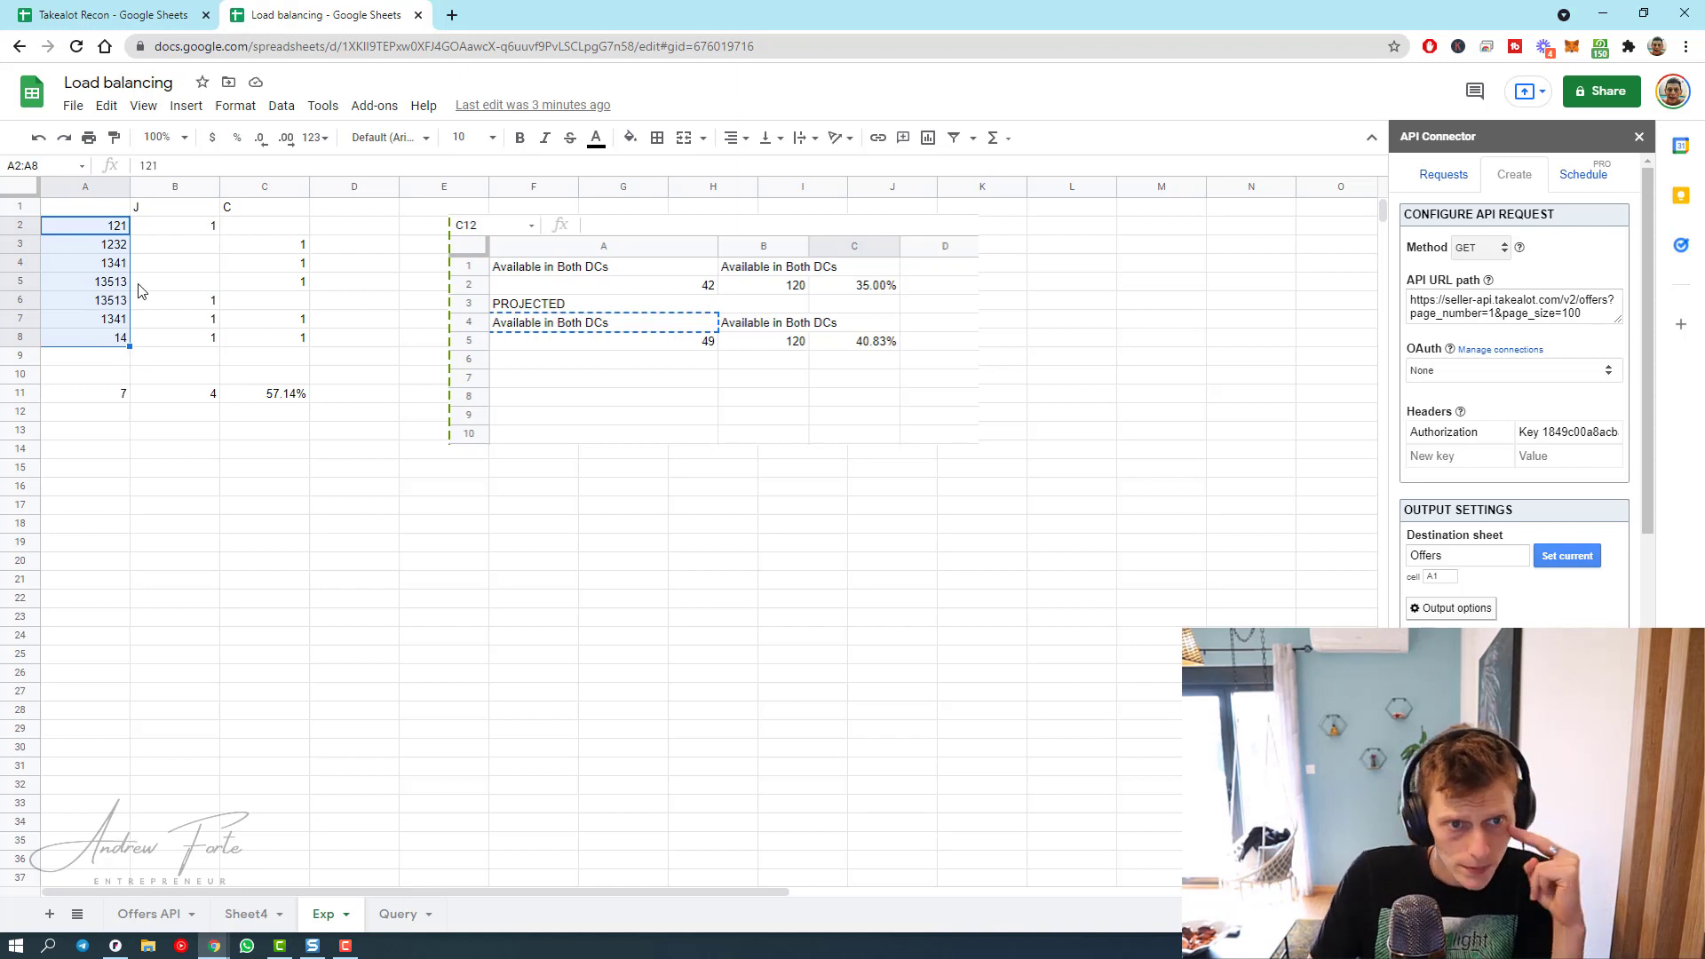
mouse_move(168, 224)
left_mouse_down()
mouse_move(248, 230)
mouse_move(173, 232)
left_mouse_up()
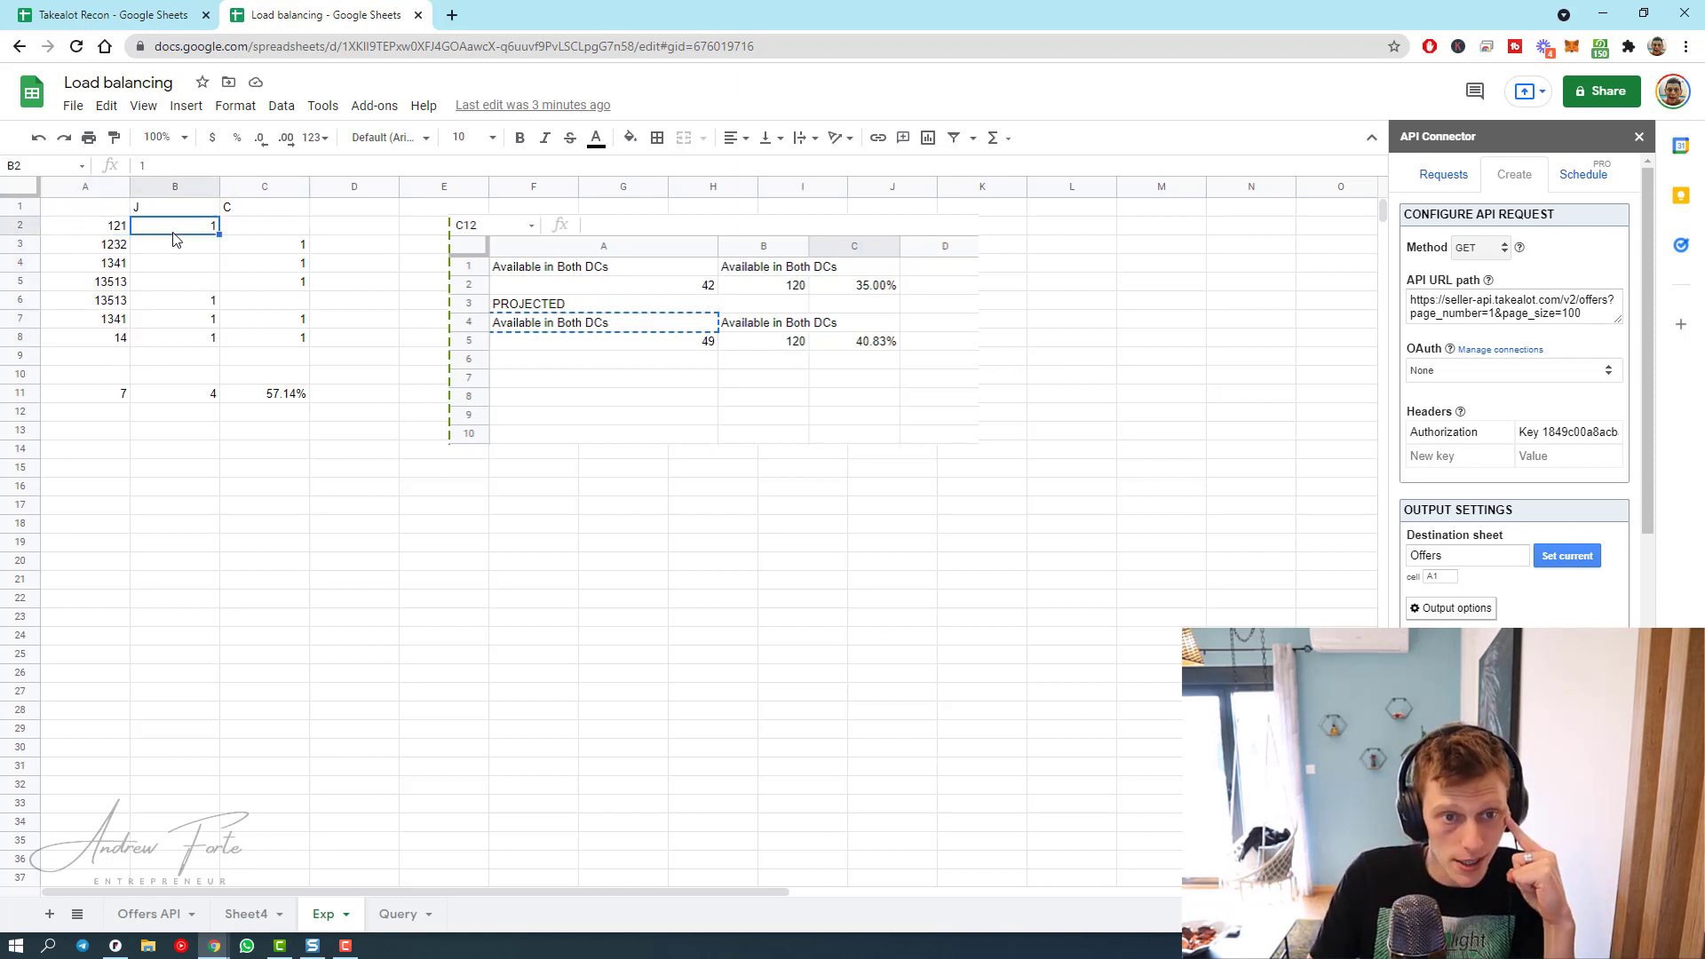
key("Right")
key("Left")
key("Down")
key("Right")
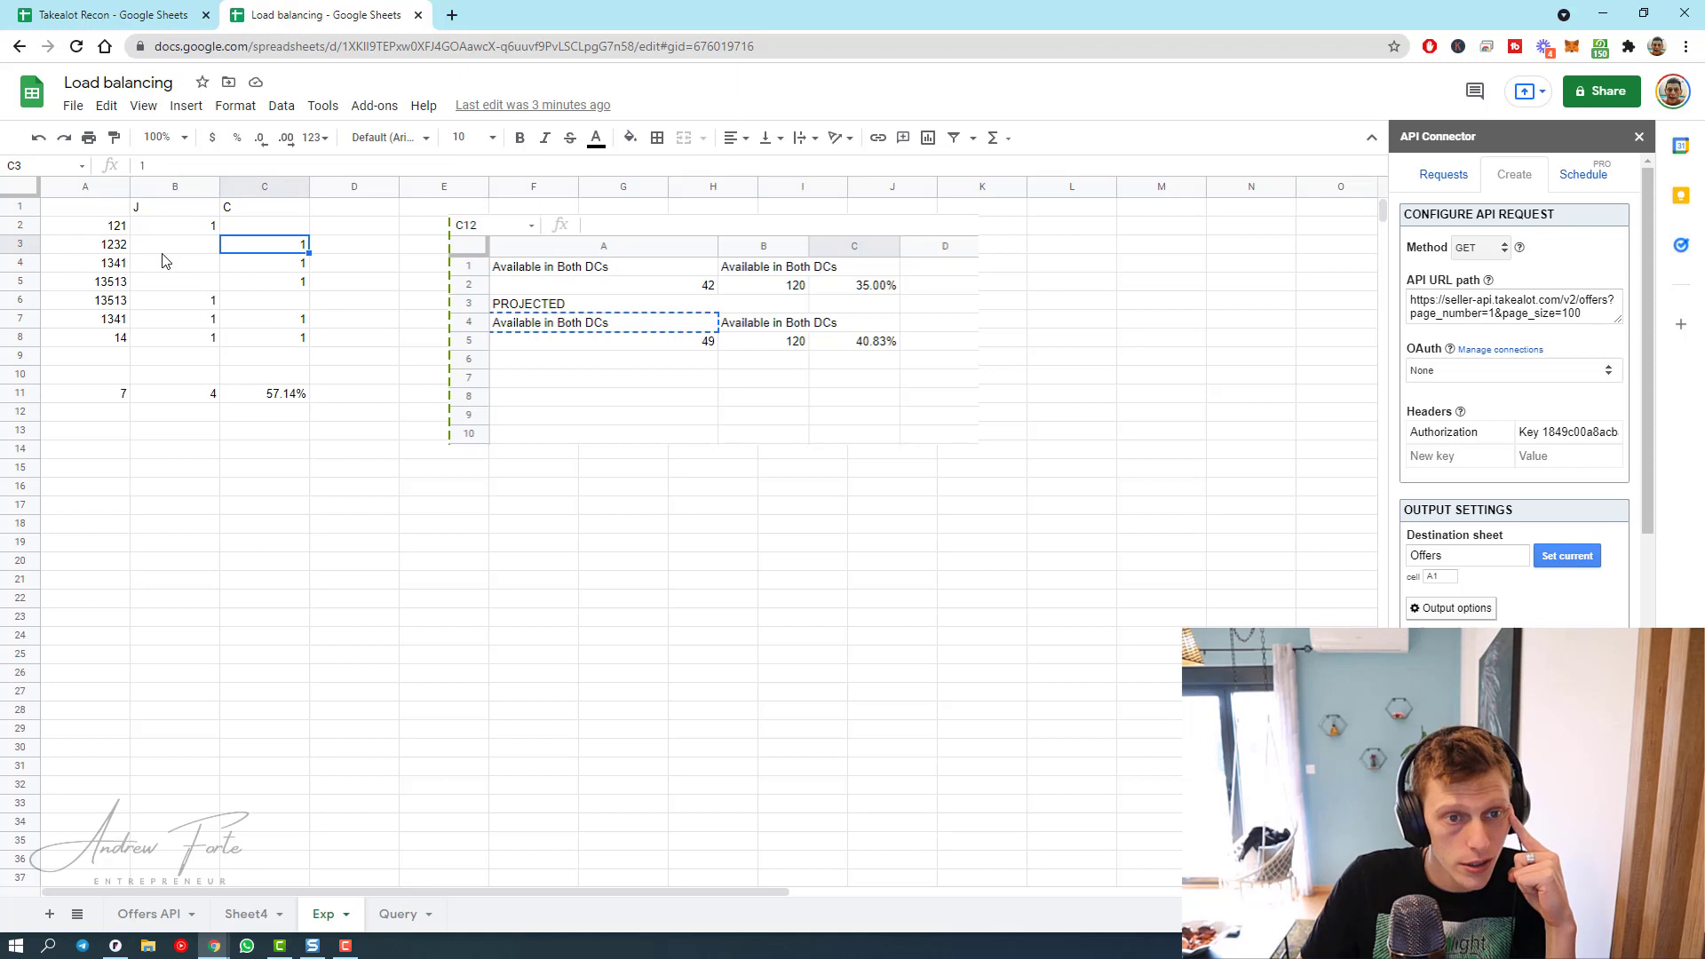
key("Down")
key("Down")
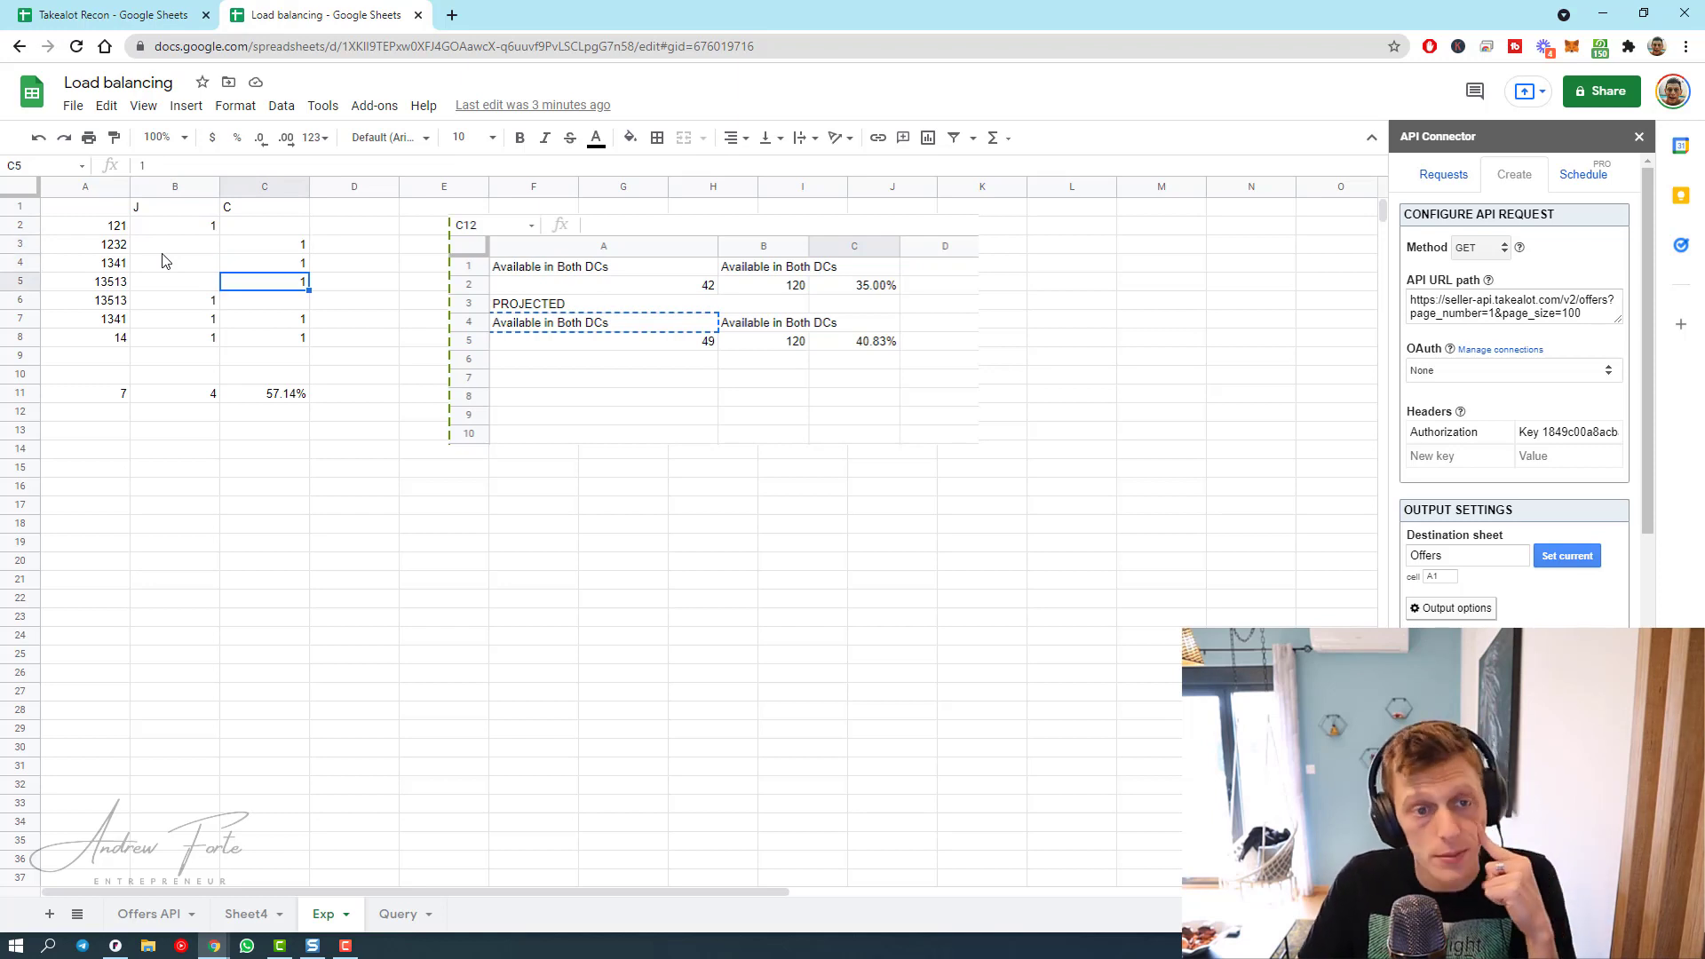
key("Down")
key("Left")
key("Down")
key("Right")
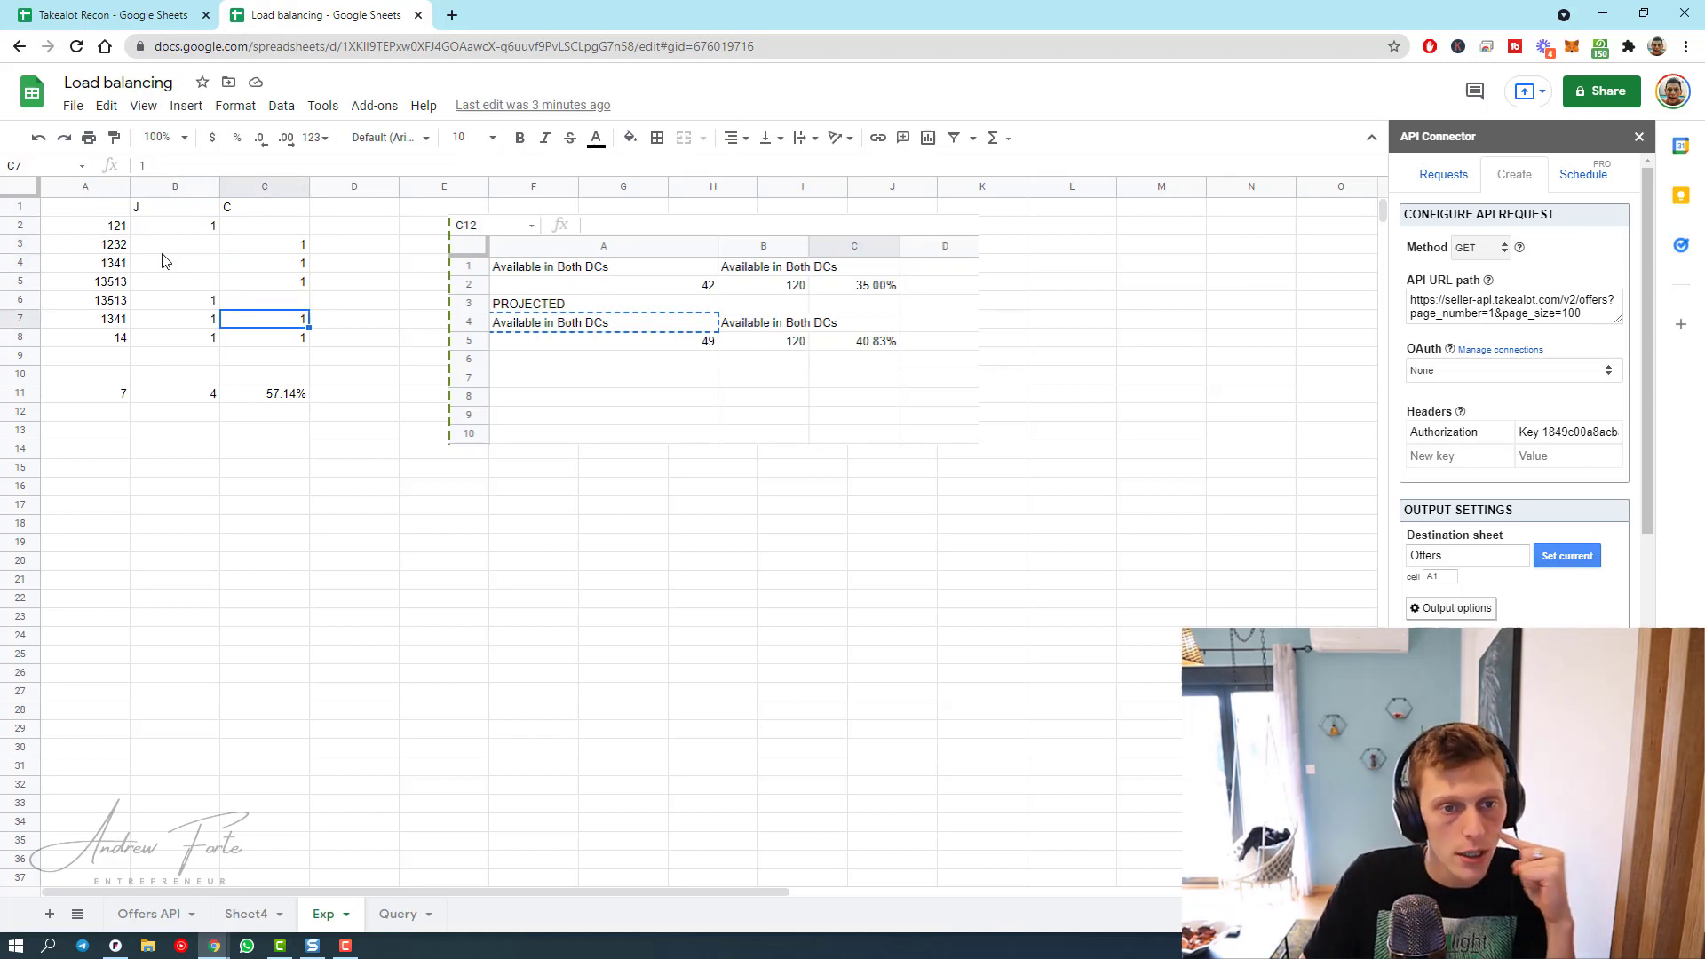
key("Down")
key("Left")
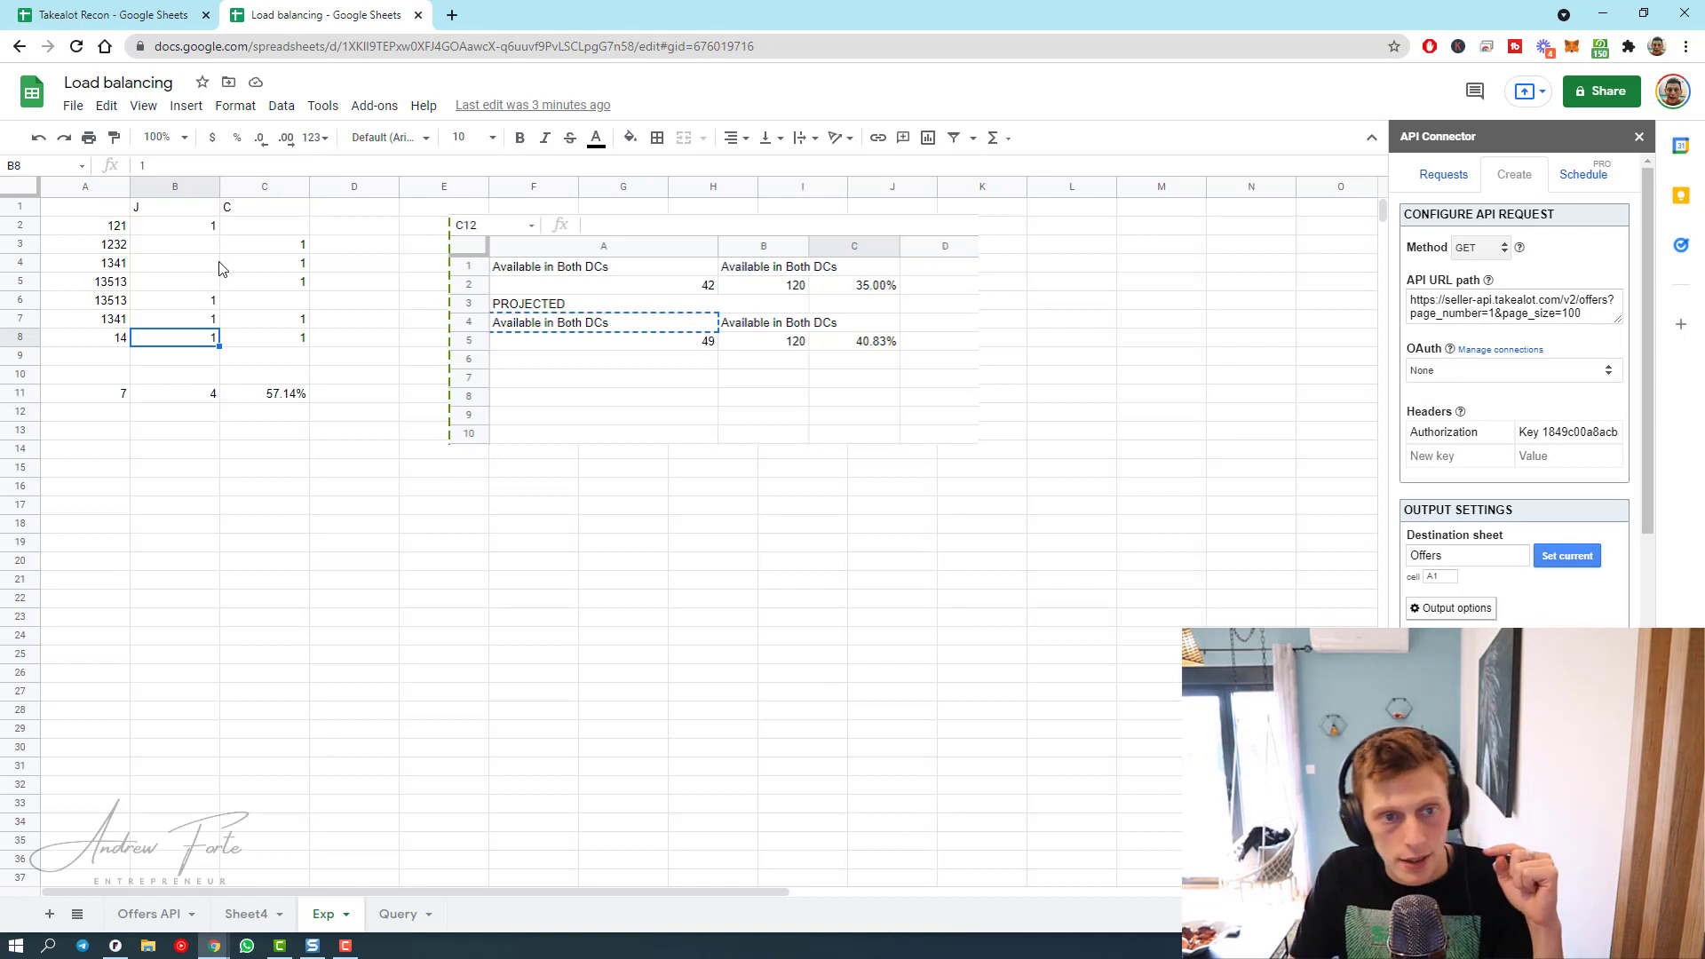
Check the item numbers, the item total in A11 and the flag in B8.
left_click_drag(121, 232, 106, 339)
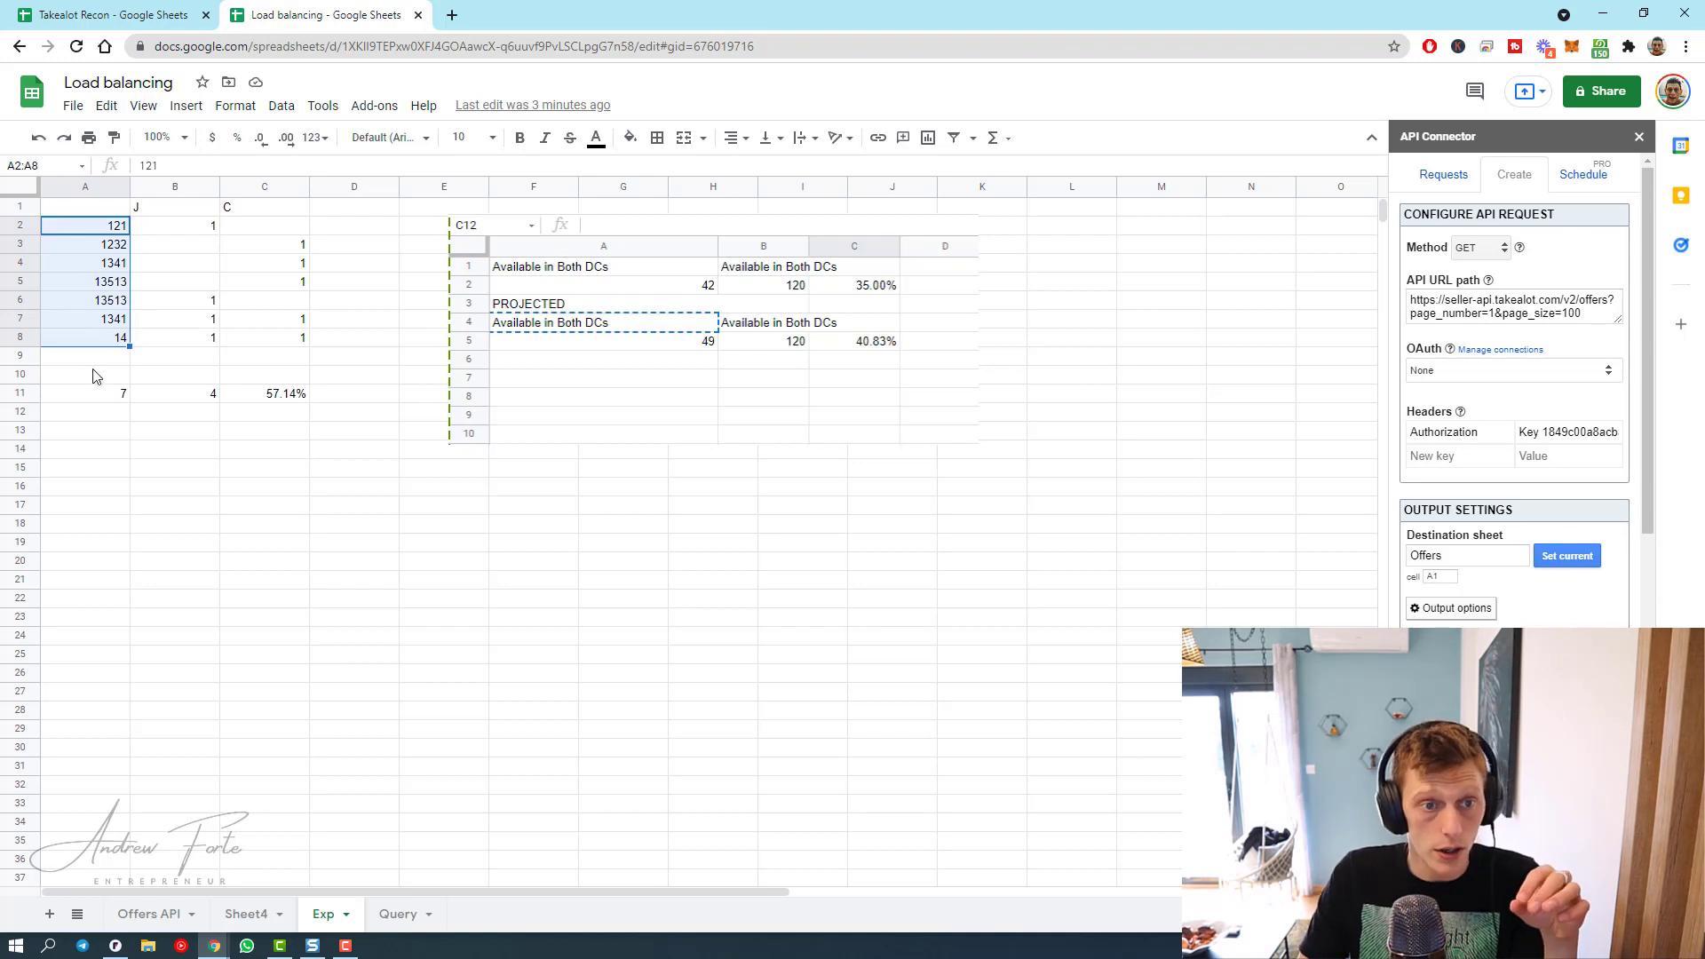
left_click(102, 397)
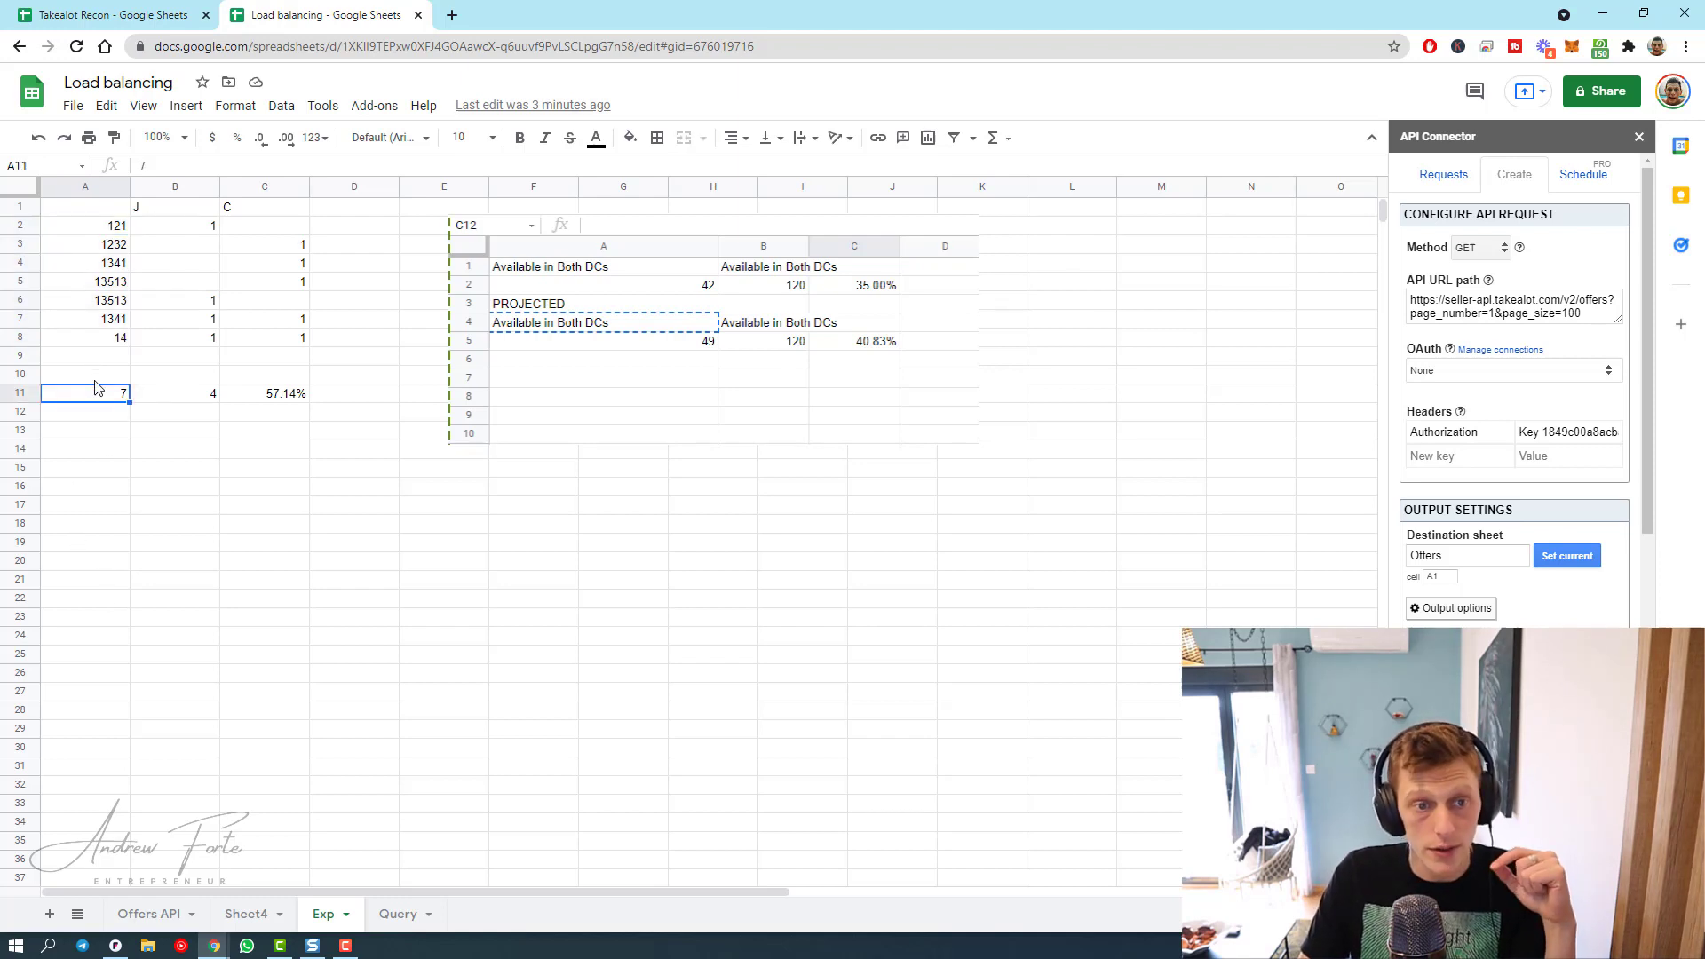
left_click(194, 397)
left_click(179, 343)
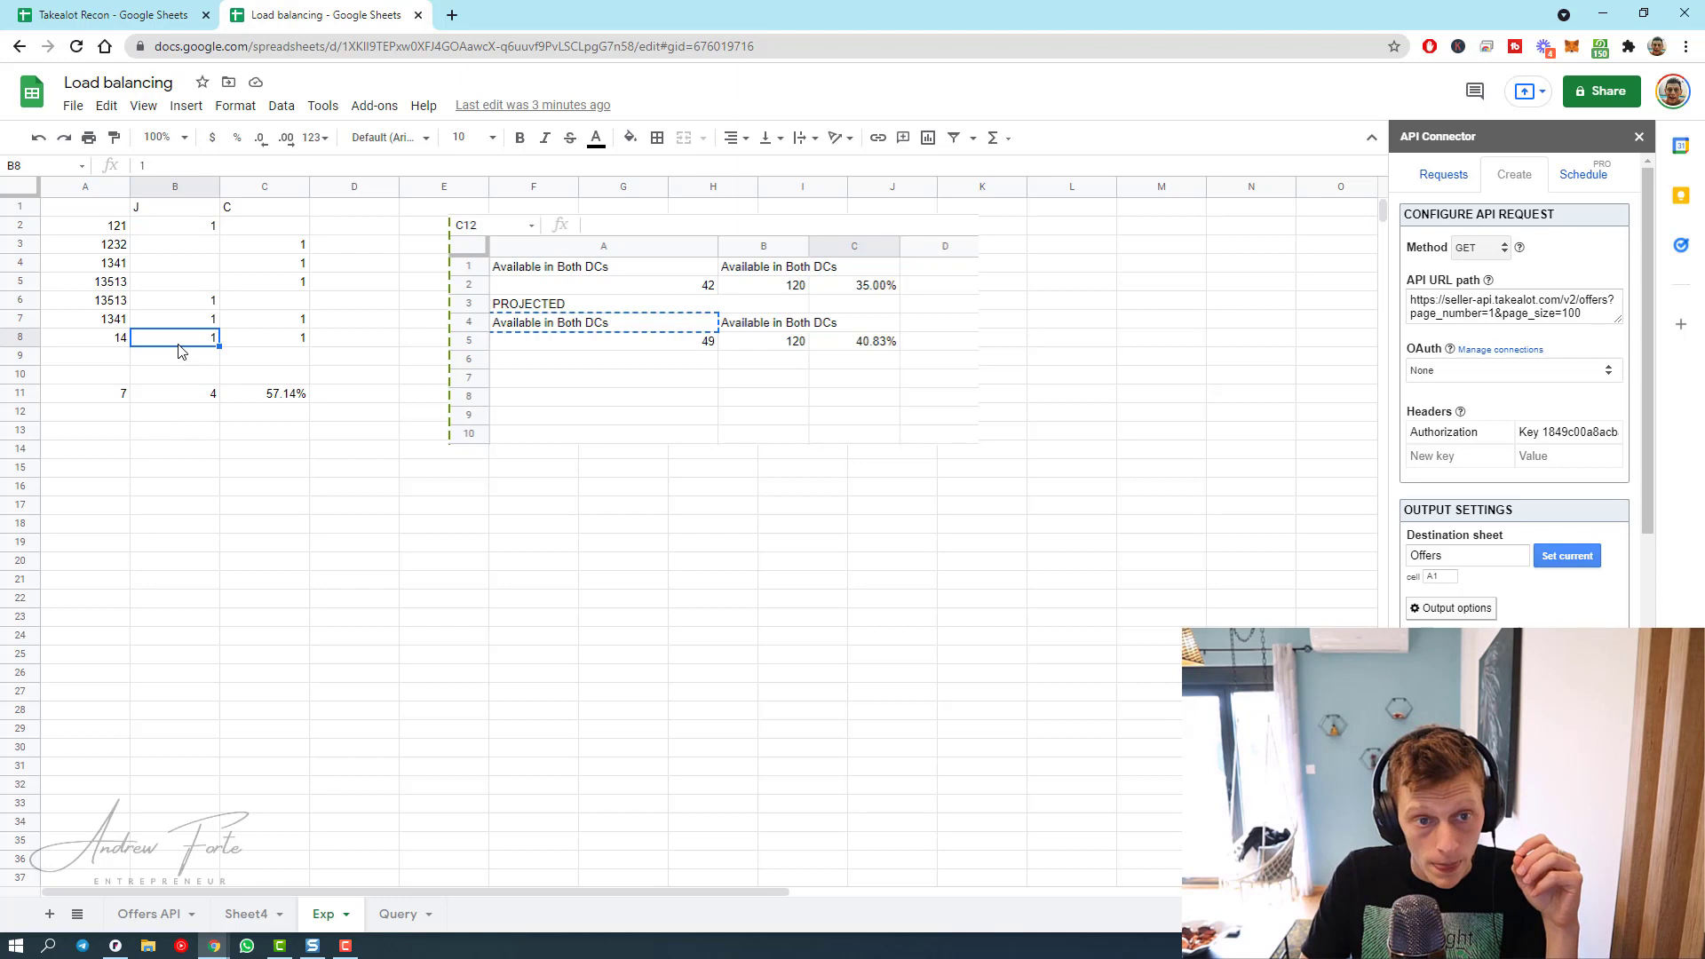
Change the both-DC count in B11 to 2 and confirm C11's =B11/A11 shows 28.57%.
left_click(189, 397)
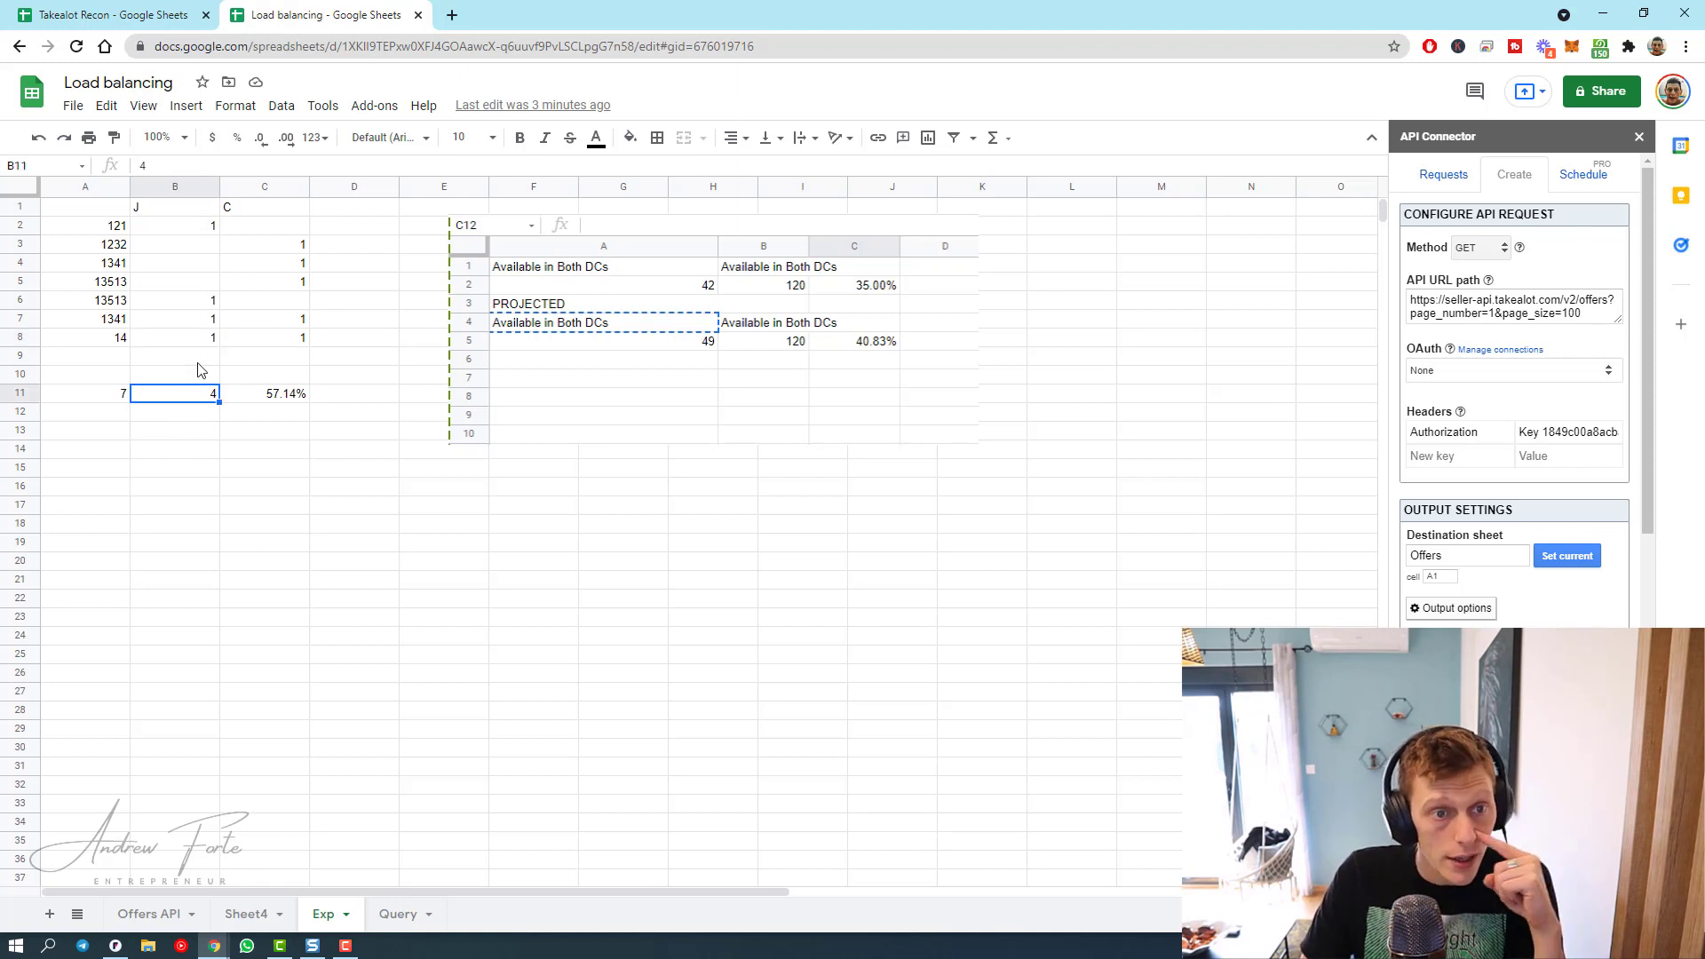
type("2")
key("Return")
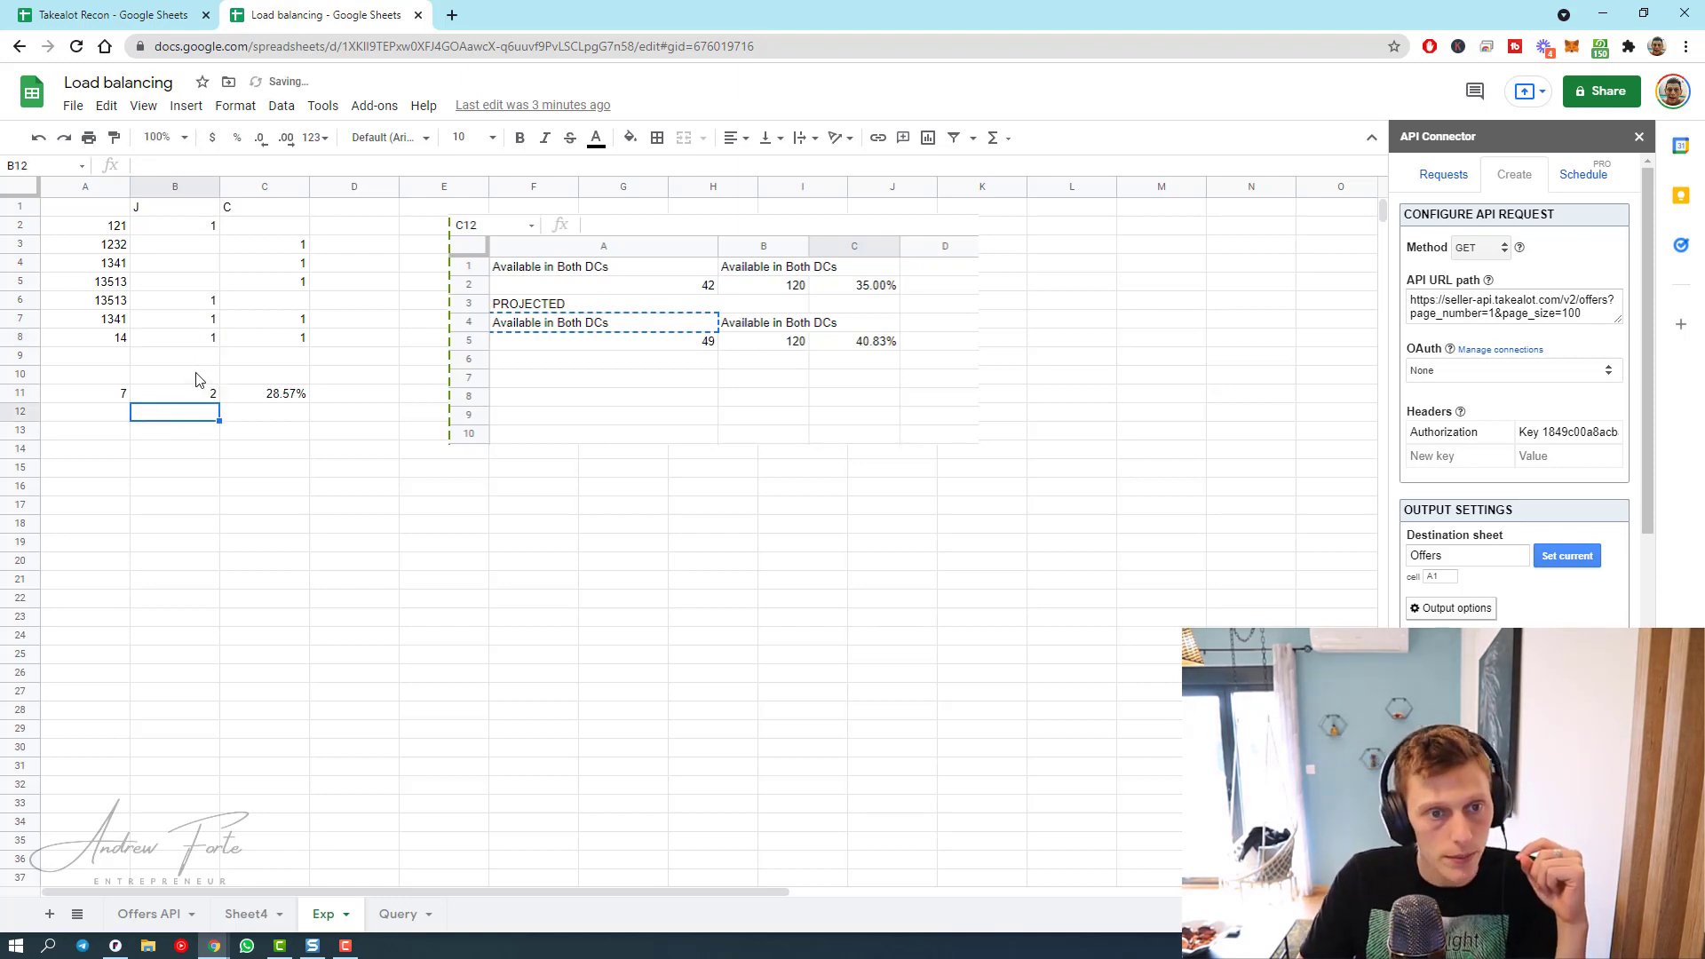
key("Up")
key("Up")
key("Up")
key("Up")
key("Up")
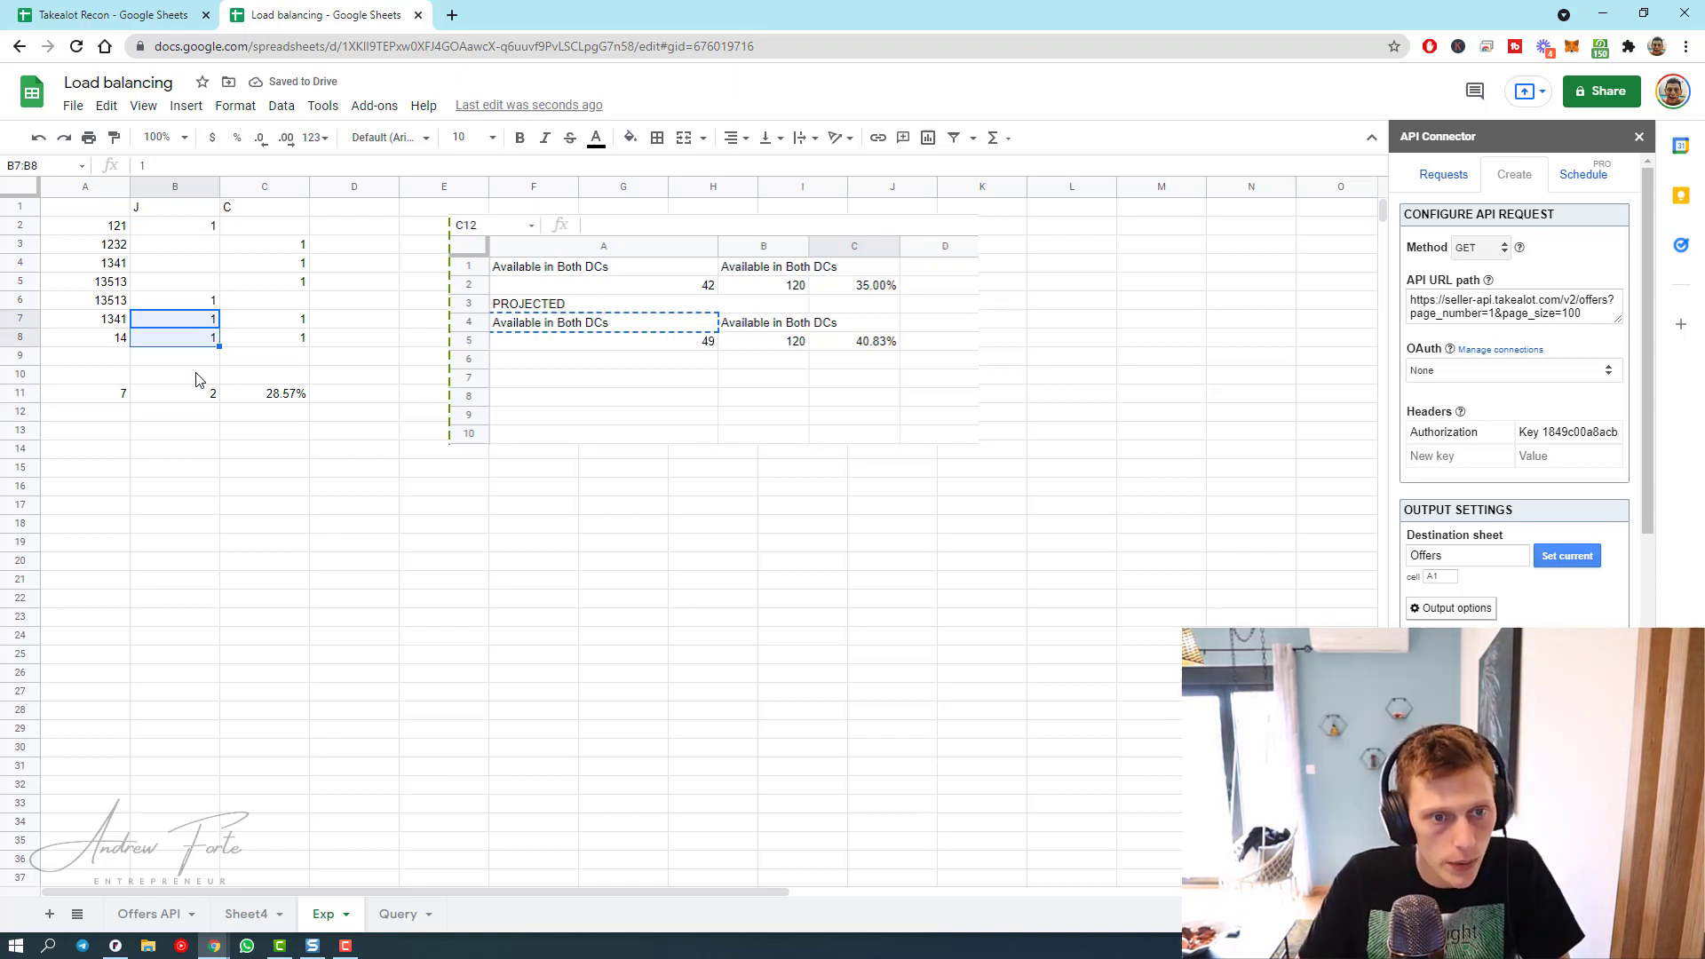
key("shift+Right")
key("shift+Down")
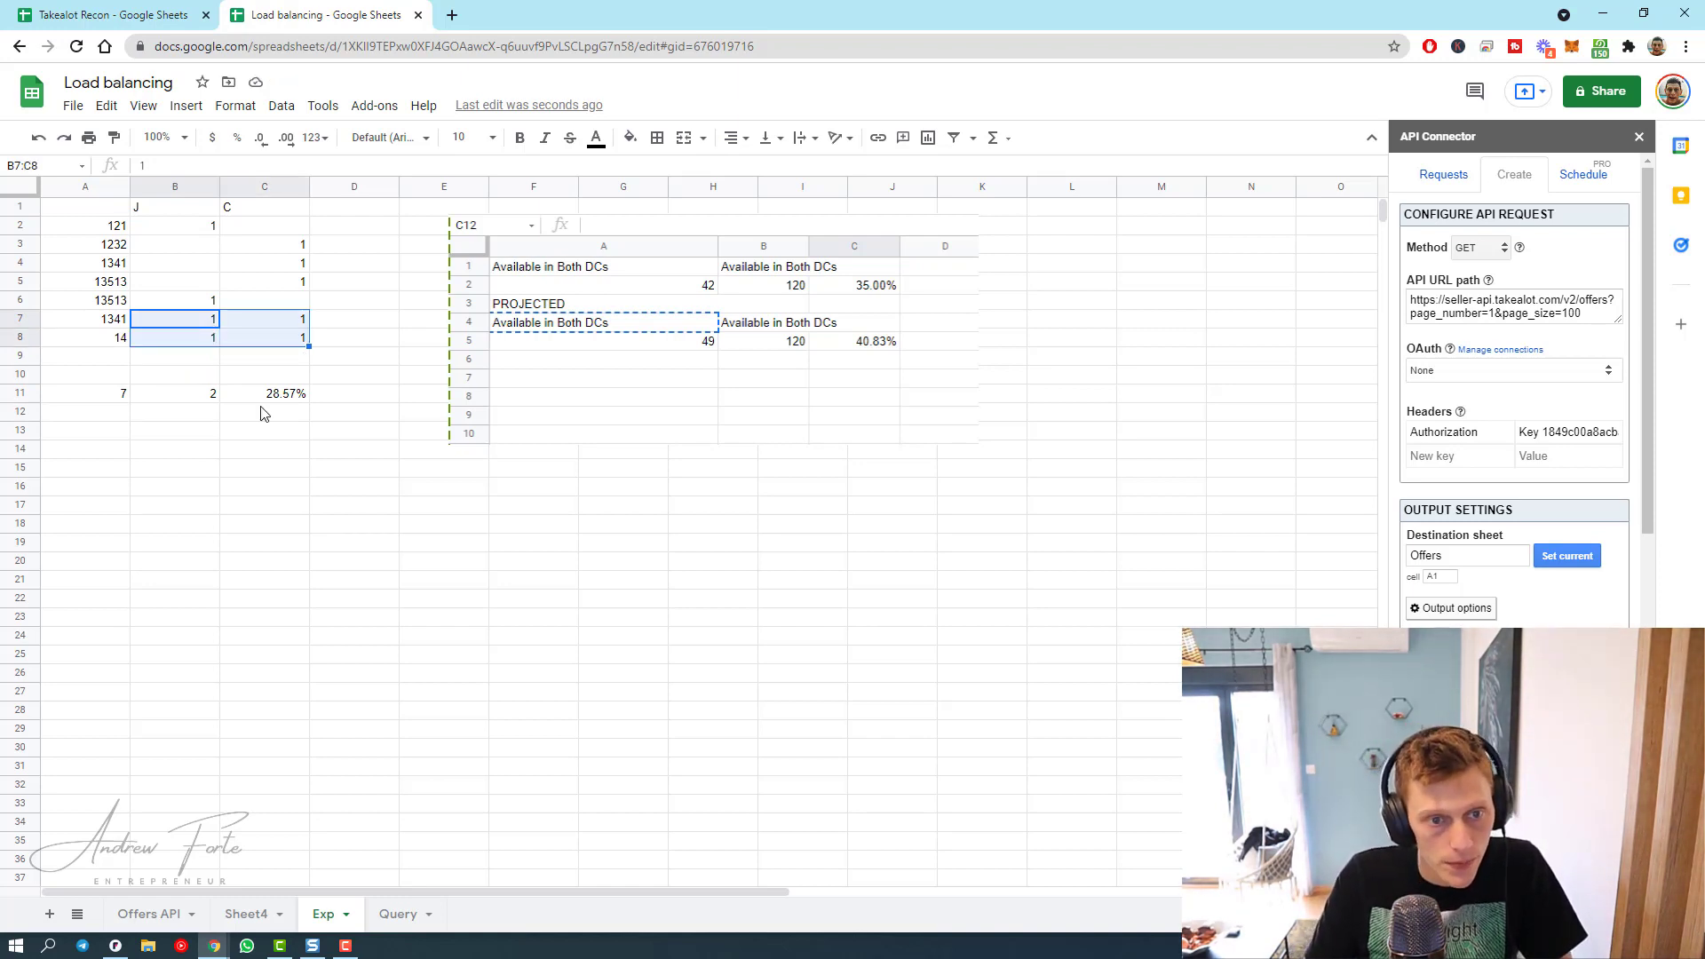
left_click(293, 400)
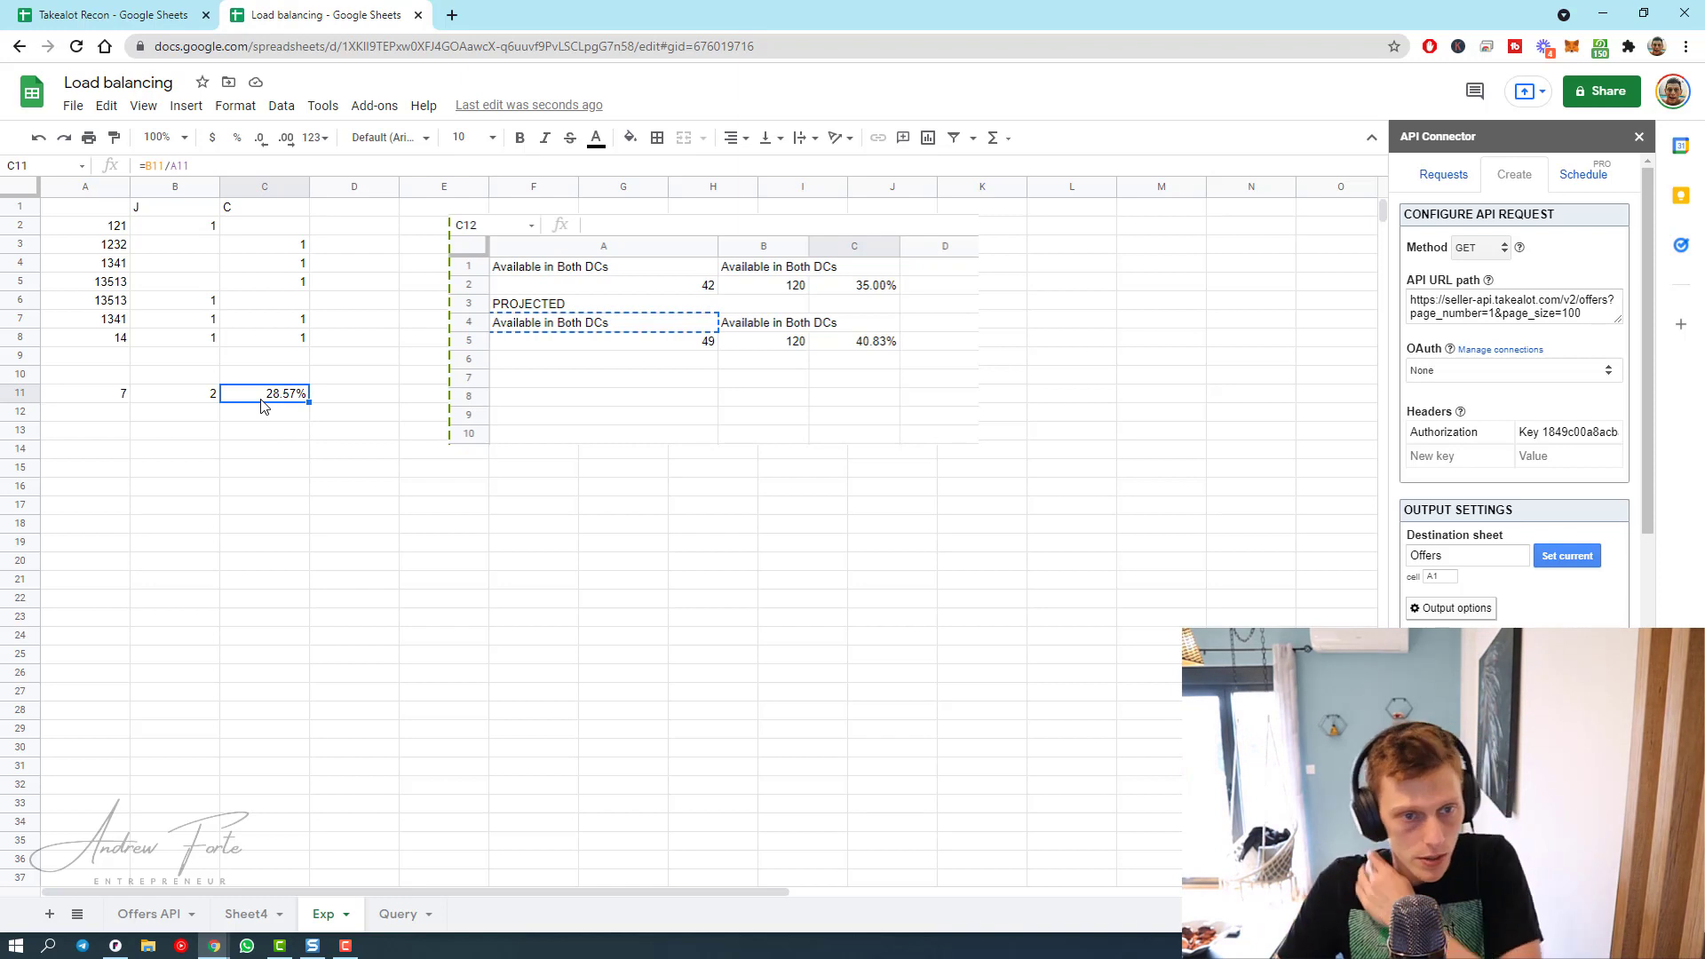
Navigate from the percentage cell back up to the flags in row 7.
key("Up")
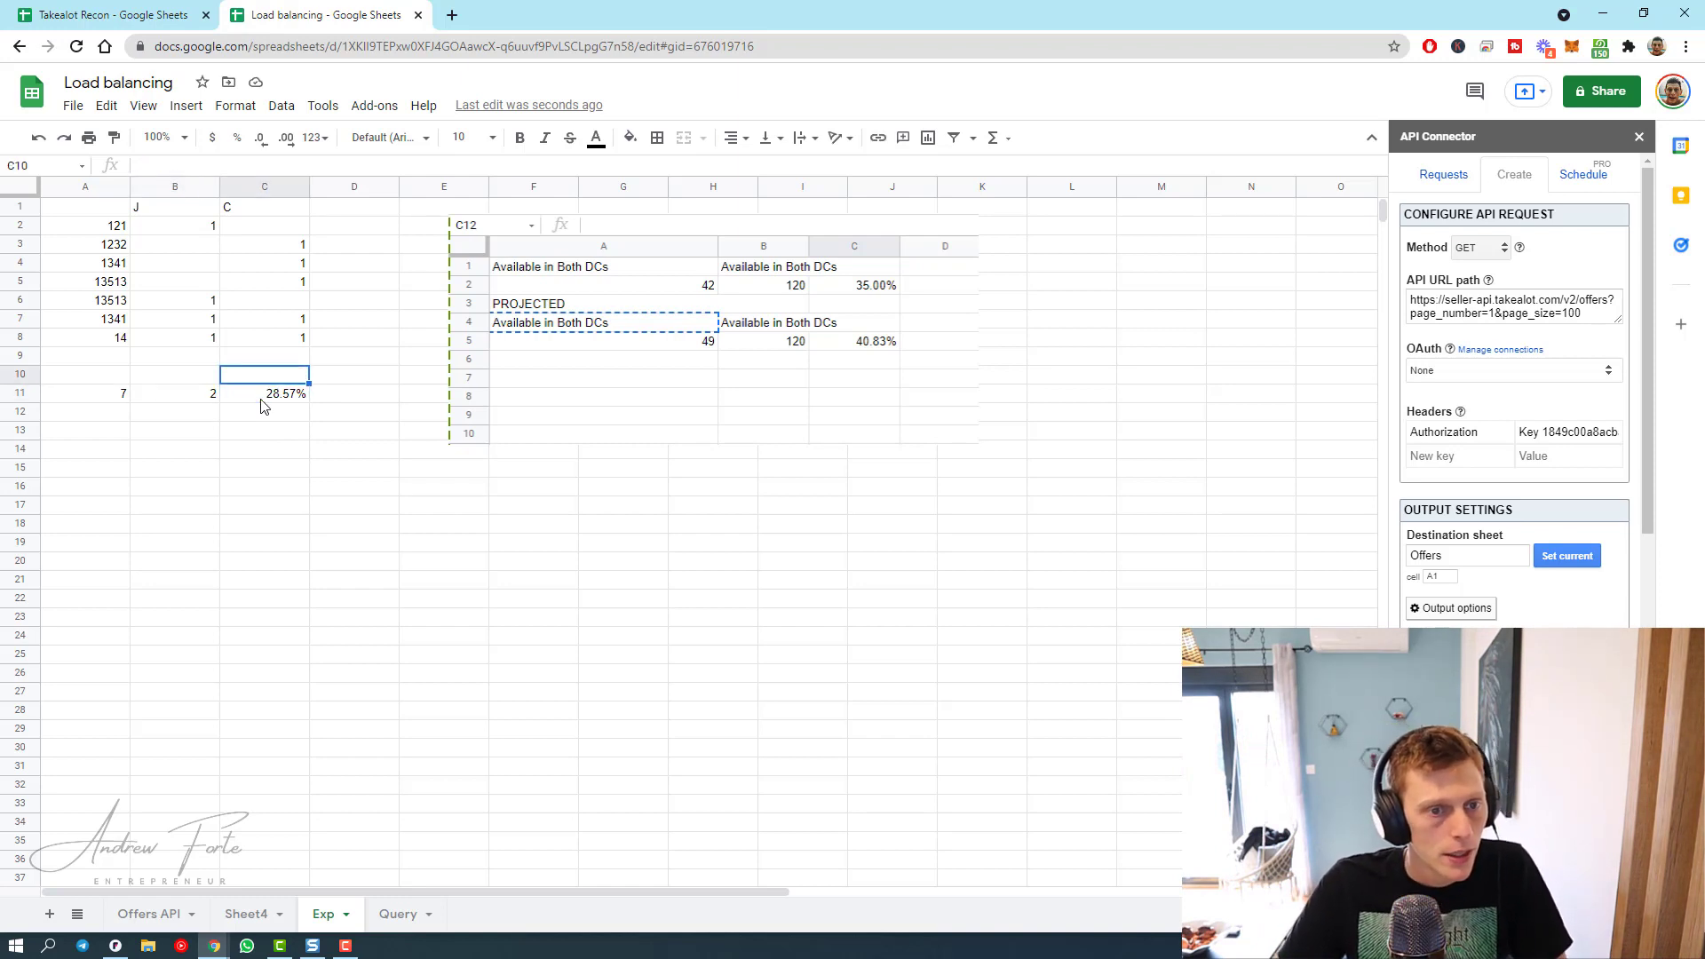
key("Up")
key("Up")
key("Left")
key("Down")
key("Up")
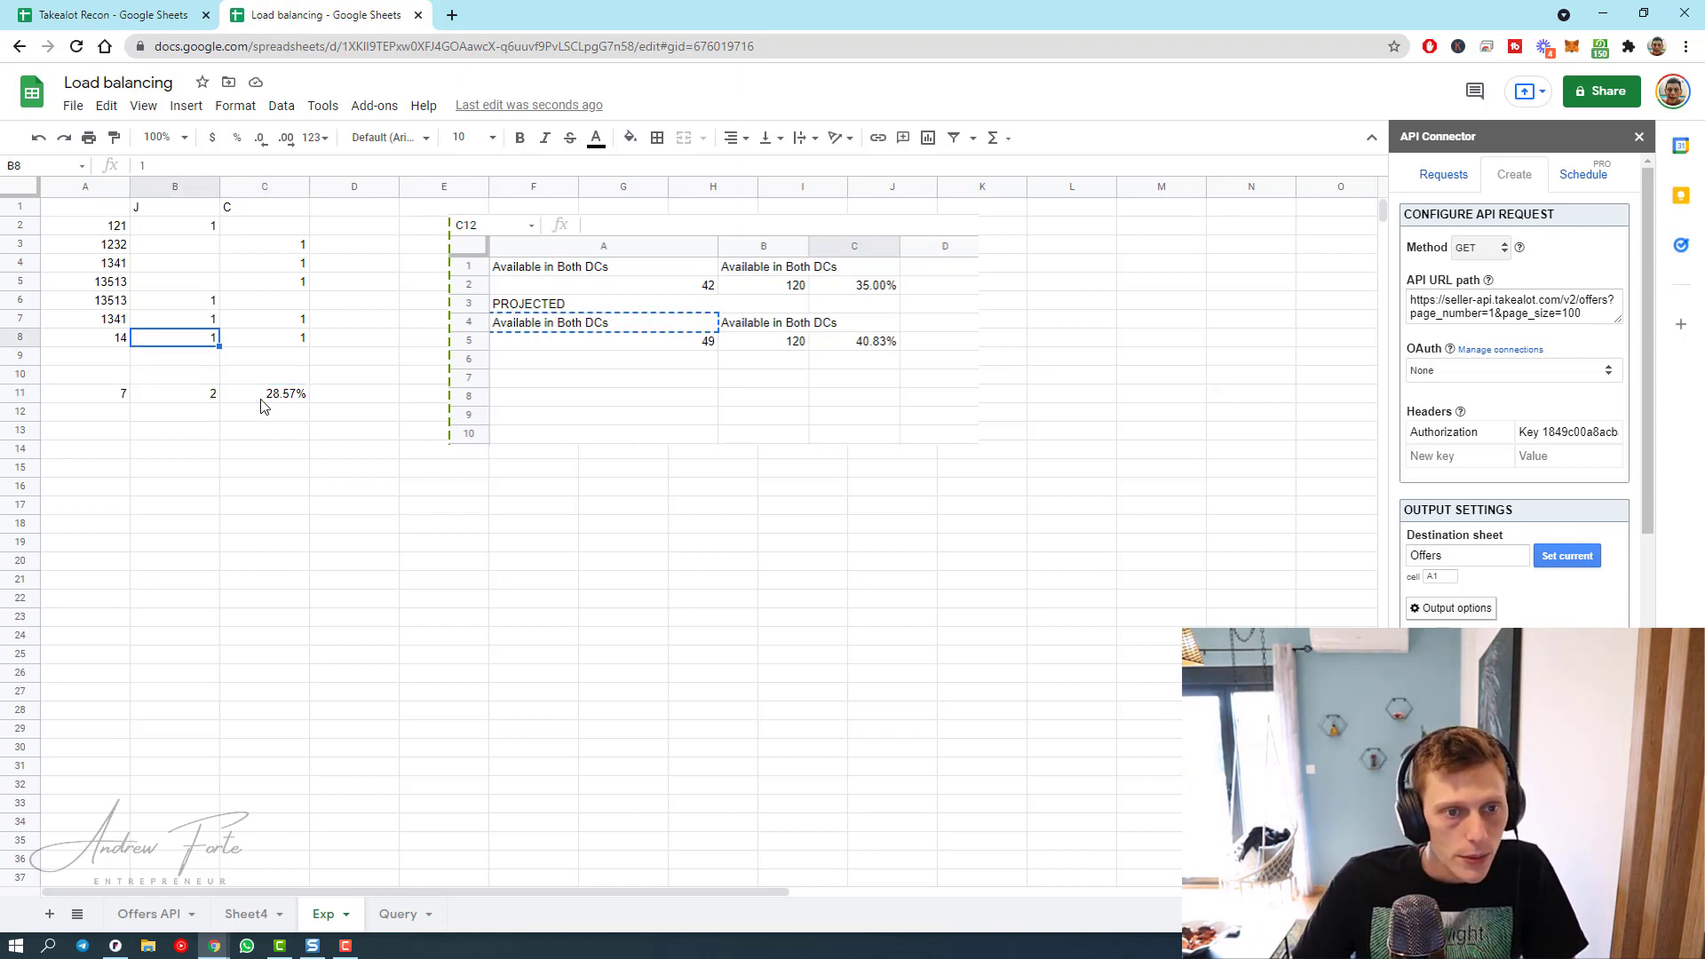
key("Up")
key("Right")
Enter 4, then 5, as the both-DC count in B11, making C11 71.43%.
key("Down")
key("Down")
key("Down")
key("Left")
key("Down")
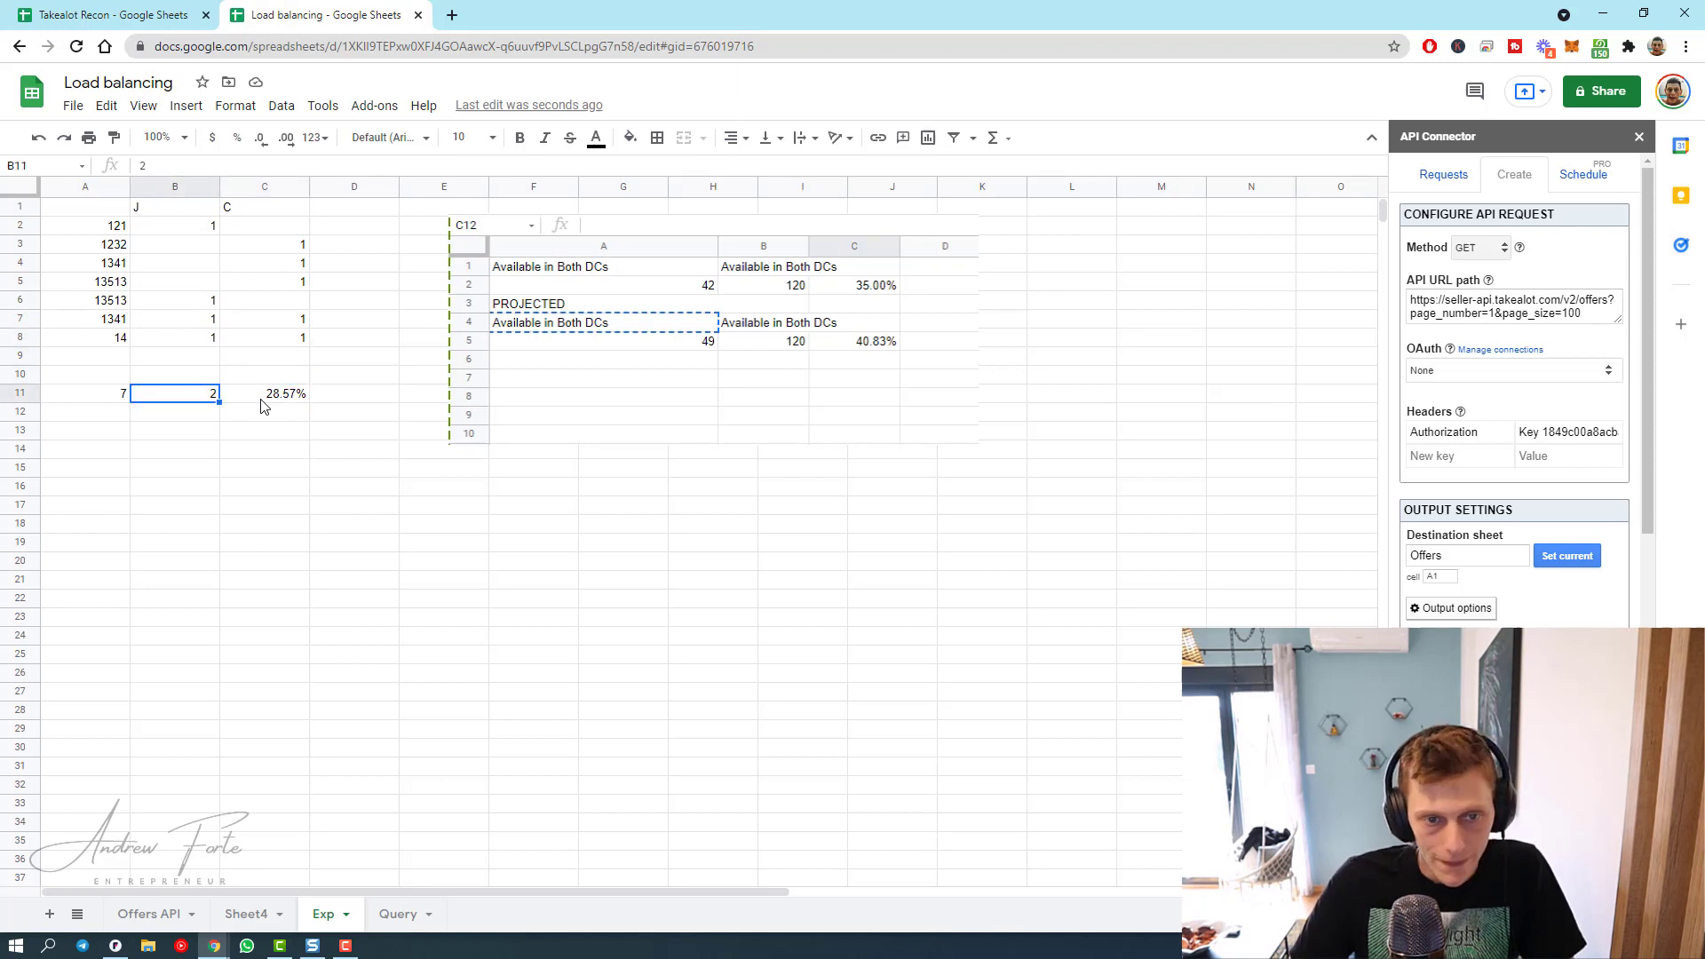
type("4")
key("Return")
key("Up")
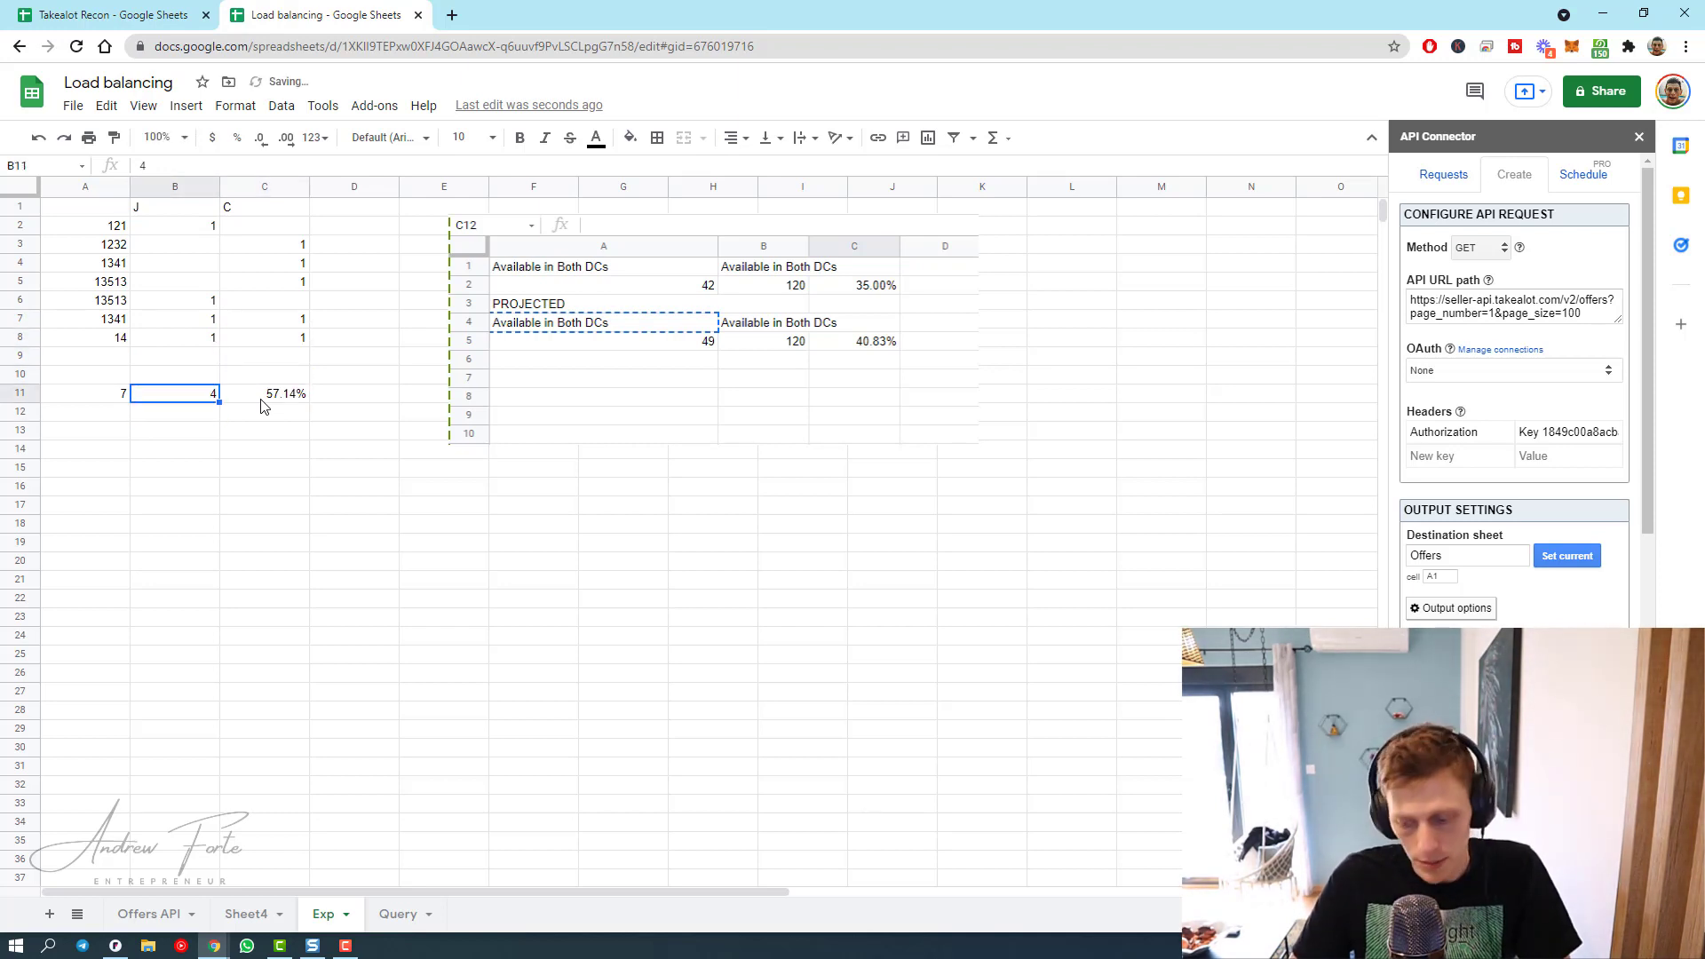
type("5")
key("Return")
key("Up")
key("Up")
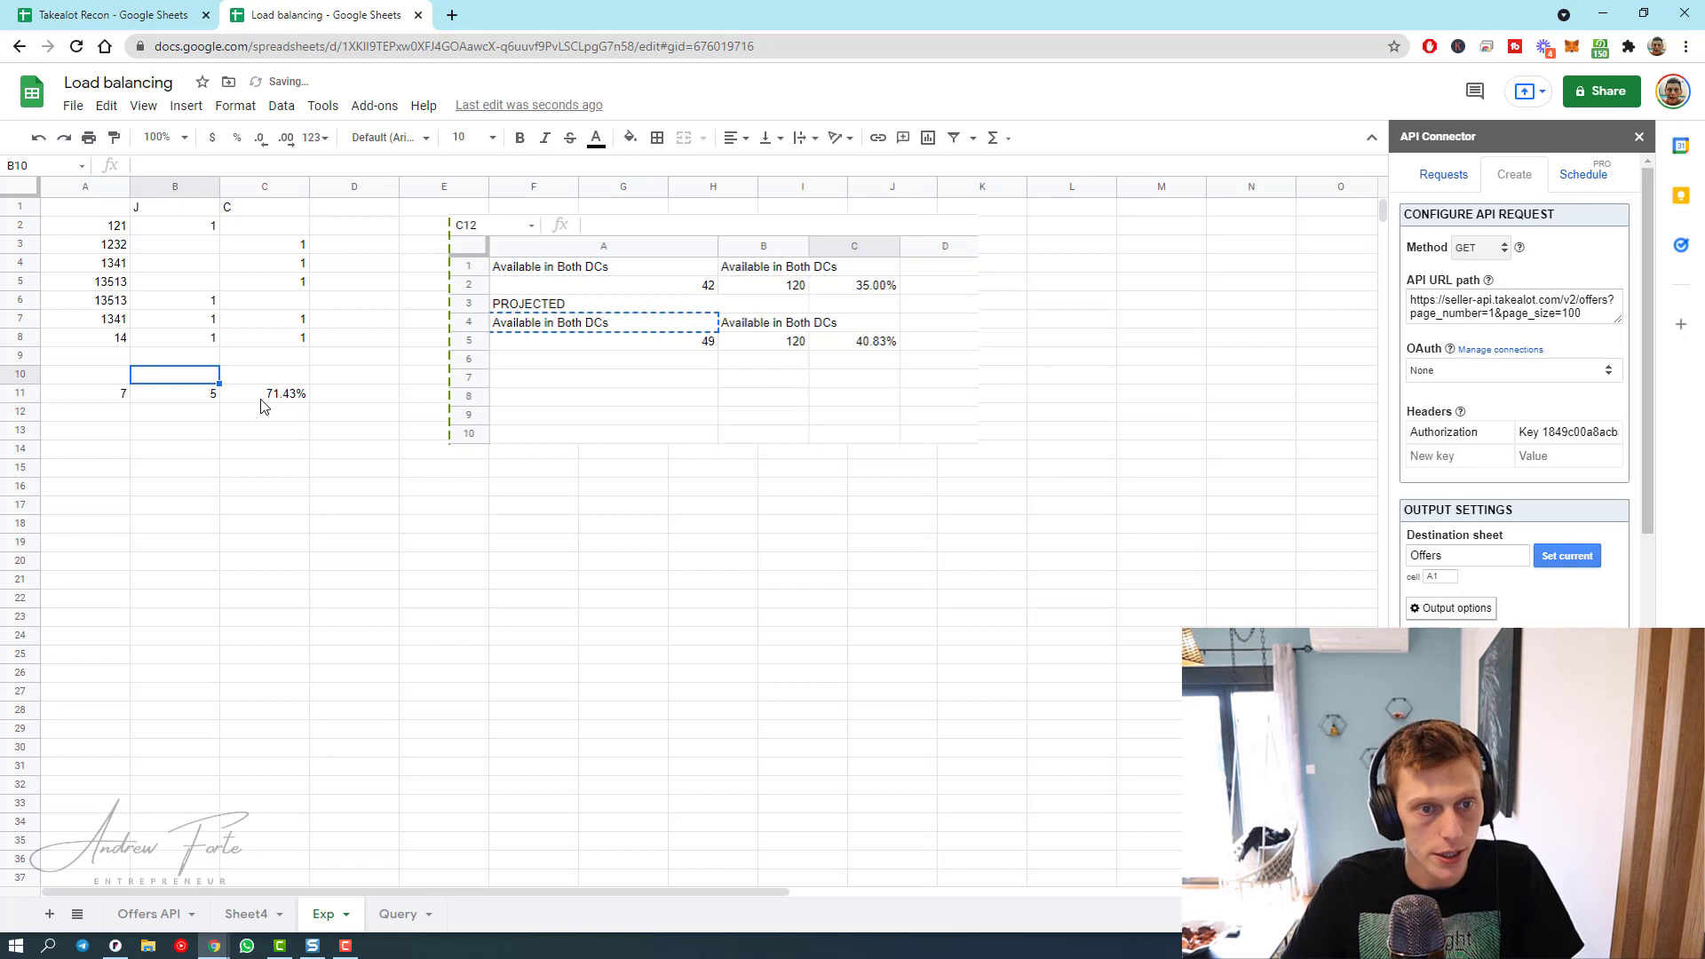
key("Up")
key("Up")
key("Down")
key("Down")
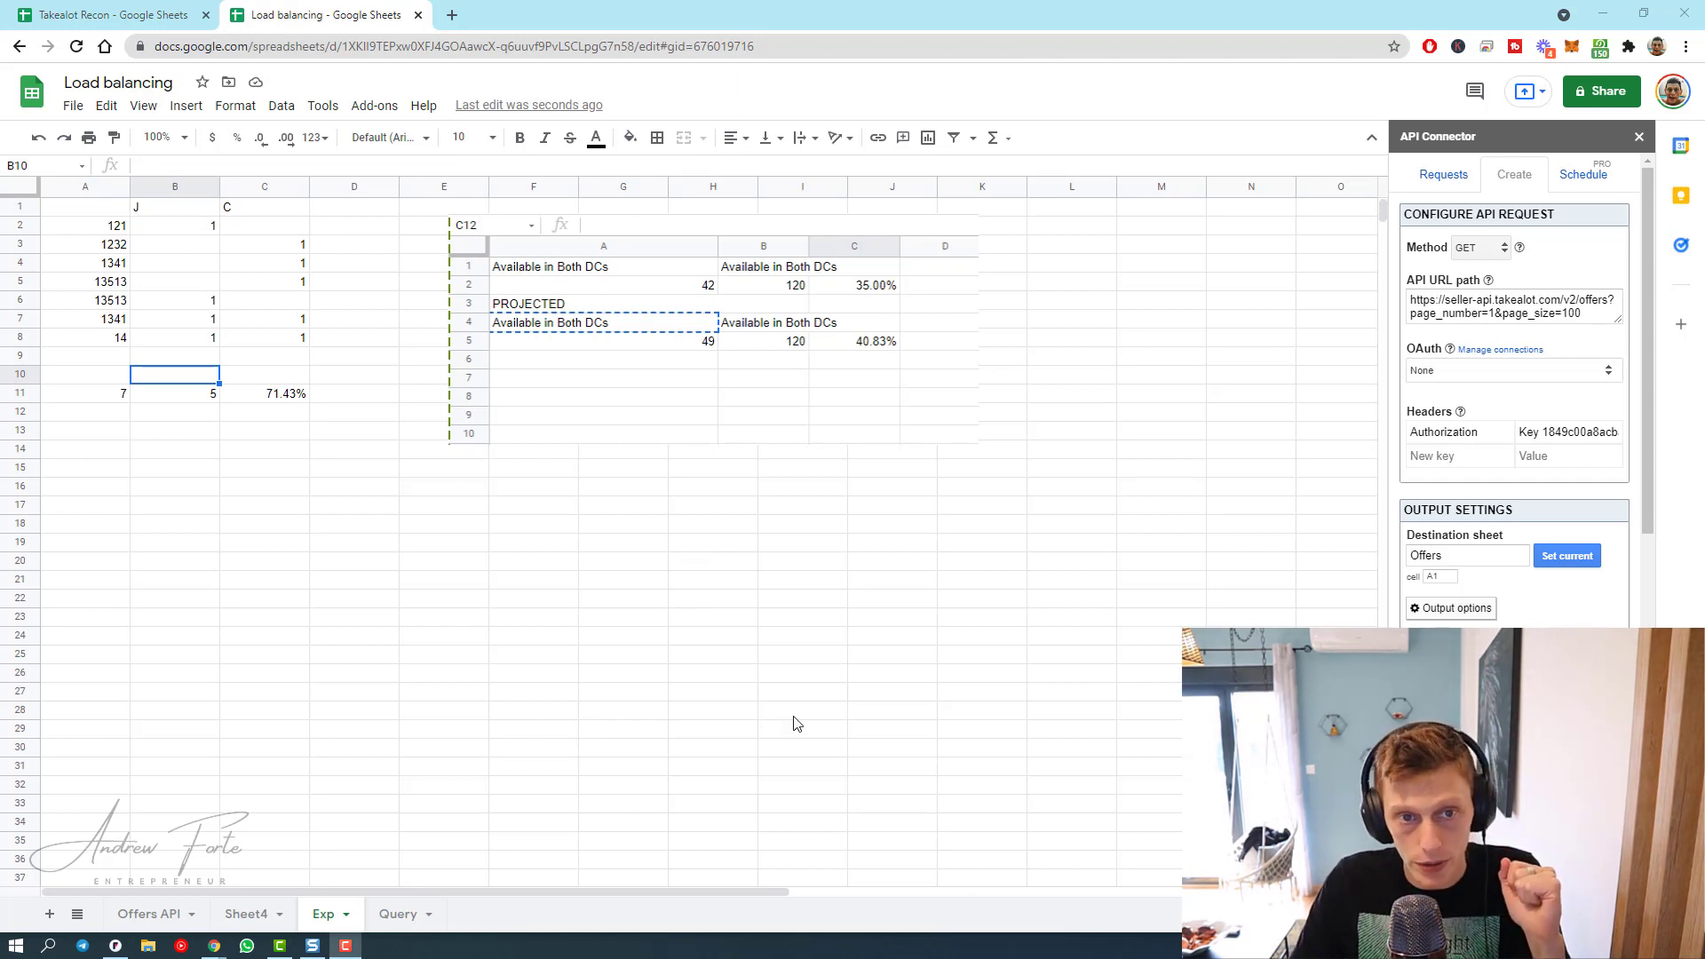
On the Offers API sheet, delete the #REF! errors in A2:A10.
left_click(169, 912)
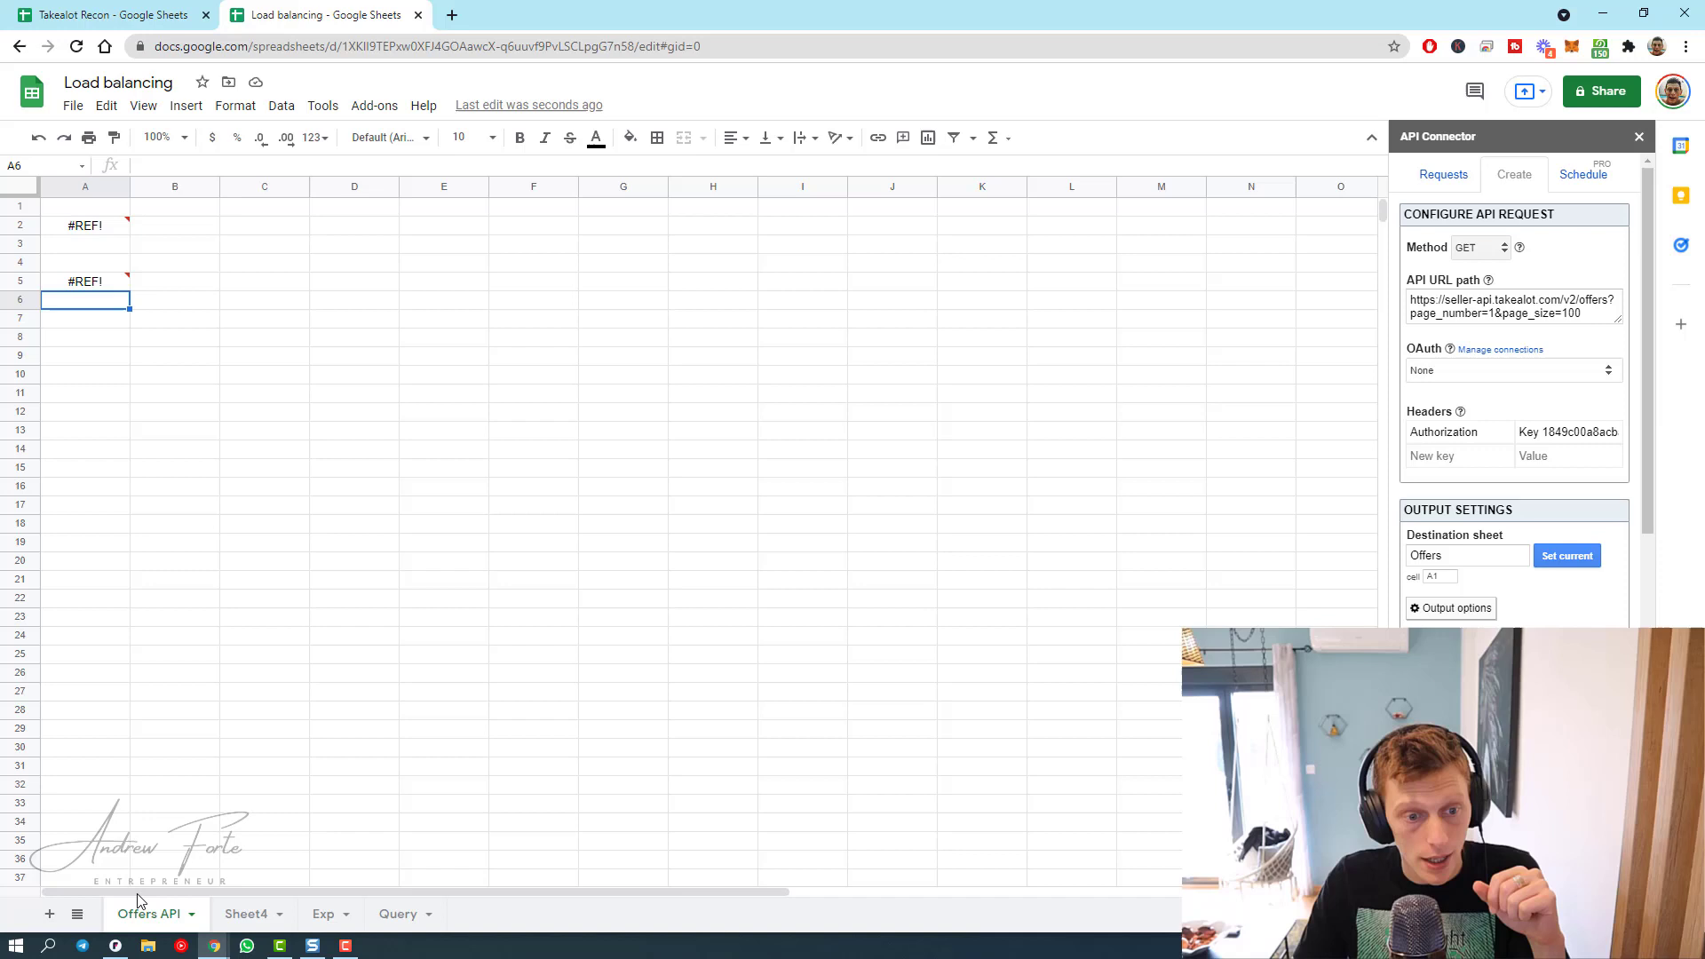
left_click(236, 915)
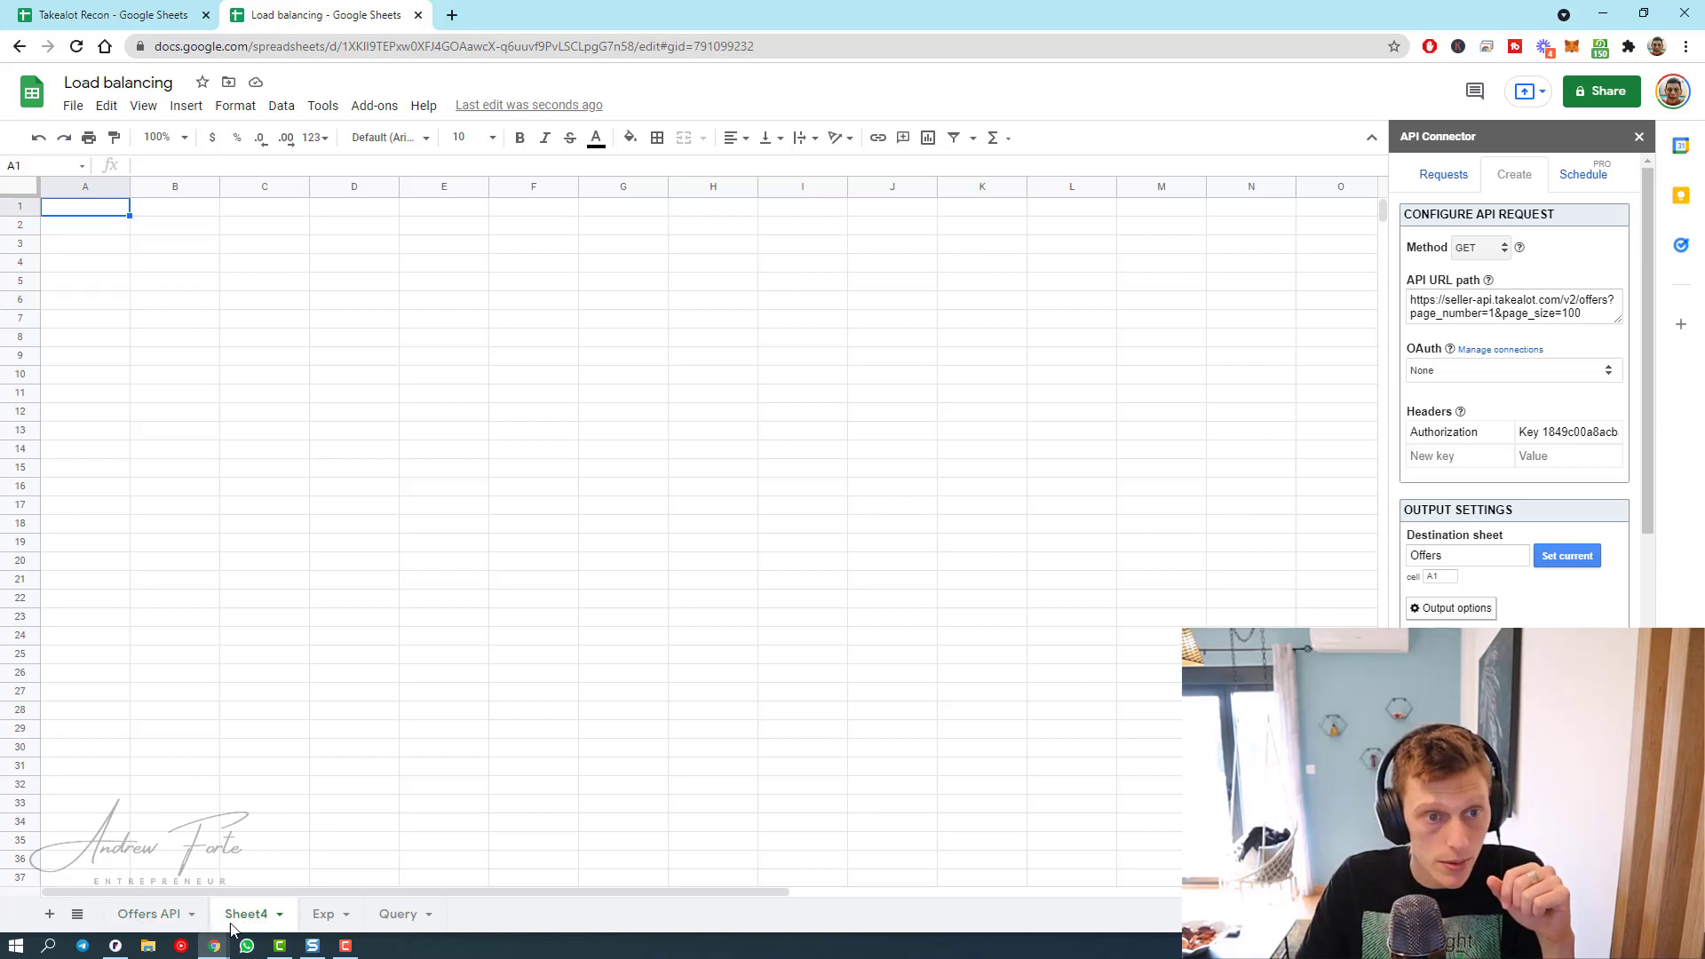
left_click(160, 917)
left_click_drag(85, 374, 85, 227)
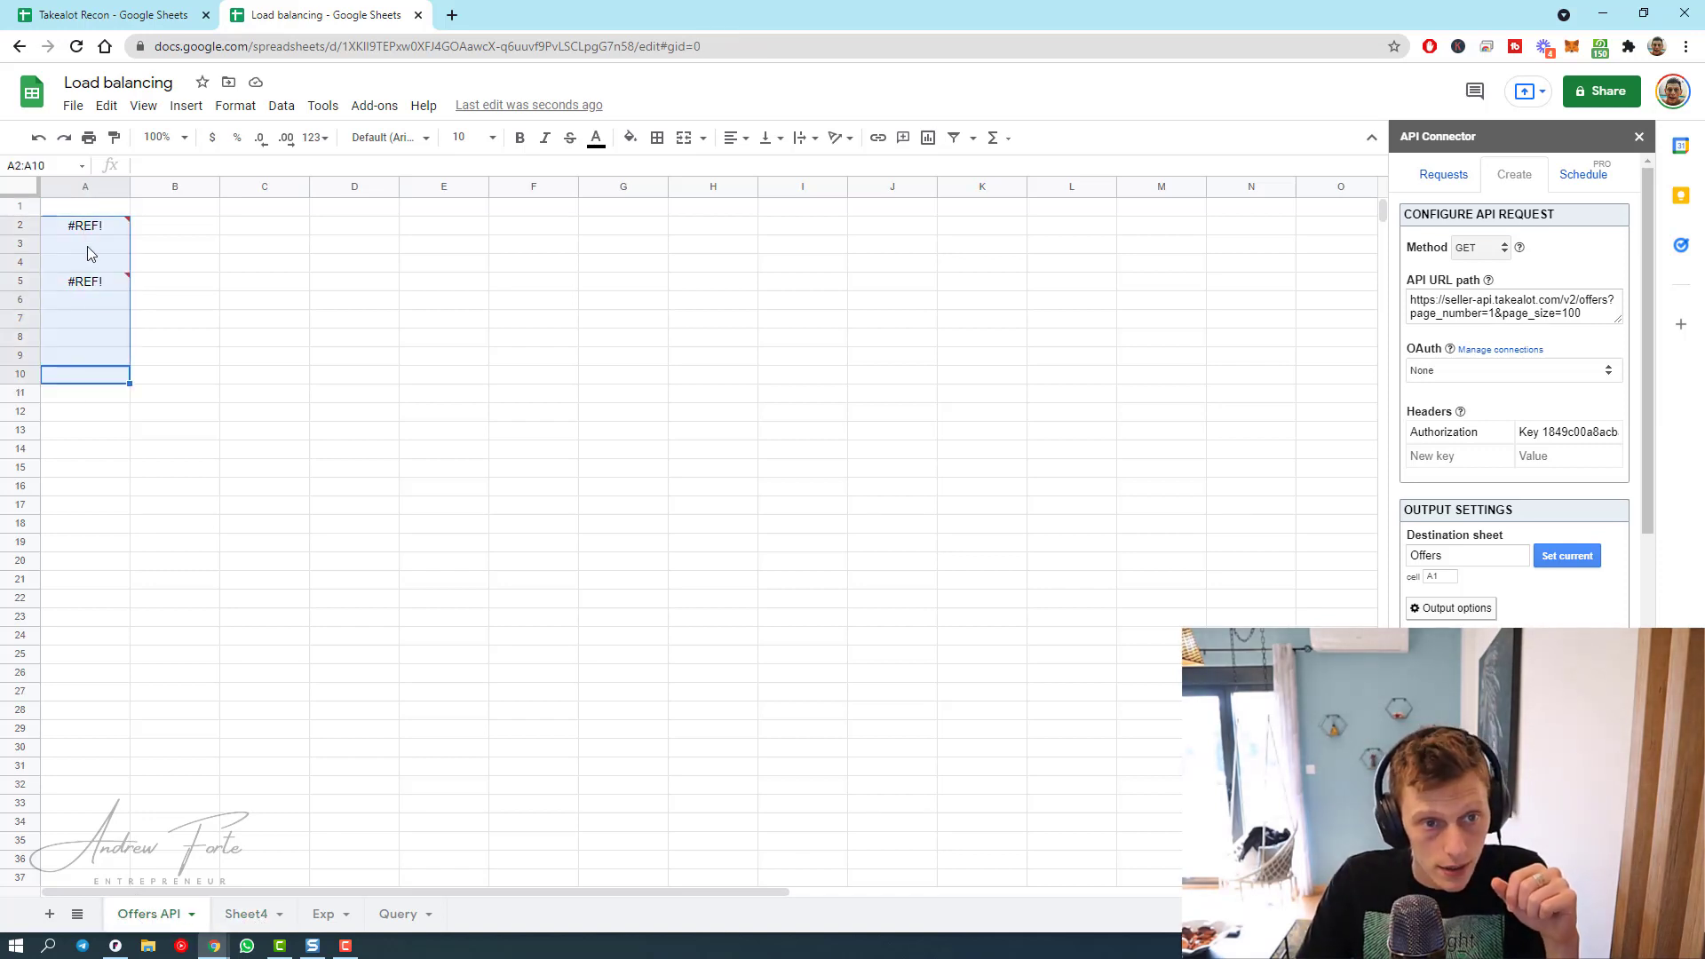
key("Delete")
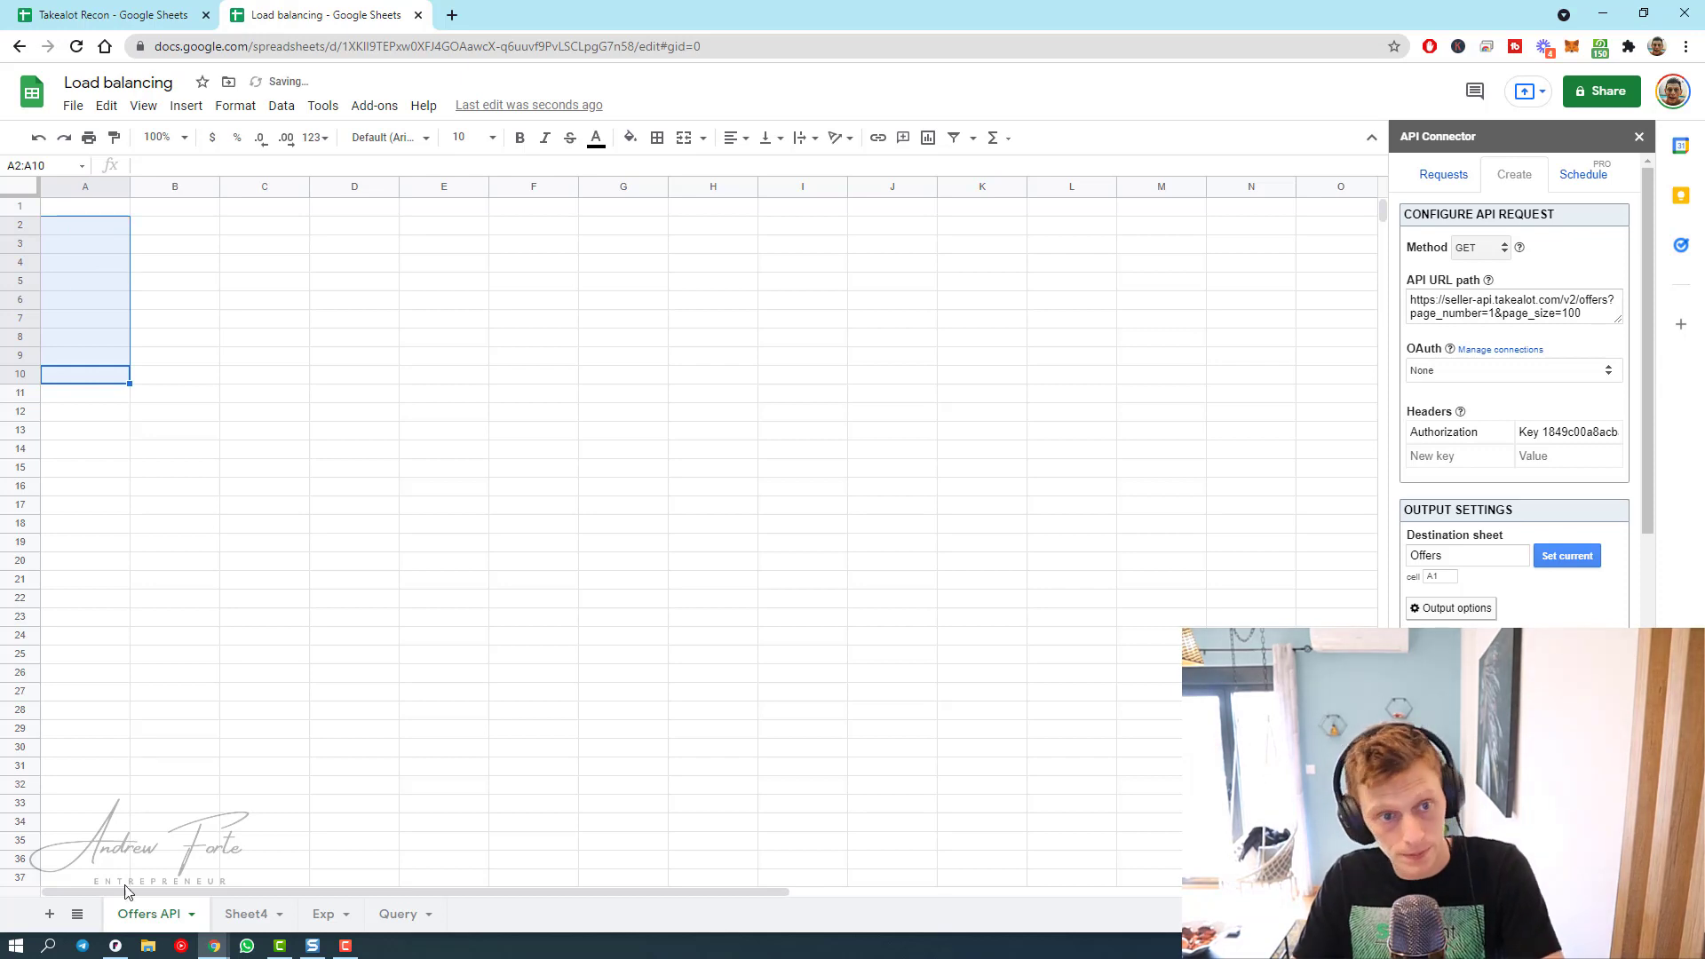
left_click(142, 710)
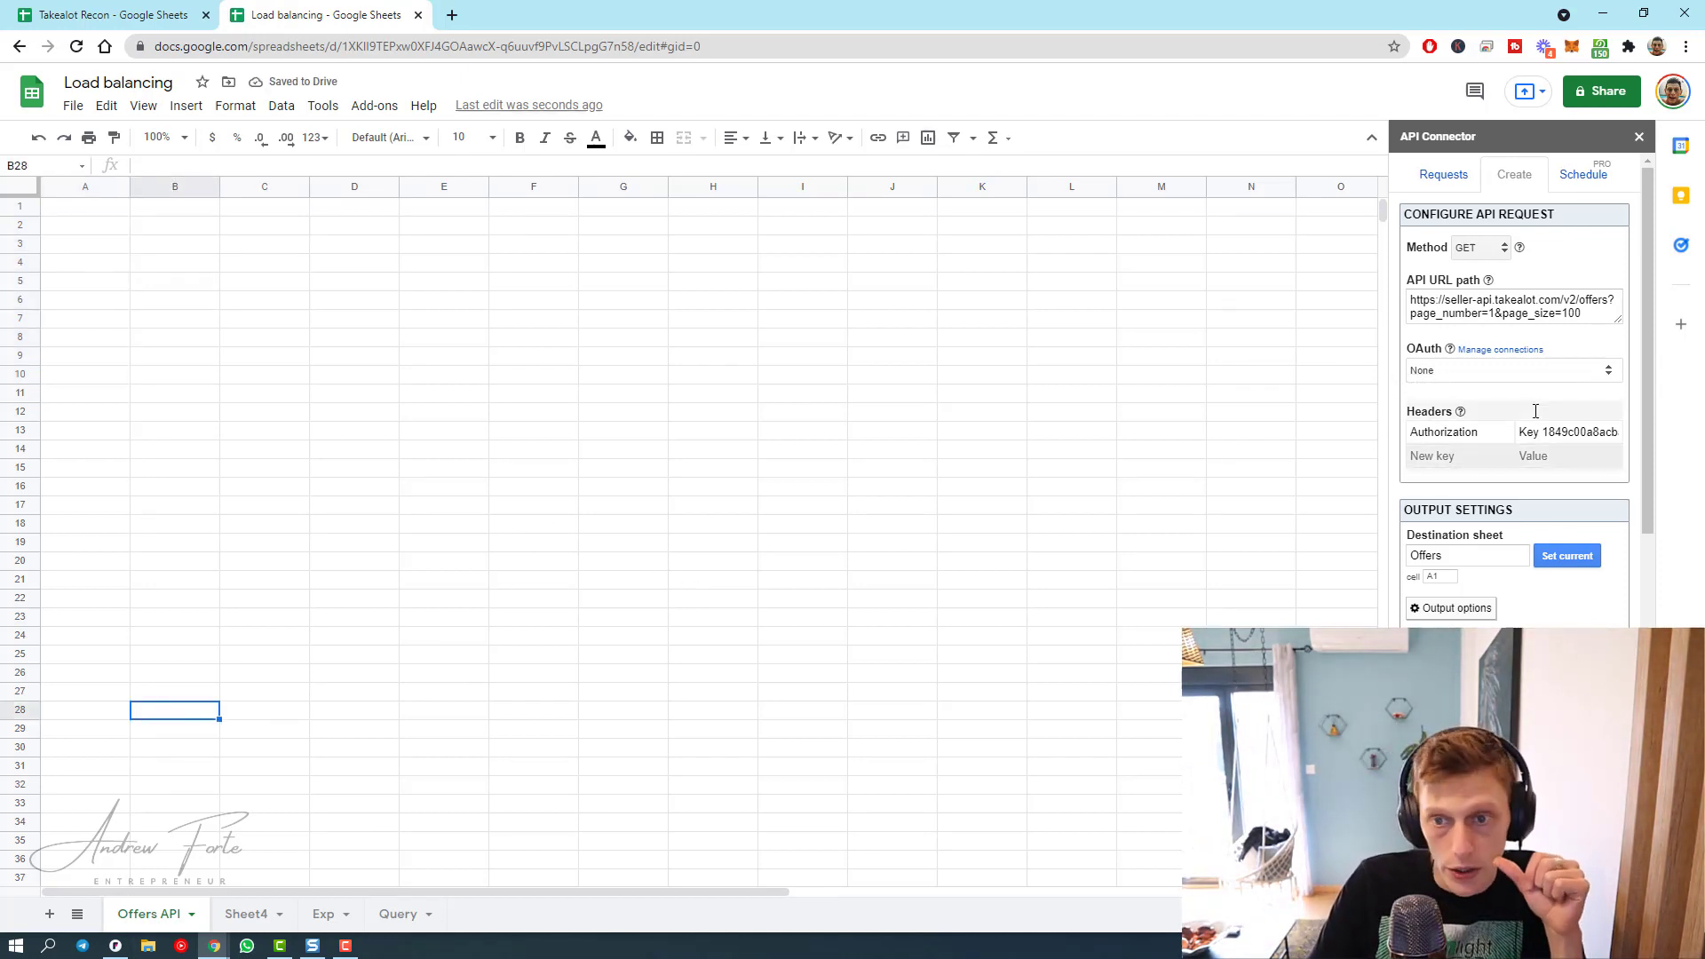
Open API Connector from Add-ons and read the Offers request URL in full.
left_click(374, 104)
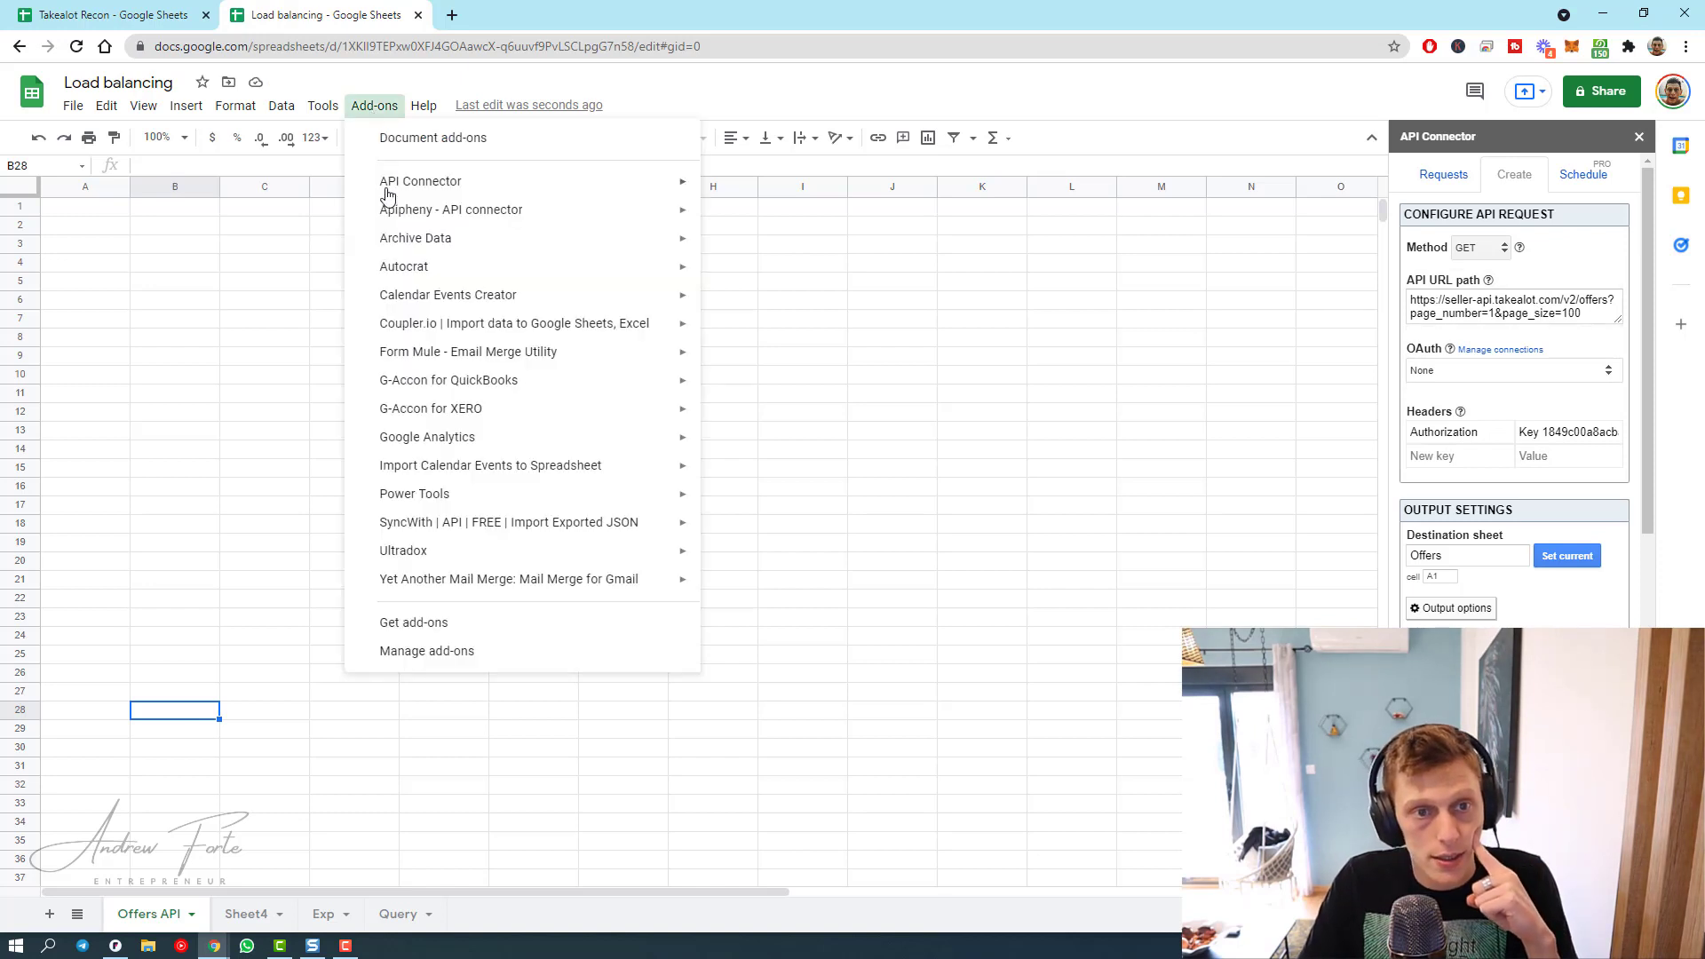
left_click(376, 106)
left_click(375, 106)
mouse_move(391, 180)
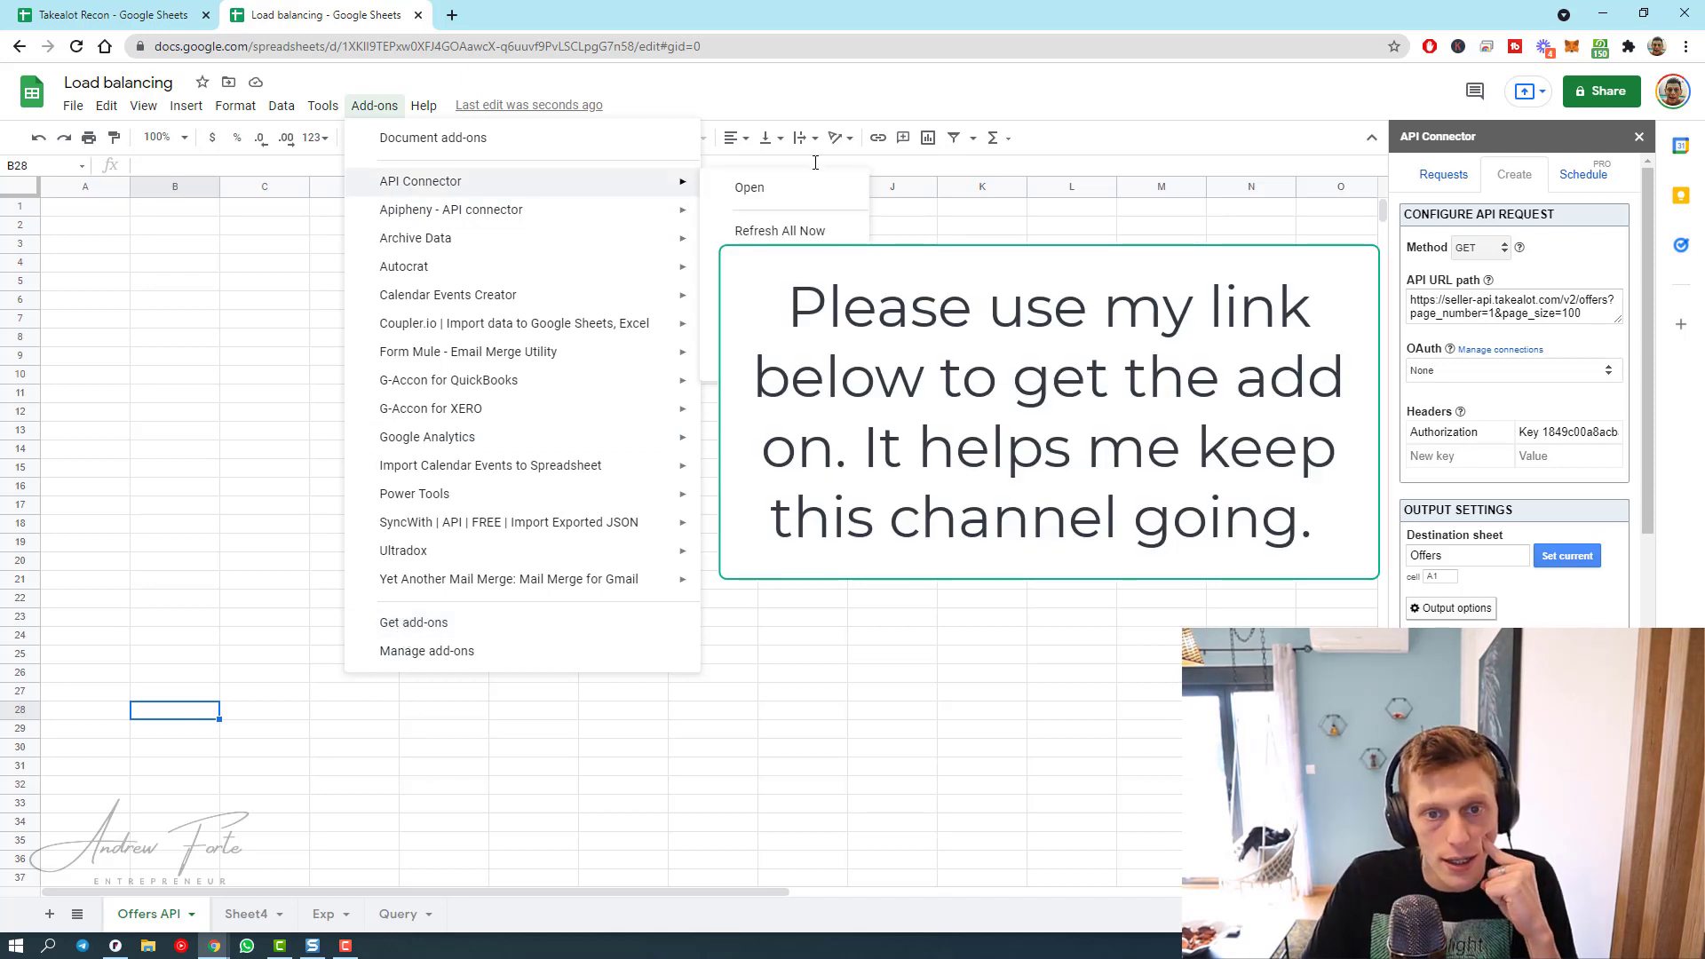
mouse_move(670, 233)
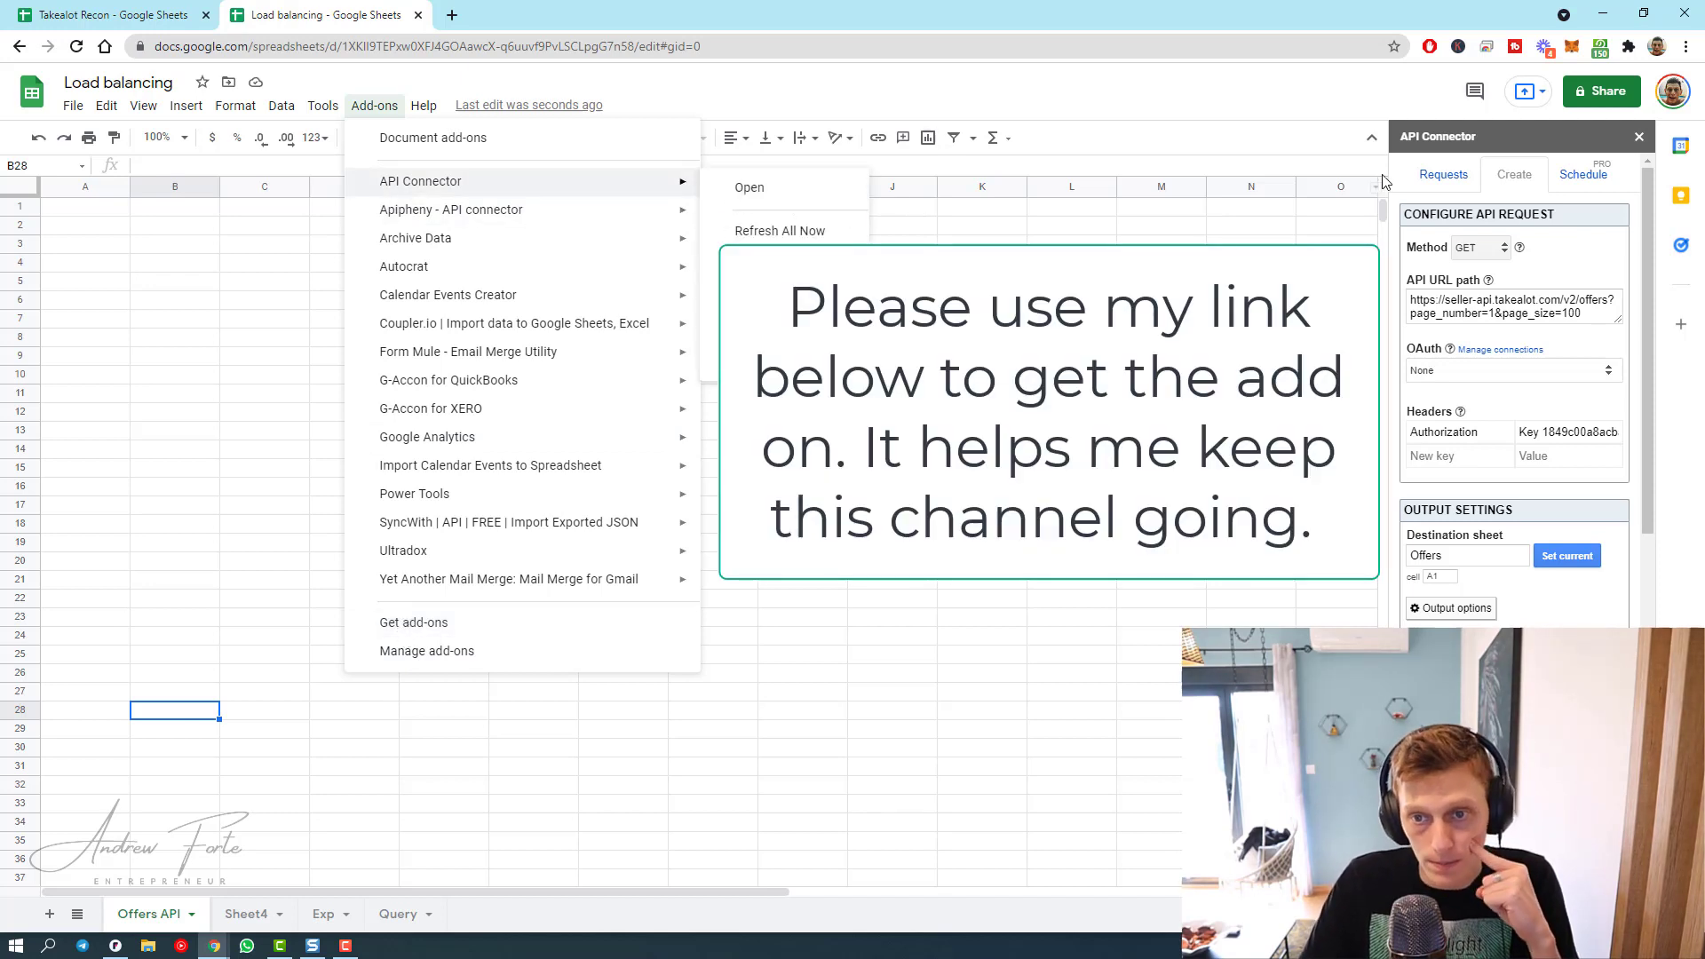
triple_click(1510, 306)
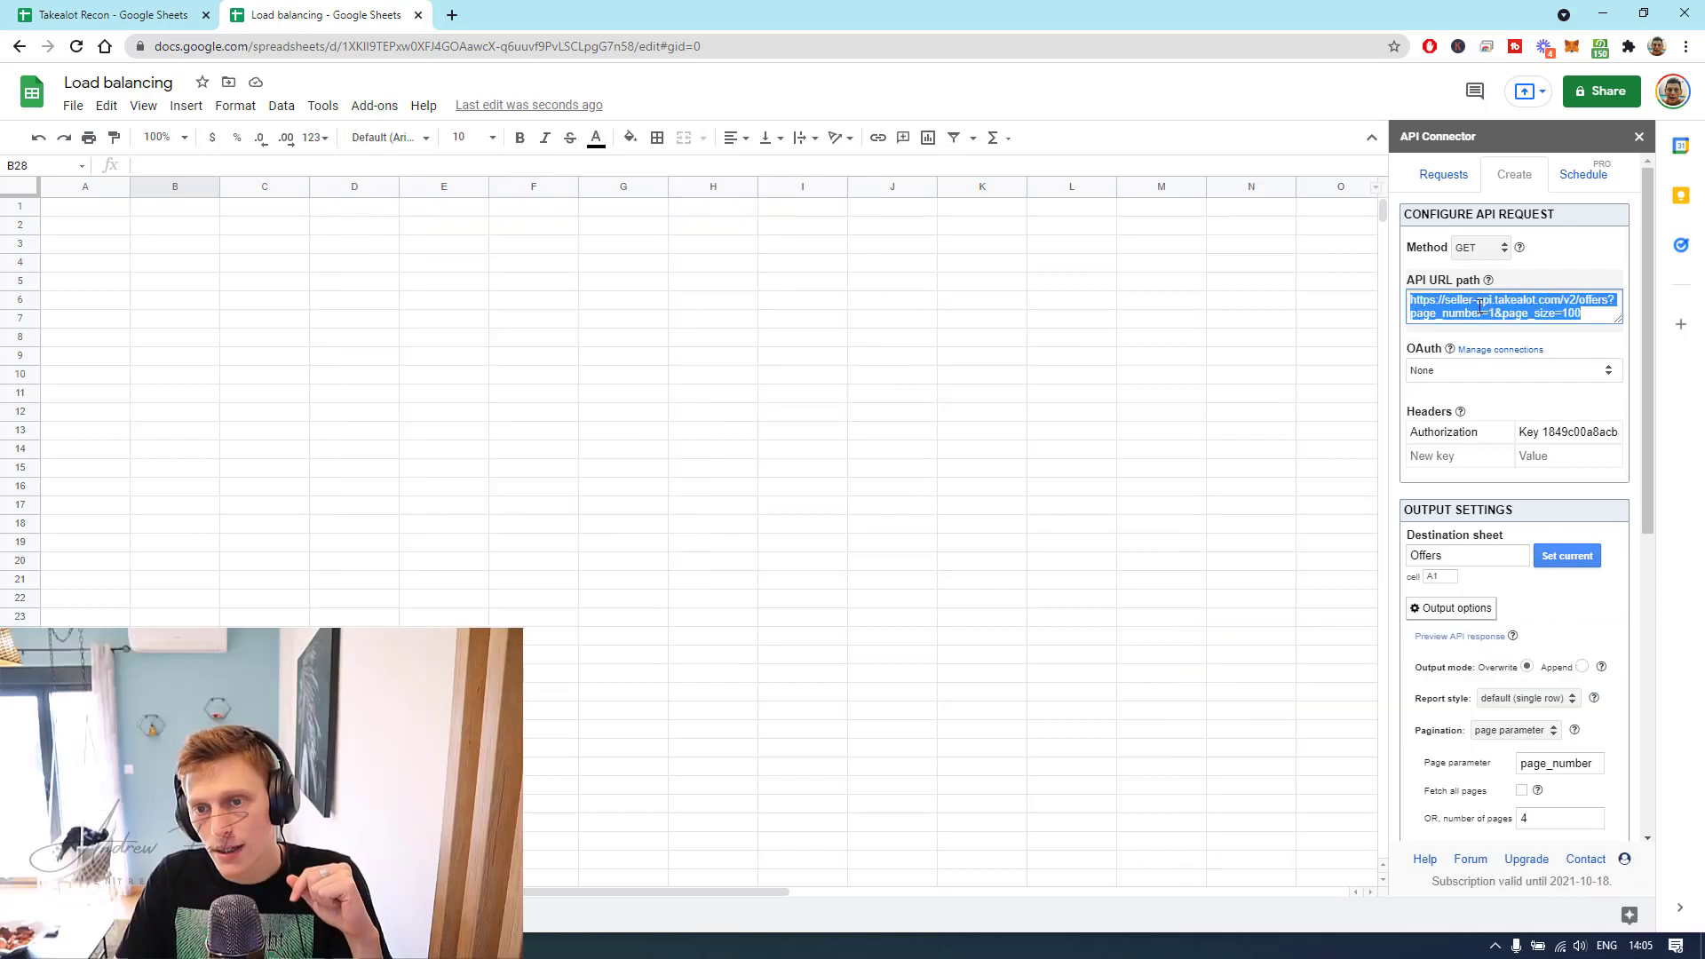
left_click_drag(1619, 319, 1619, 371)
left_click(1579, 313)
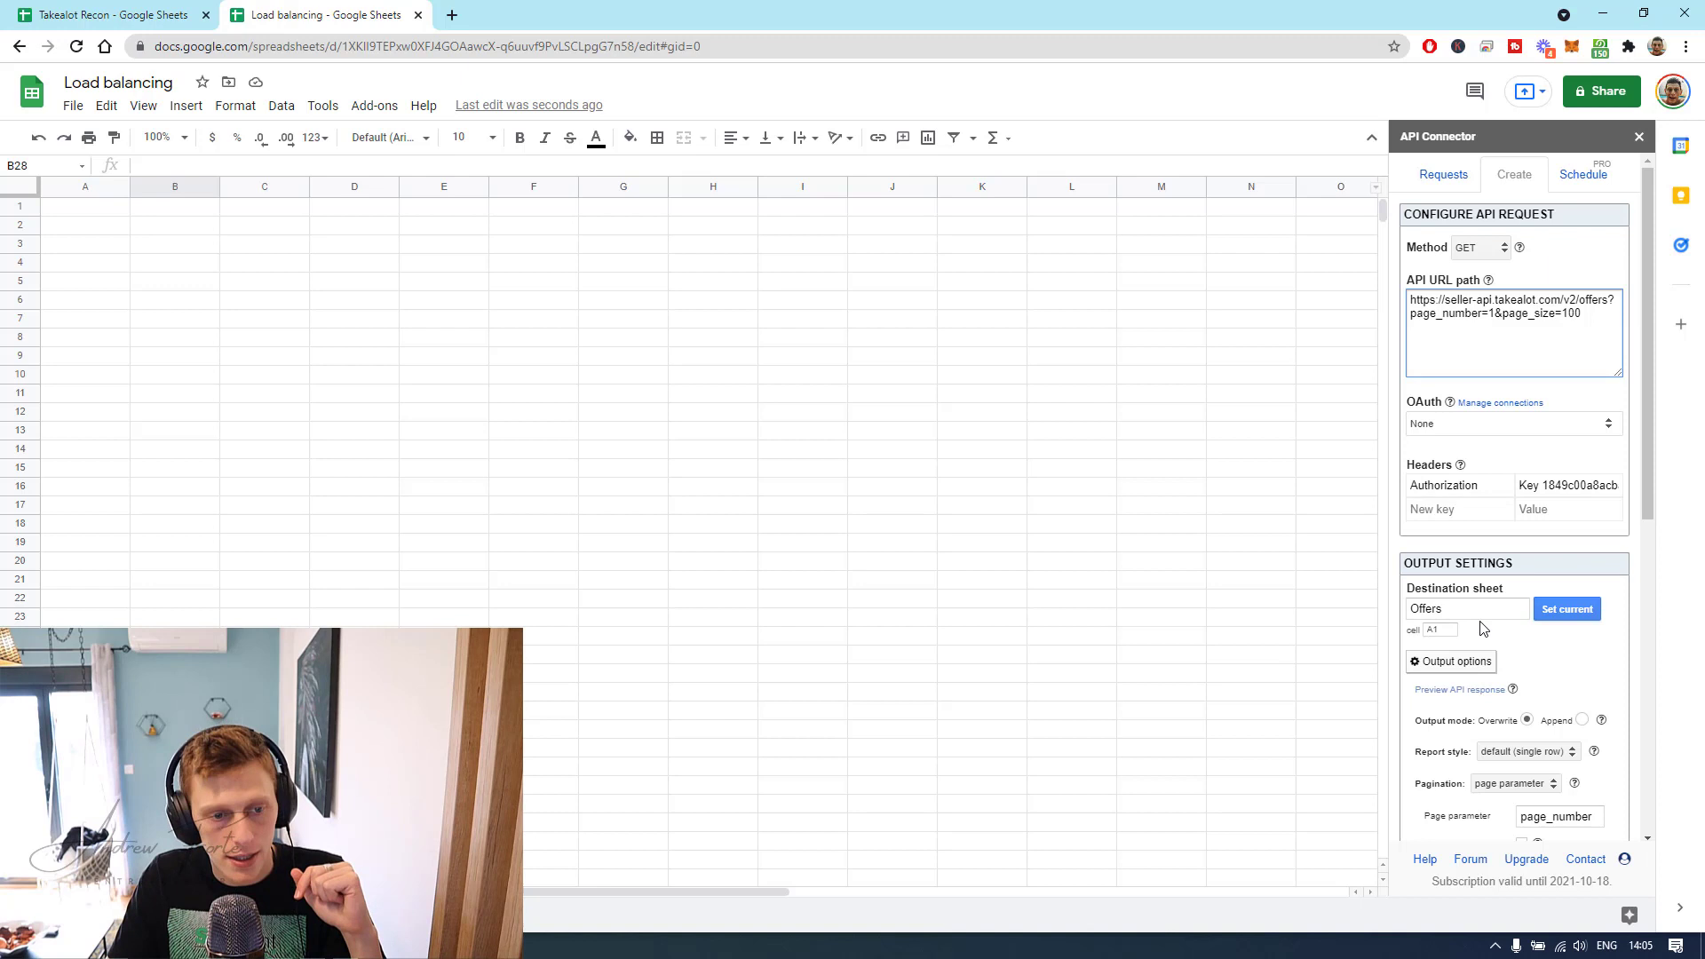
Set the request's output destination to the current Offers API sheet at cell A1.
left_click(1590, 609)
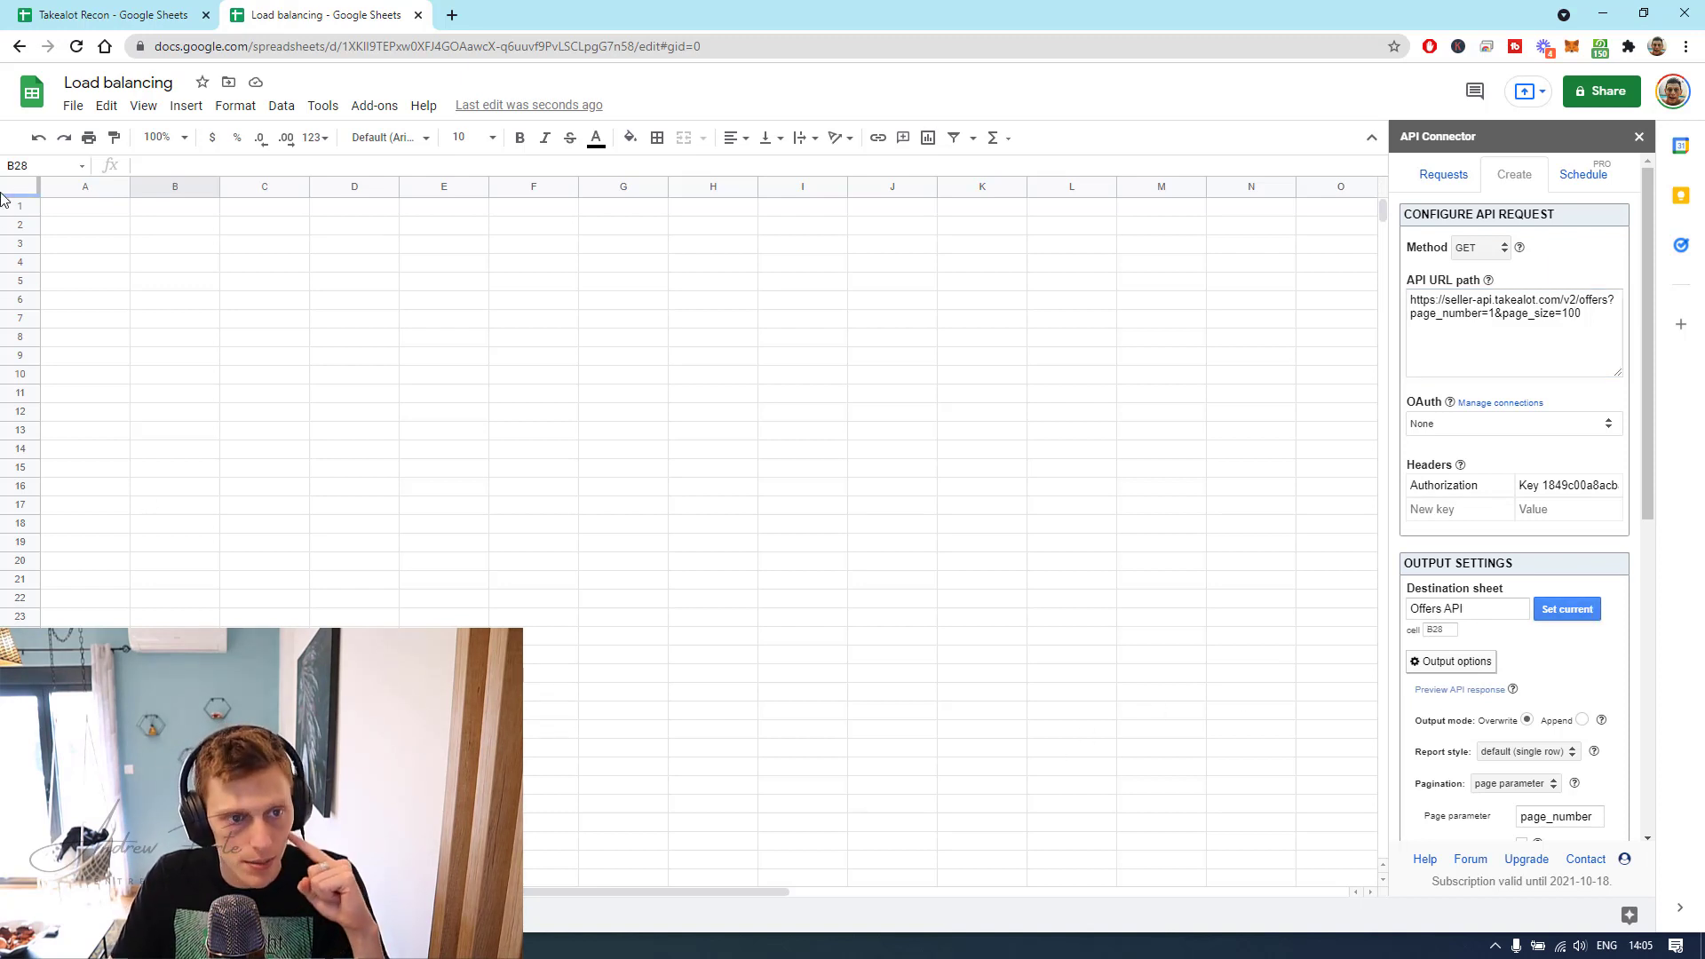
left_click(65, 209)
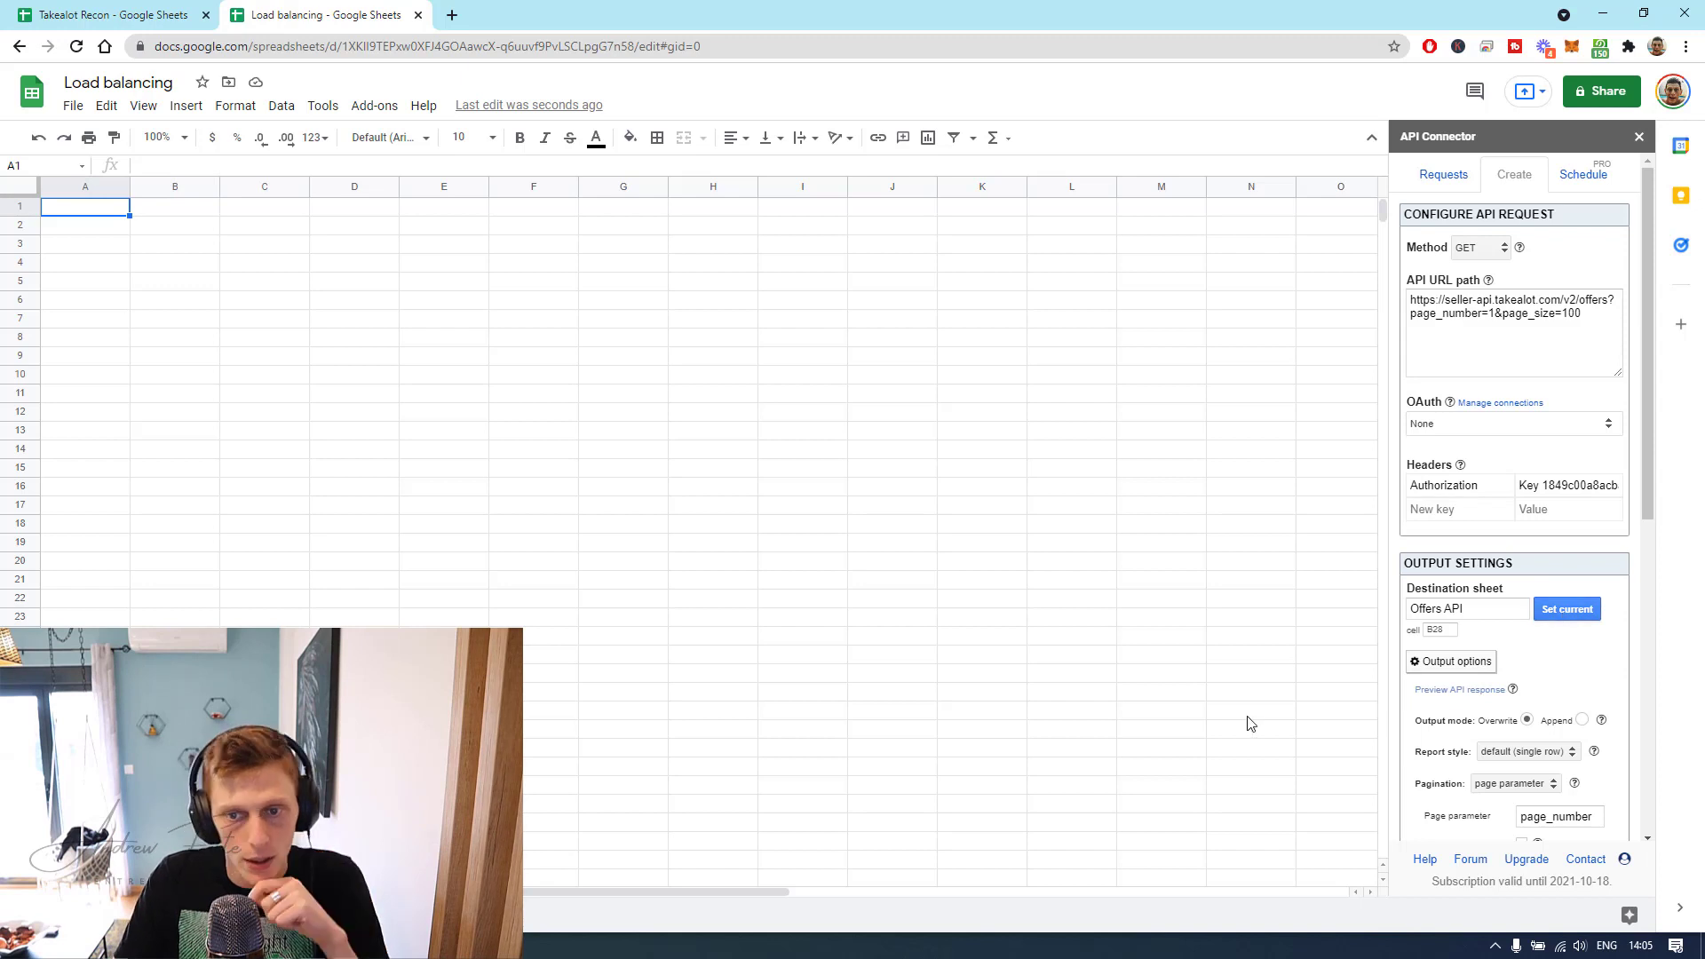
scroll(1546, 649, "down", 2)
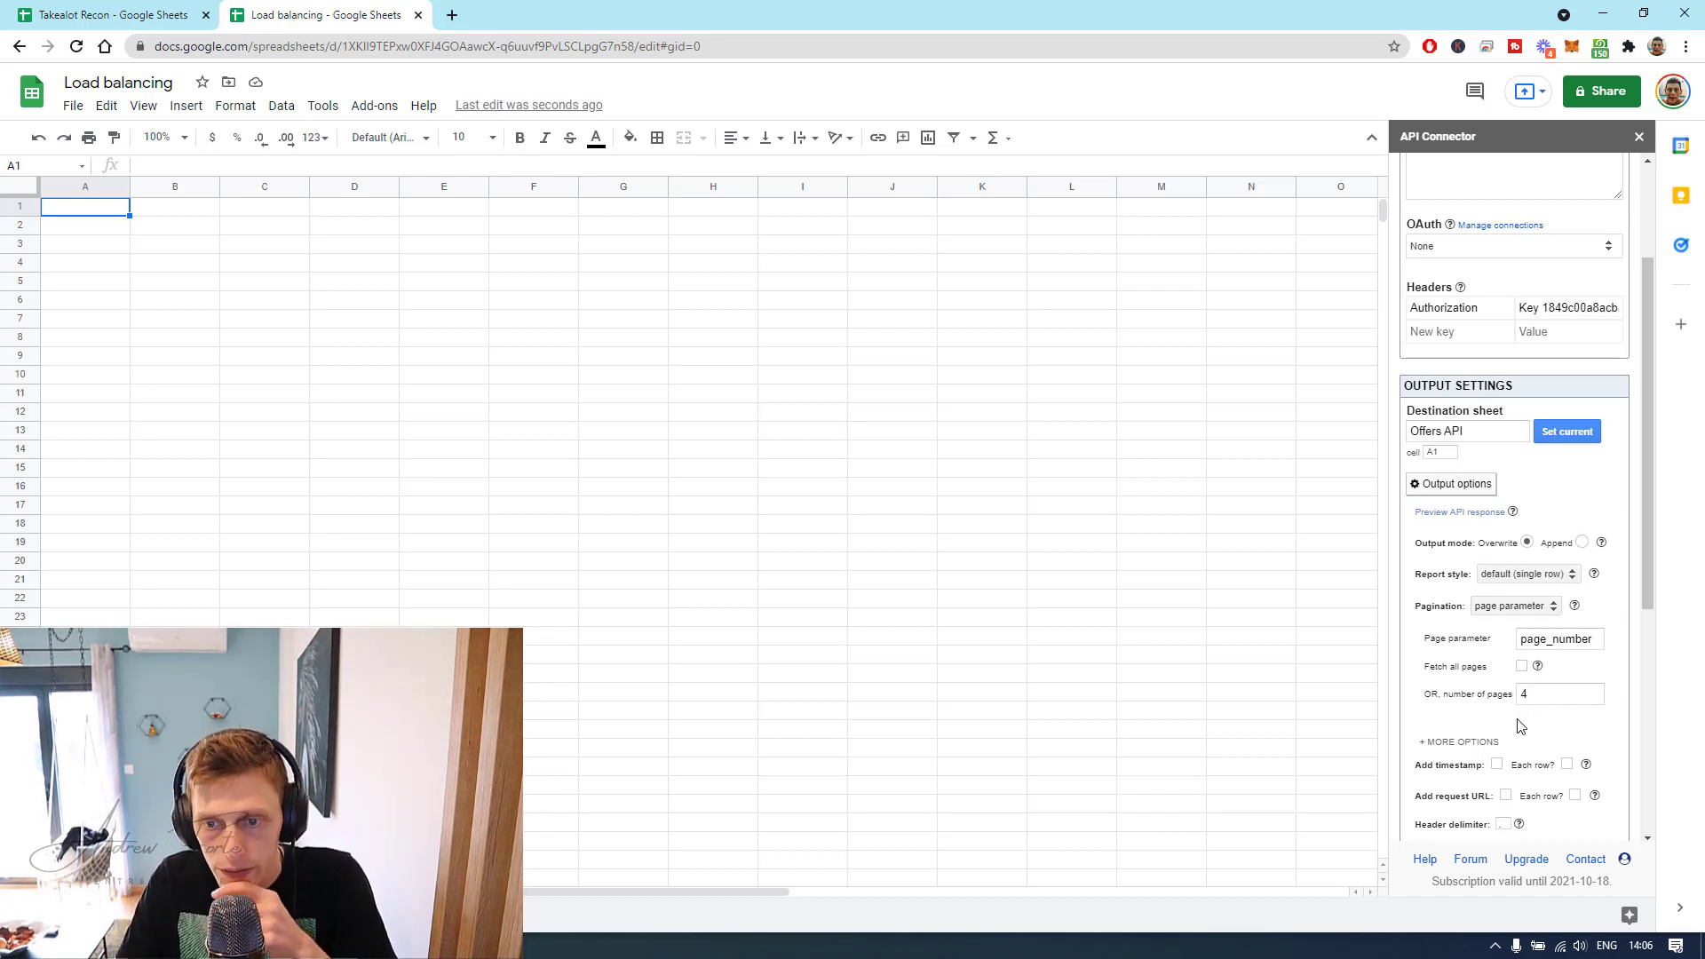
scroll(1521, 726, "down", 2)
scroll(1552, 770, "down", 1)
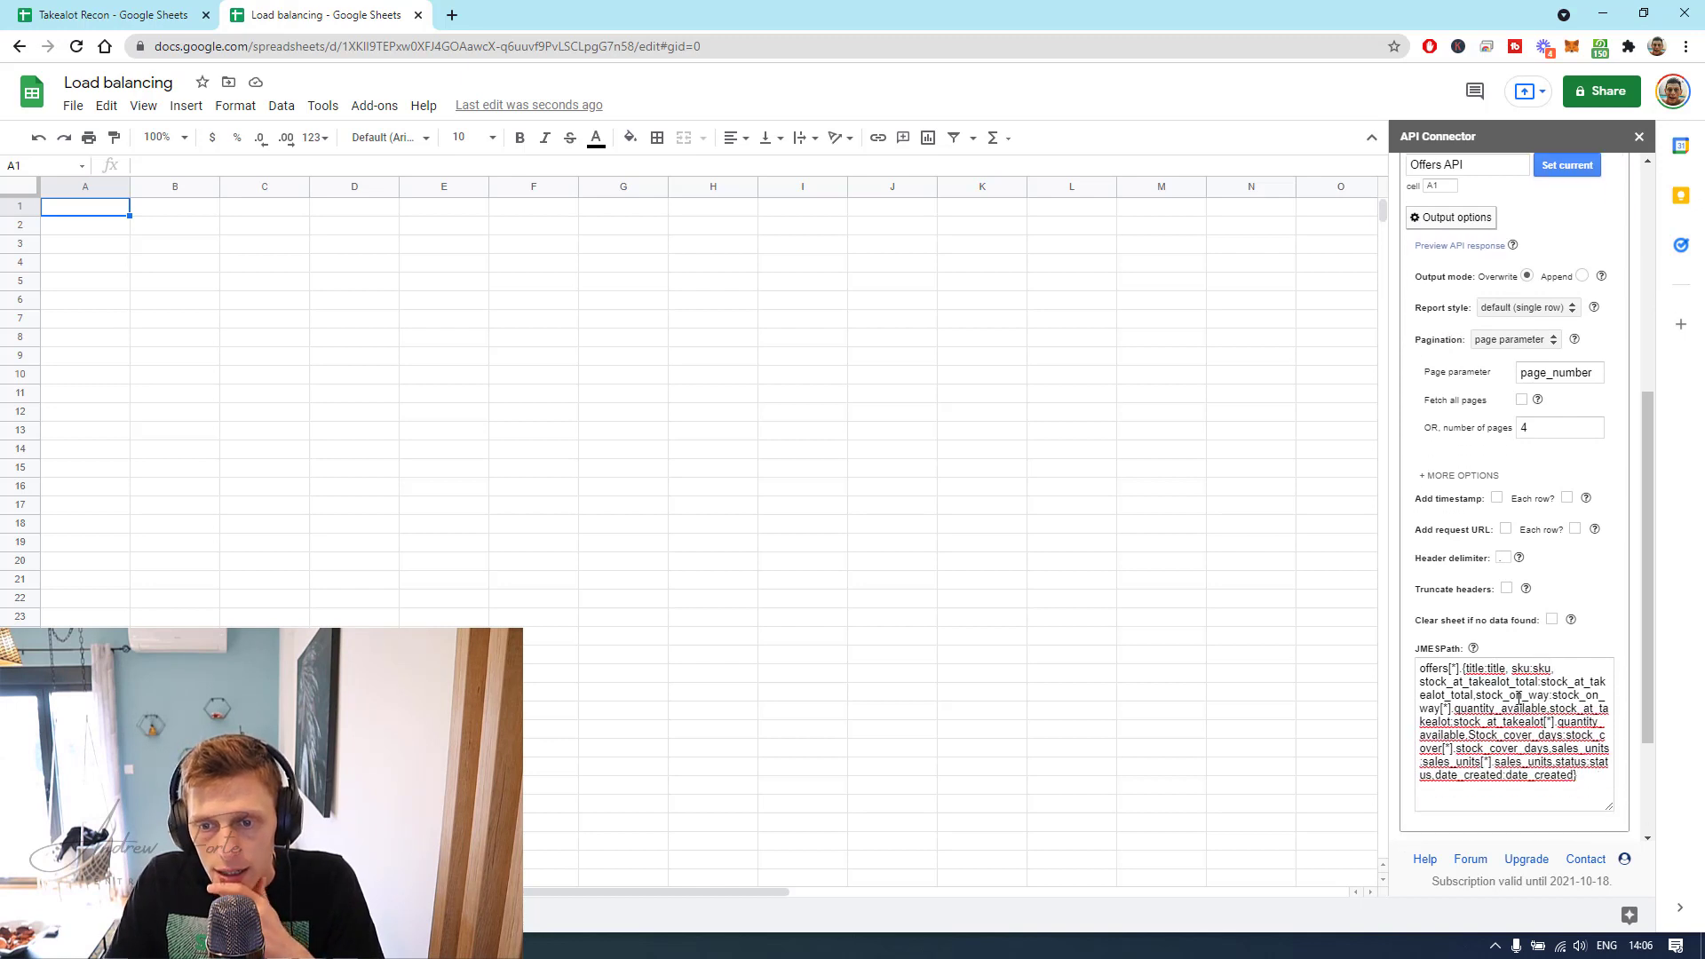
Review the JMESPath expression and save the Offers request.
left_click(1516, 694)
left_click_drag(1585, 778, 1424, 657)
left_click_drag(1578, 778, 1419, 664)
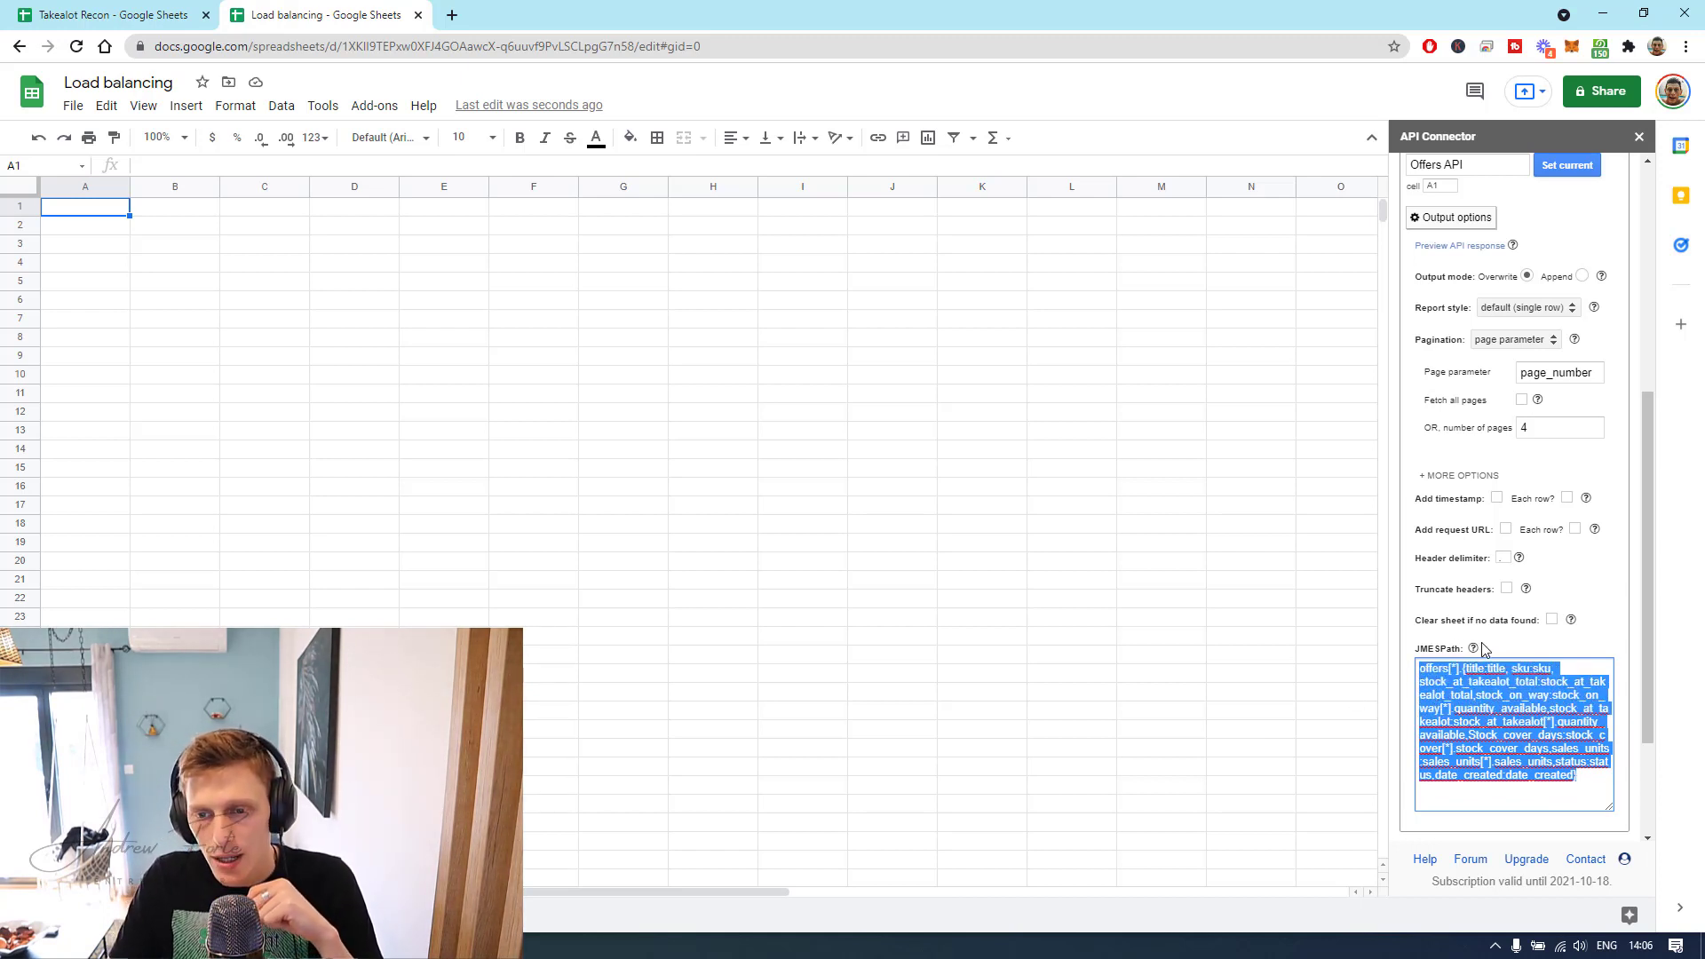
left_click(1587, 789)
left_click_drag(1586, 782, 1423, 669)
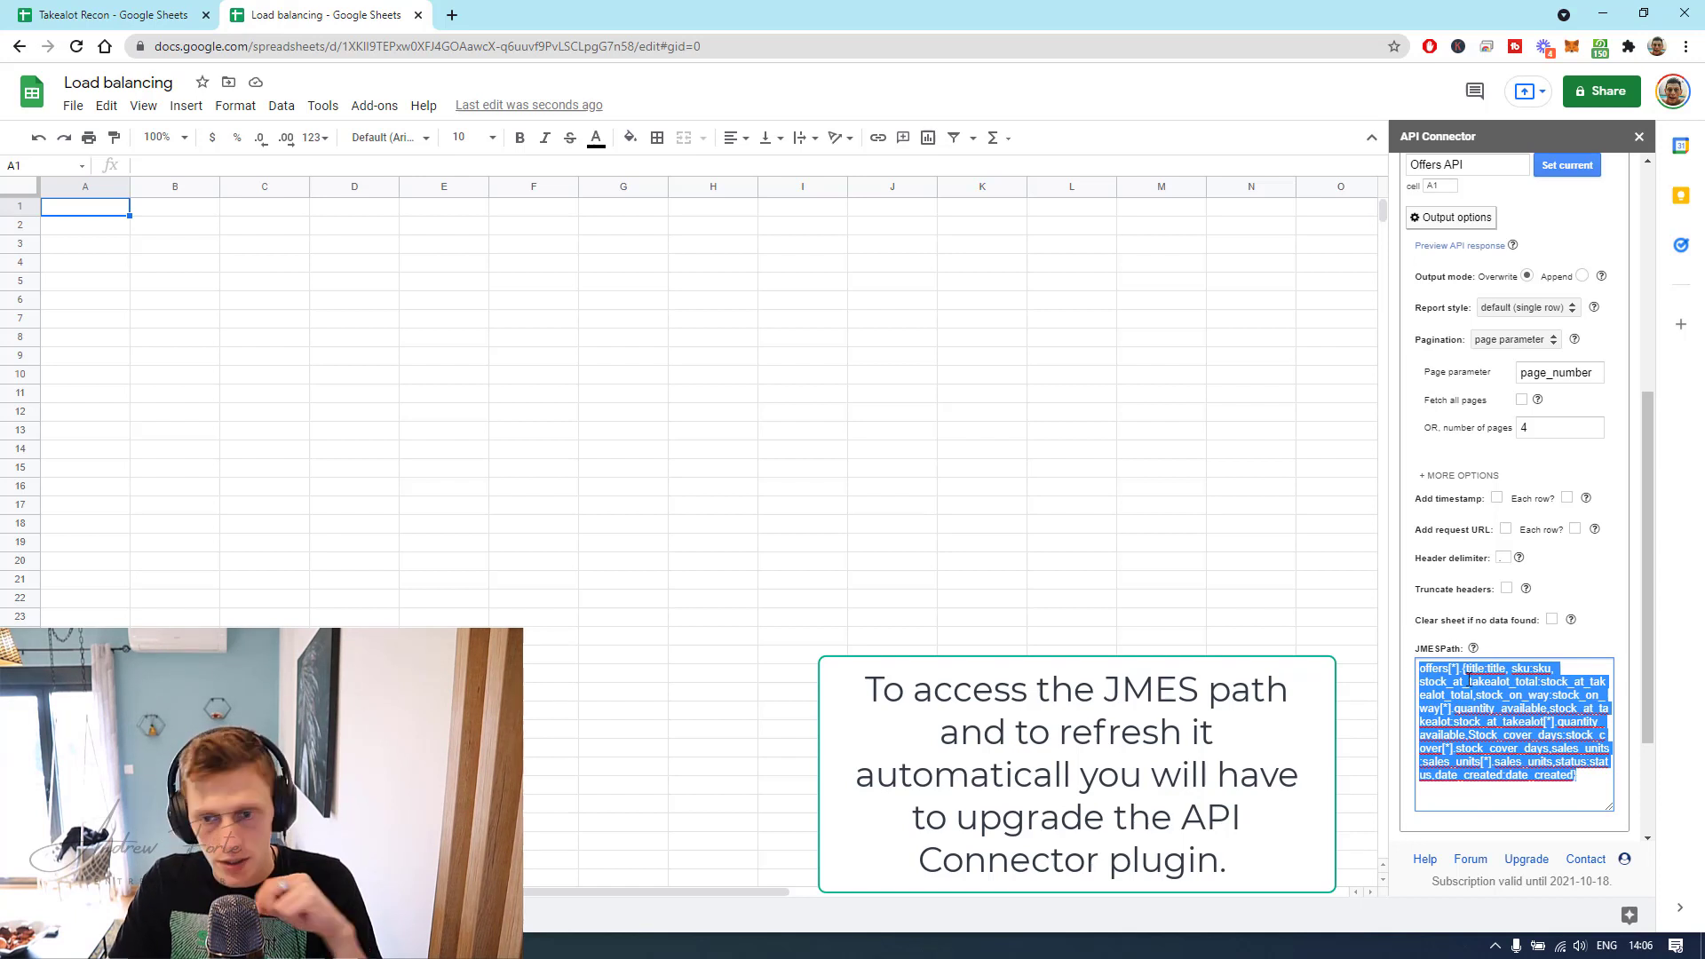
scroll(1501, 695, "down", 1)
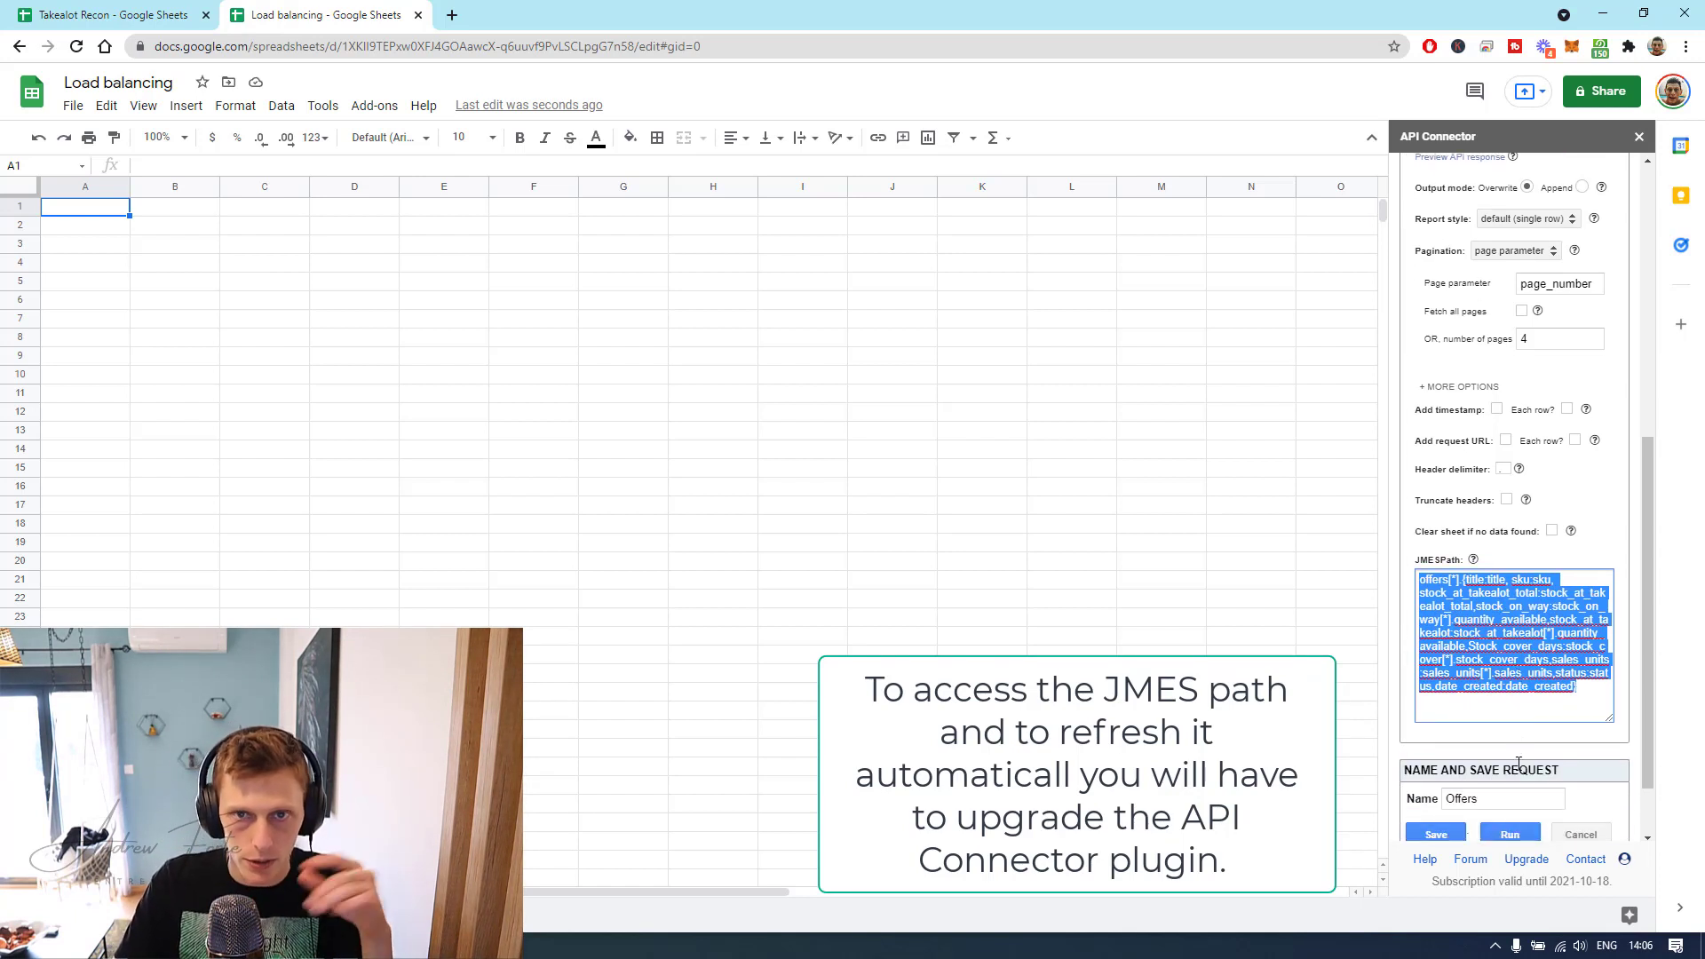
left_click(1529, 721)
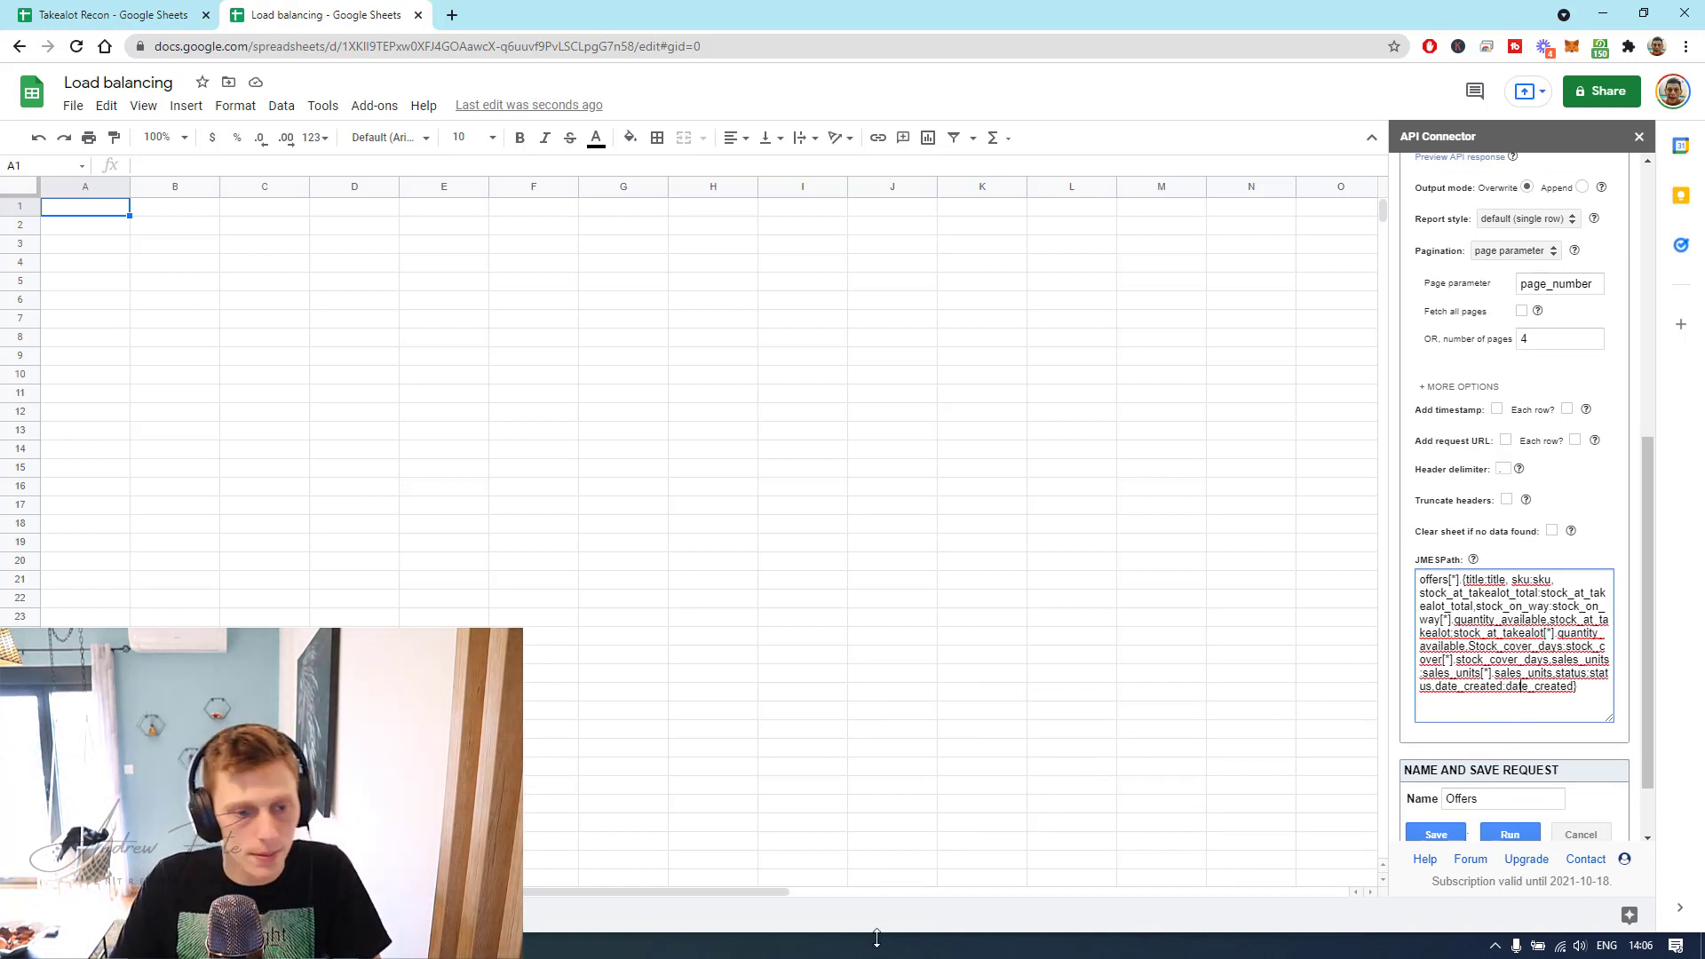
left_click(1435, 834)
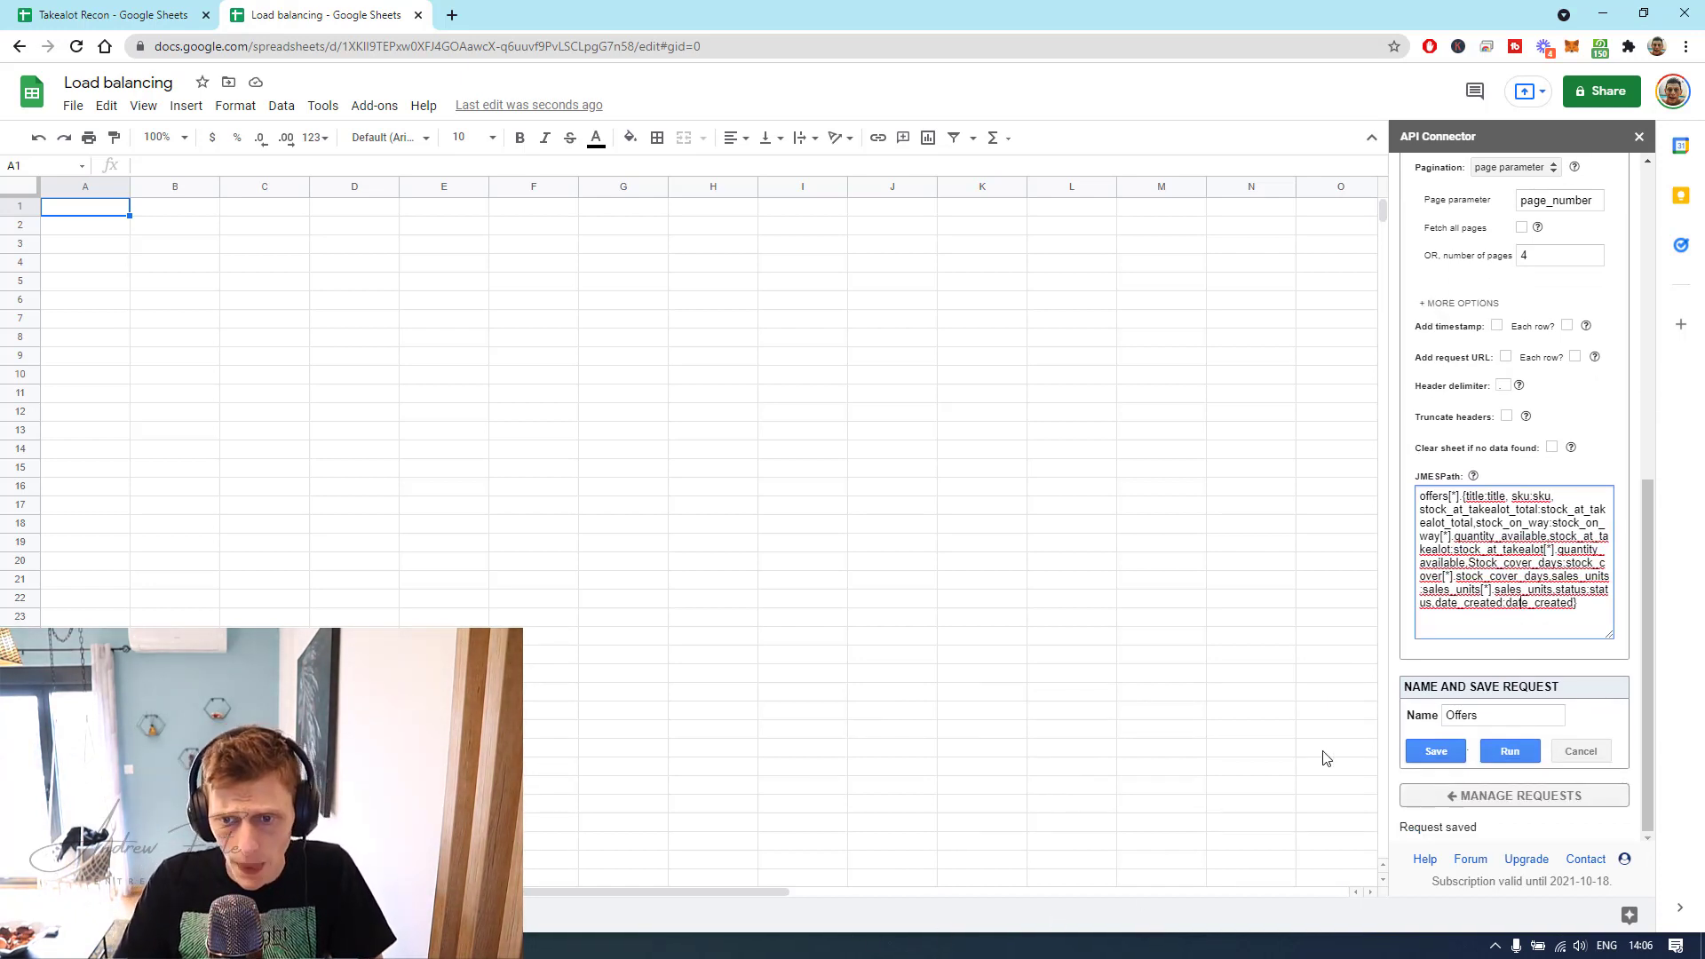
Run the Offers request, then view Sheet4: 42/120 (35.00%) now, 65/120 (54.17%) projected.
left_click(1501, 757)
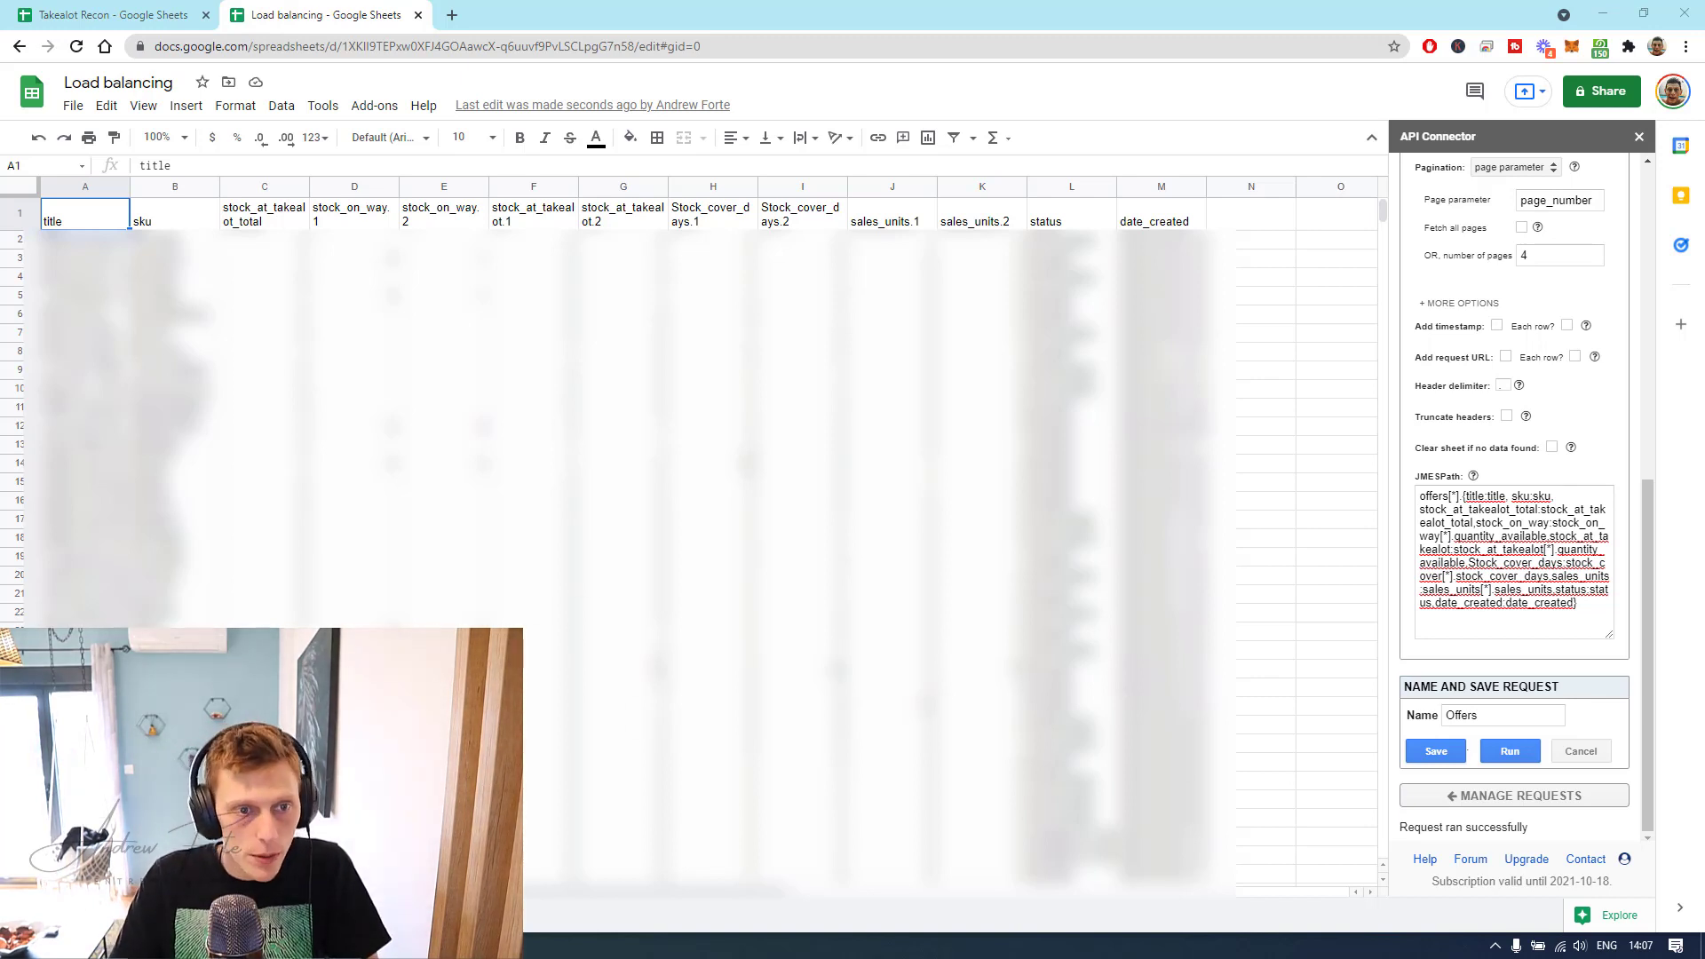
key("ctrl+shift+Page_Down")
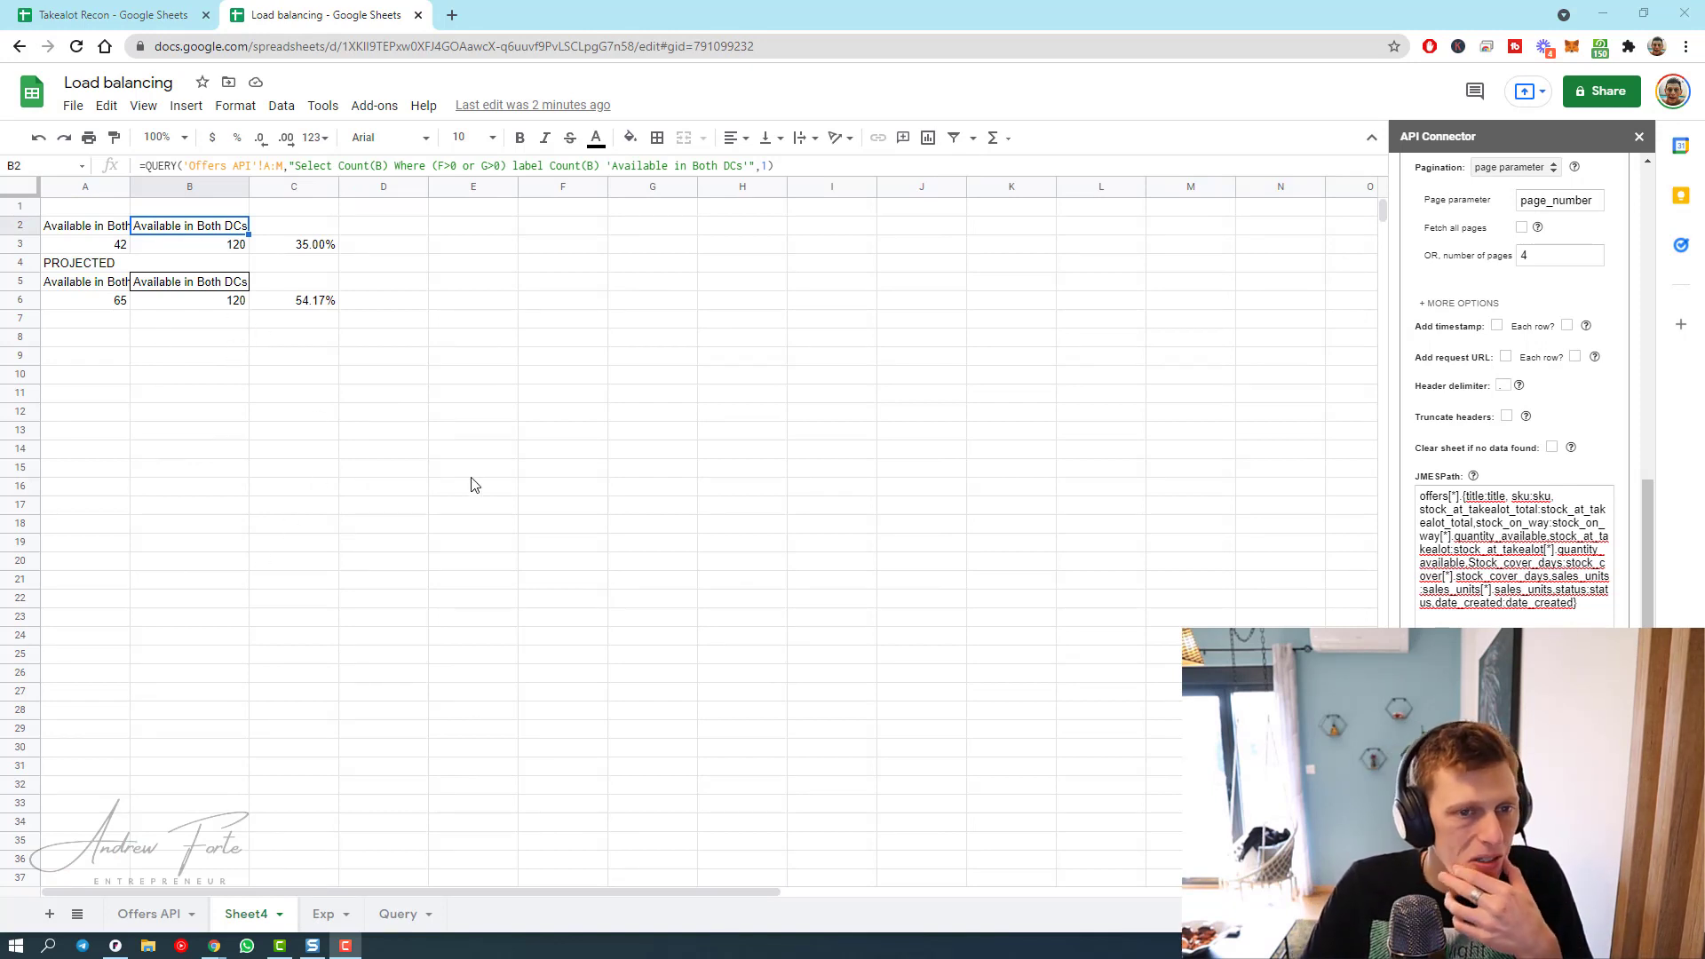
left_click(136, 470)
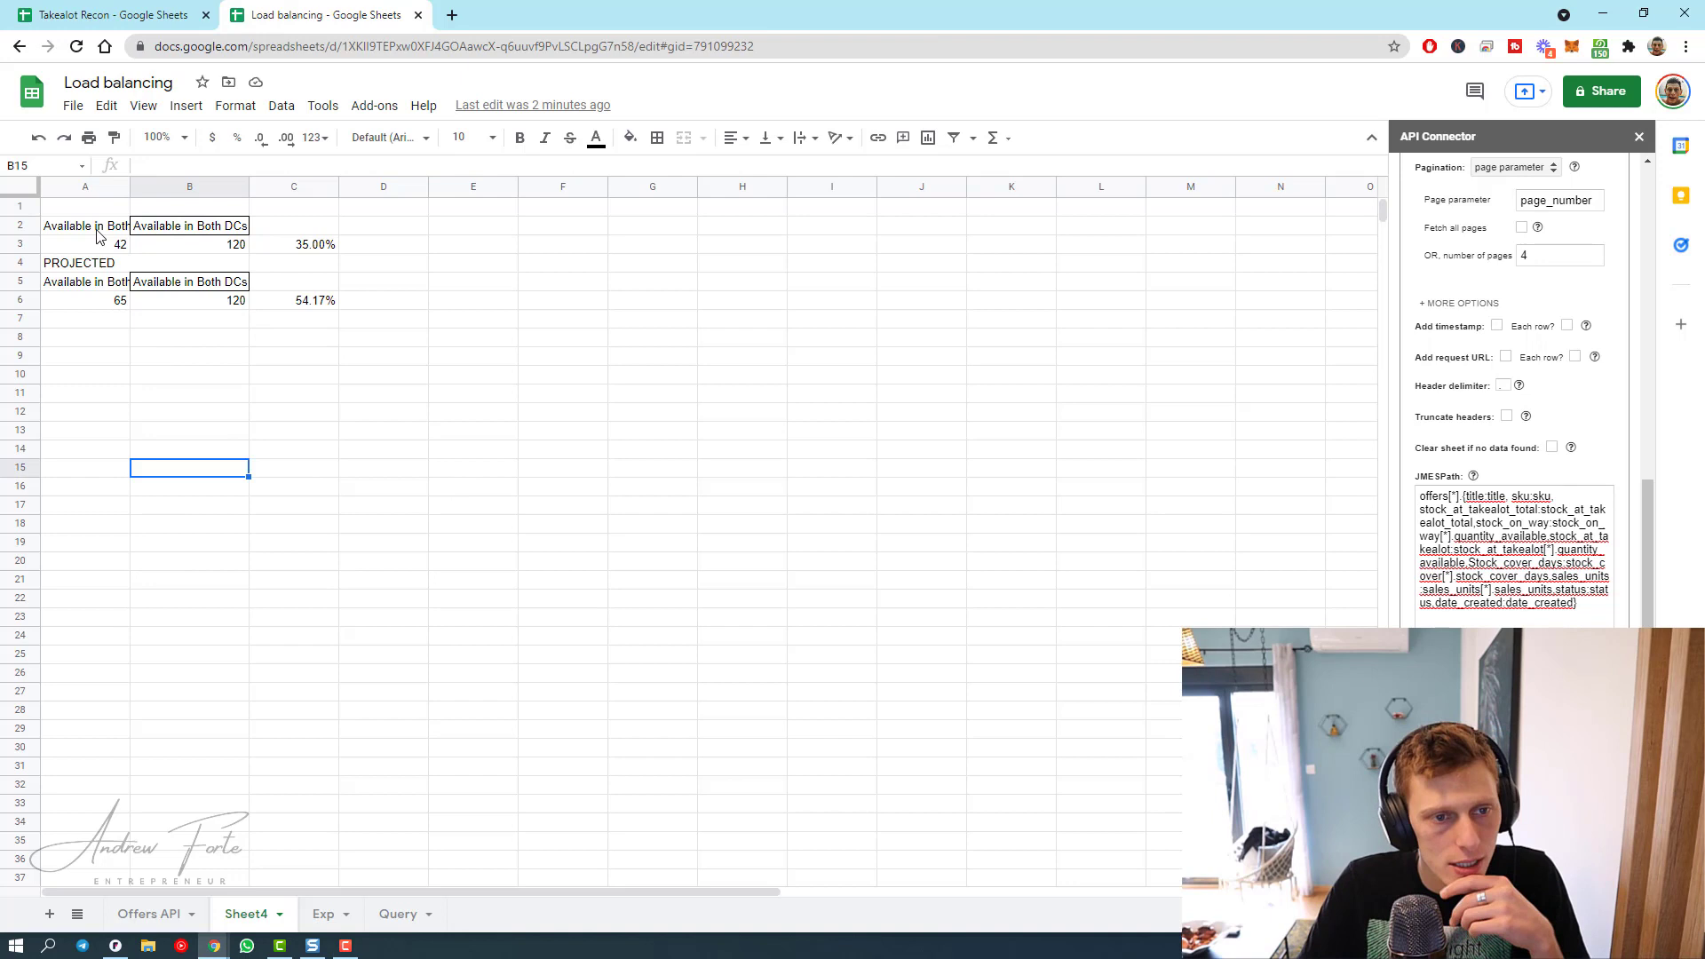
left_click(116, 226)
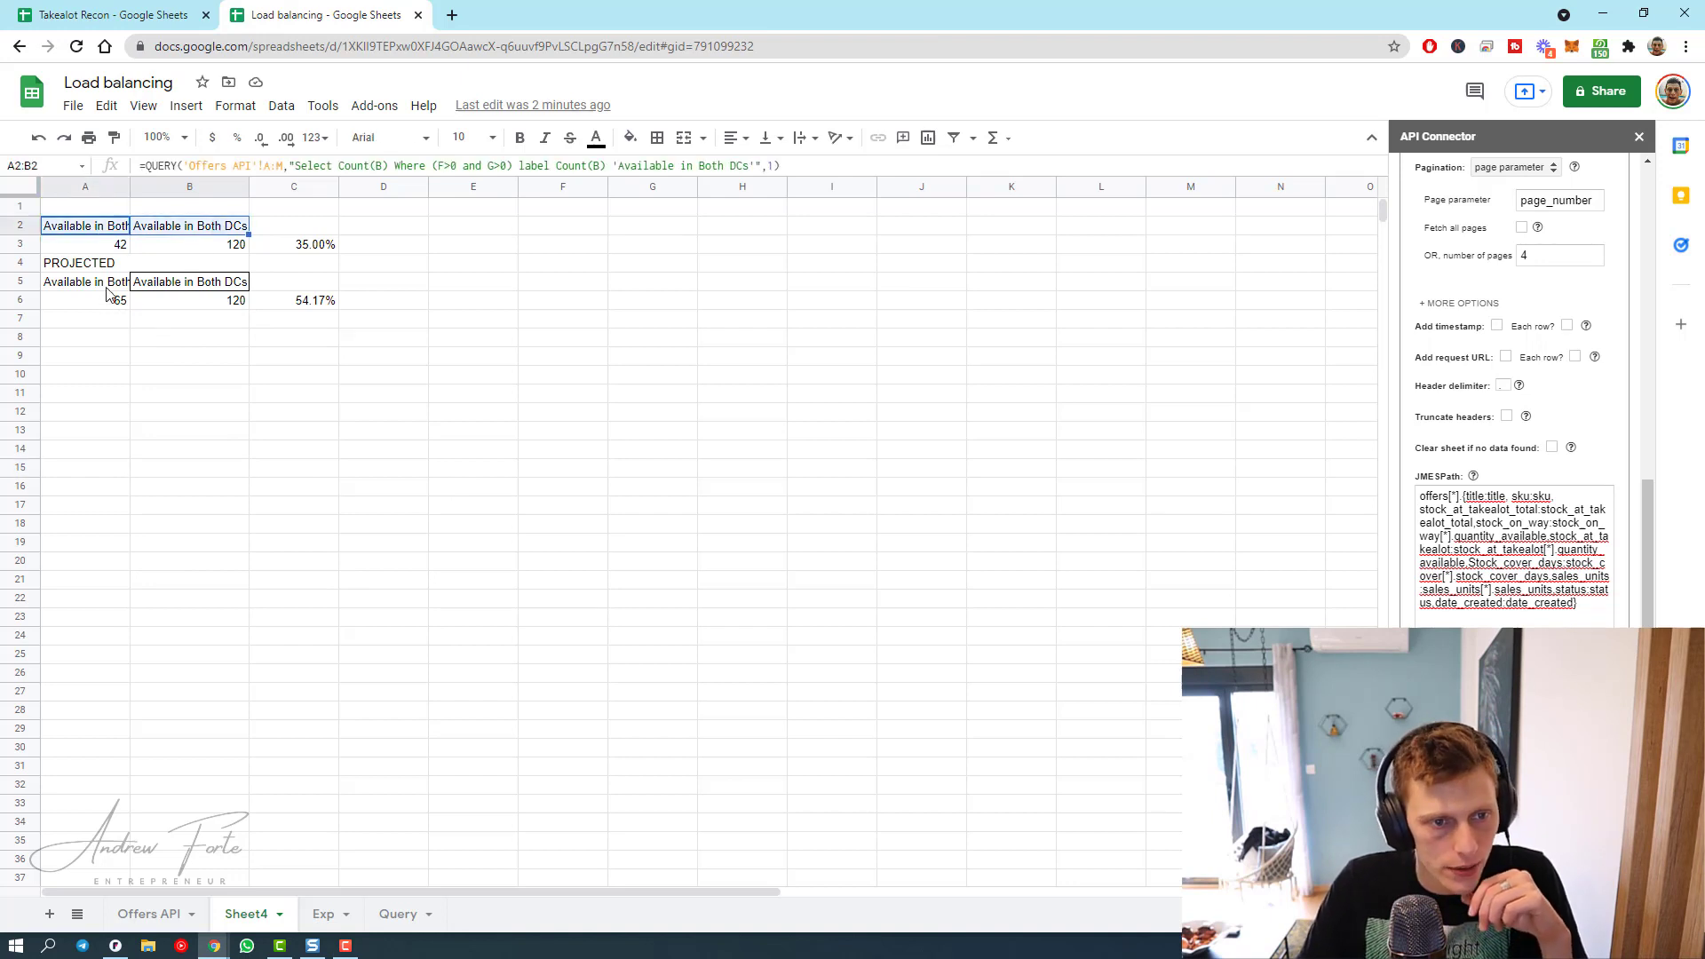
left_click_drag(111, 298, 163, 297)
left_click(149, 395)
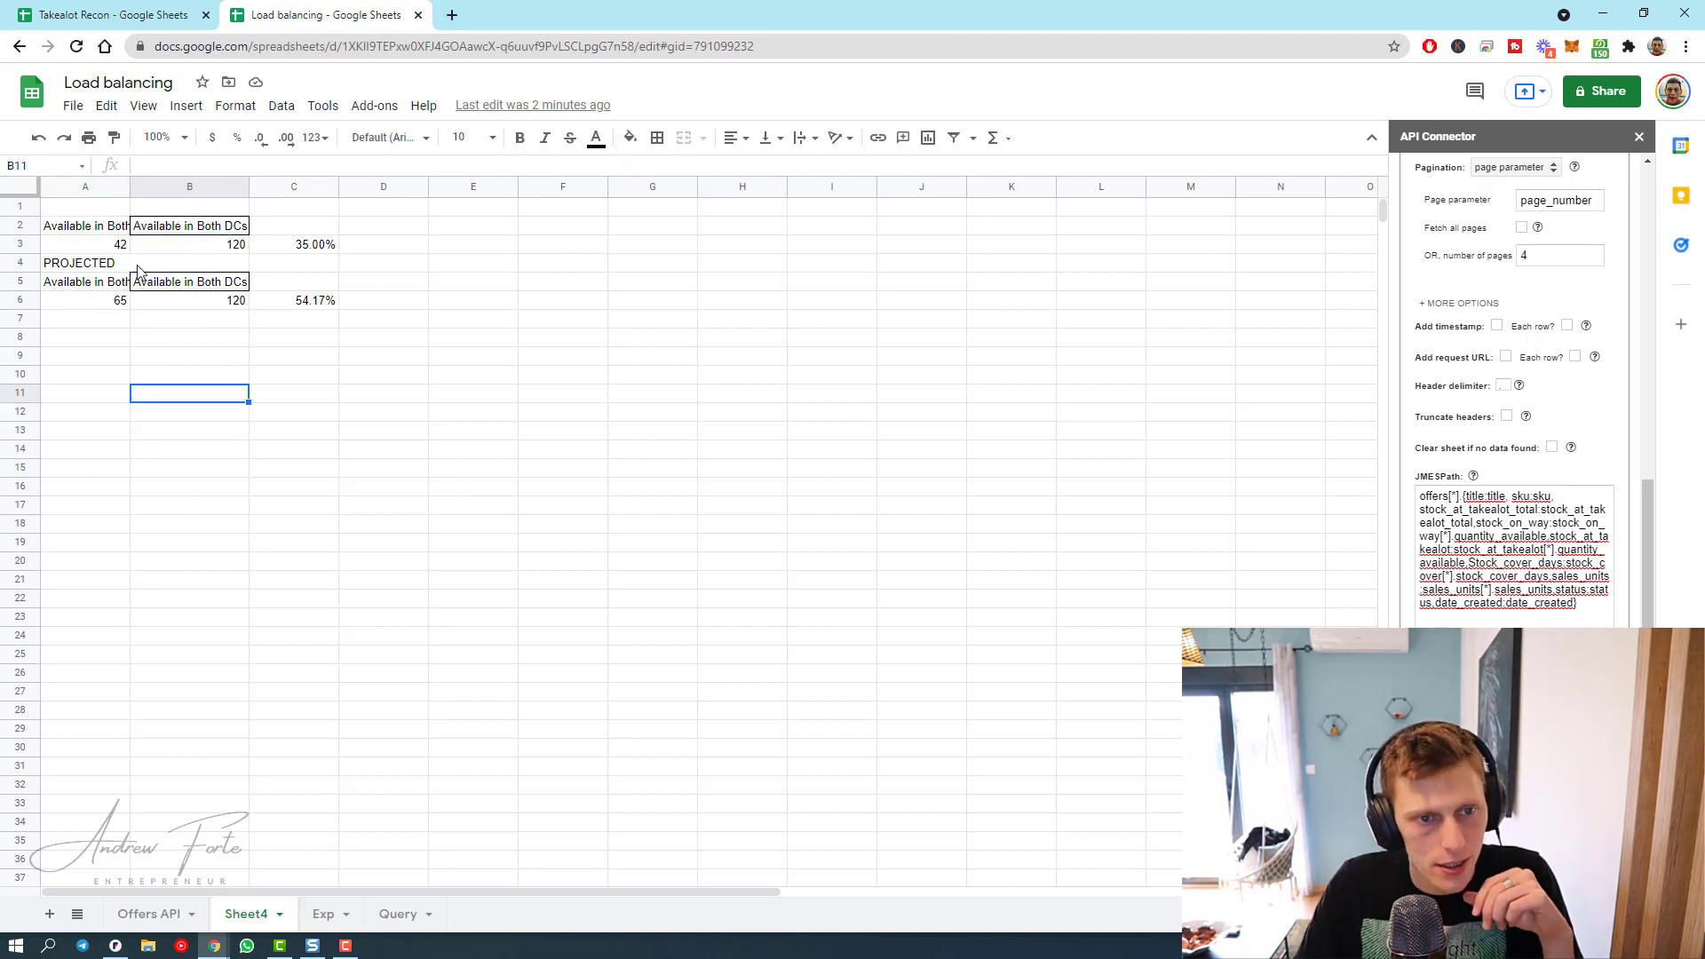
left_click(98, 233)
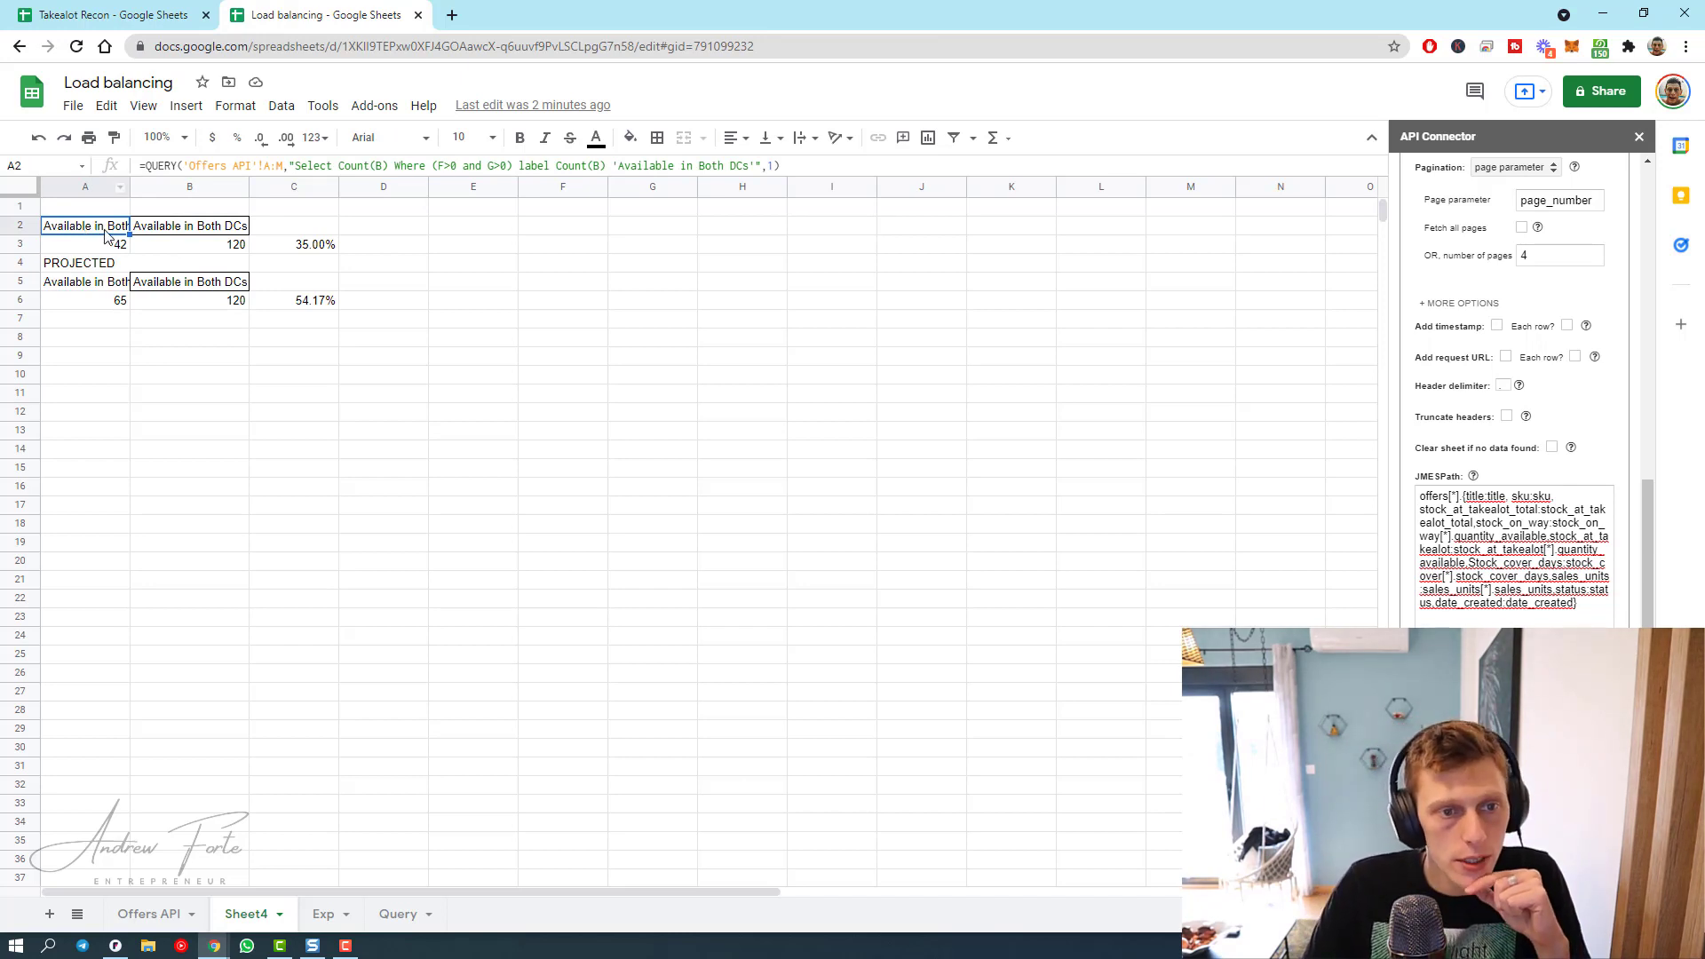
left_click(199, 236)
left_click(153, 289)
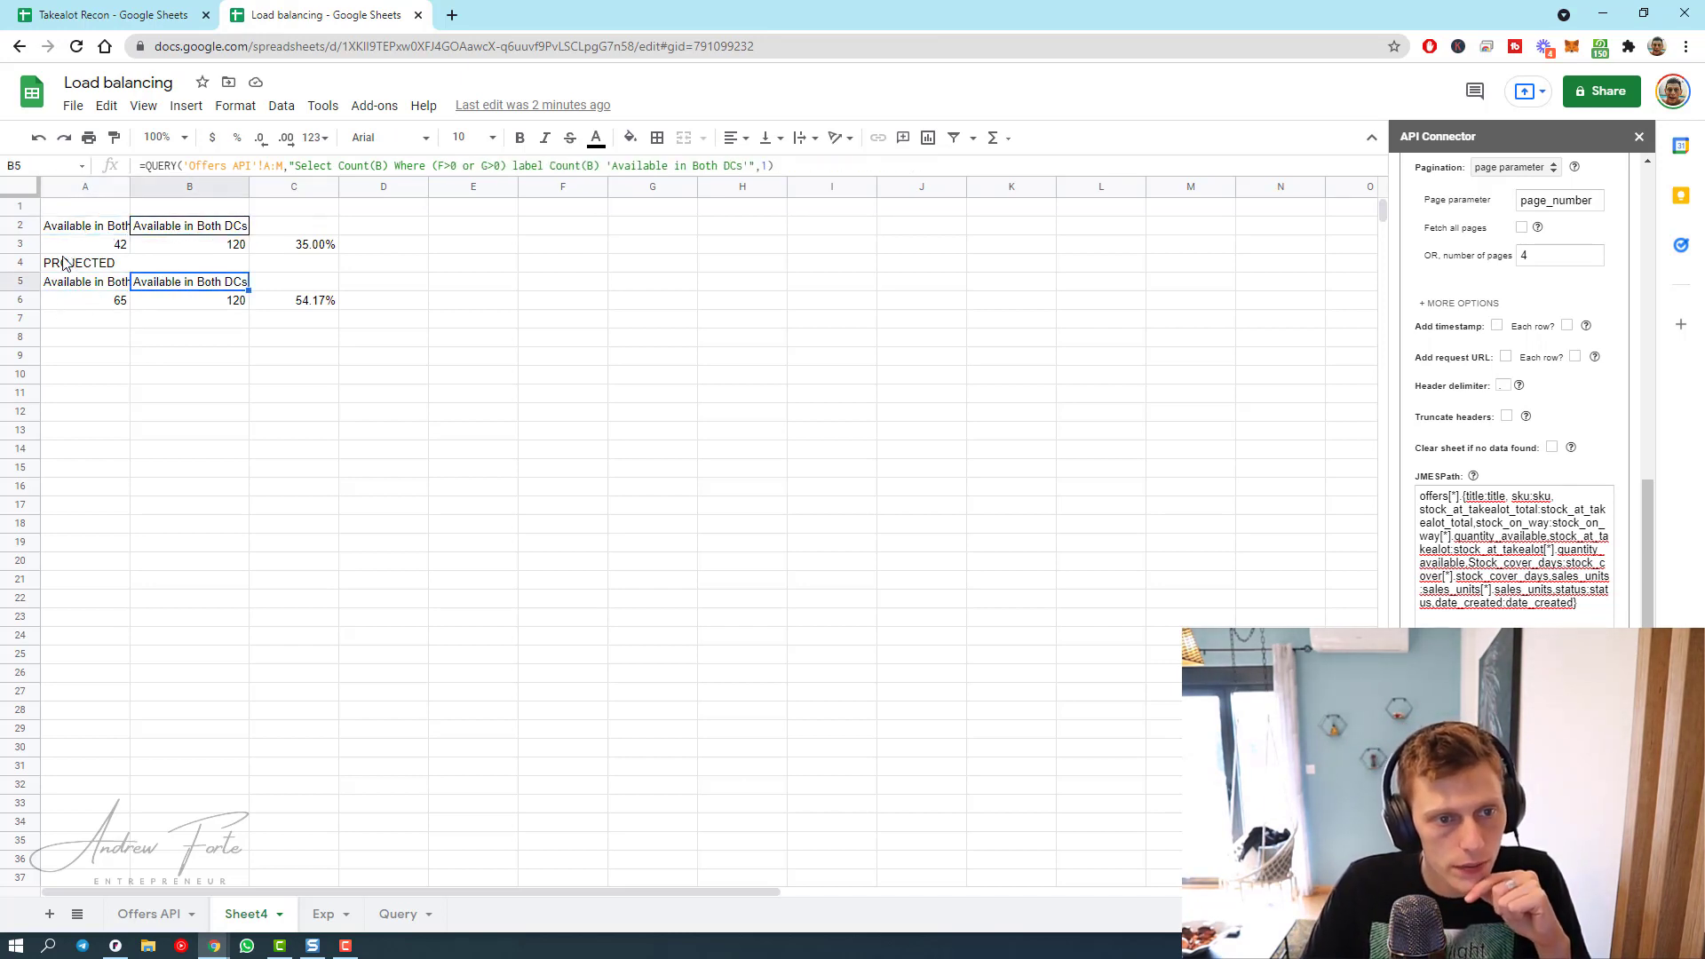
left_click_drag(71, 269, 329, 301)
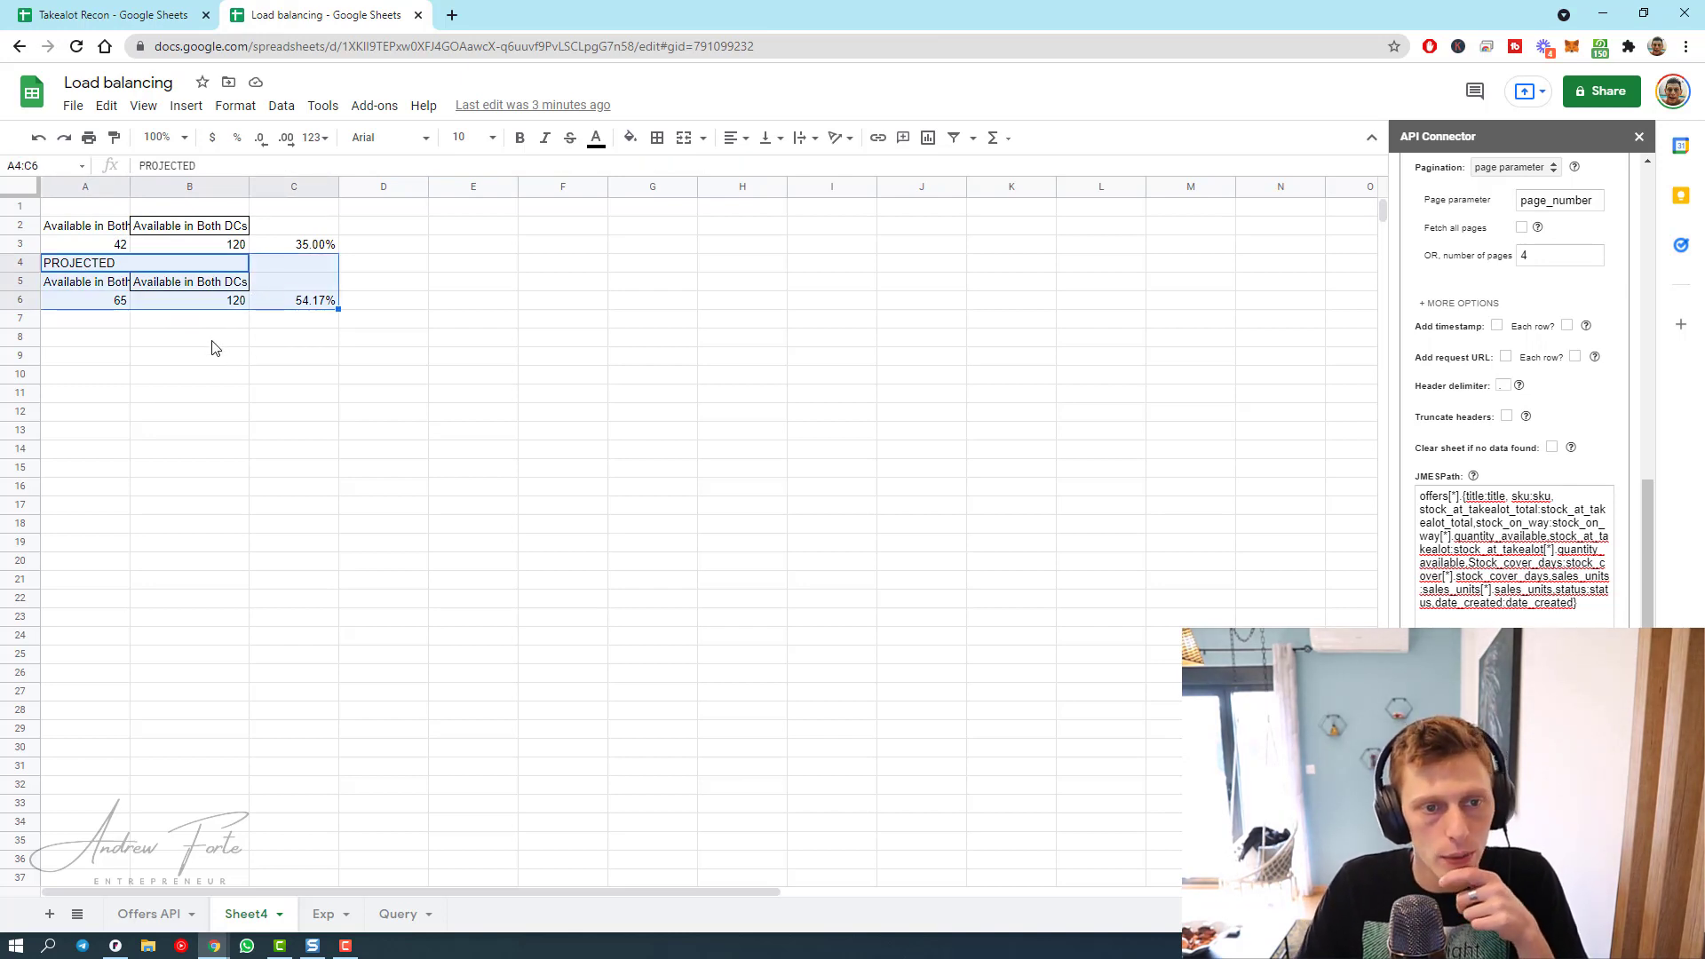
left_click(76, 233)
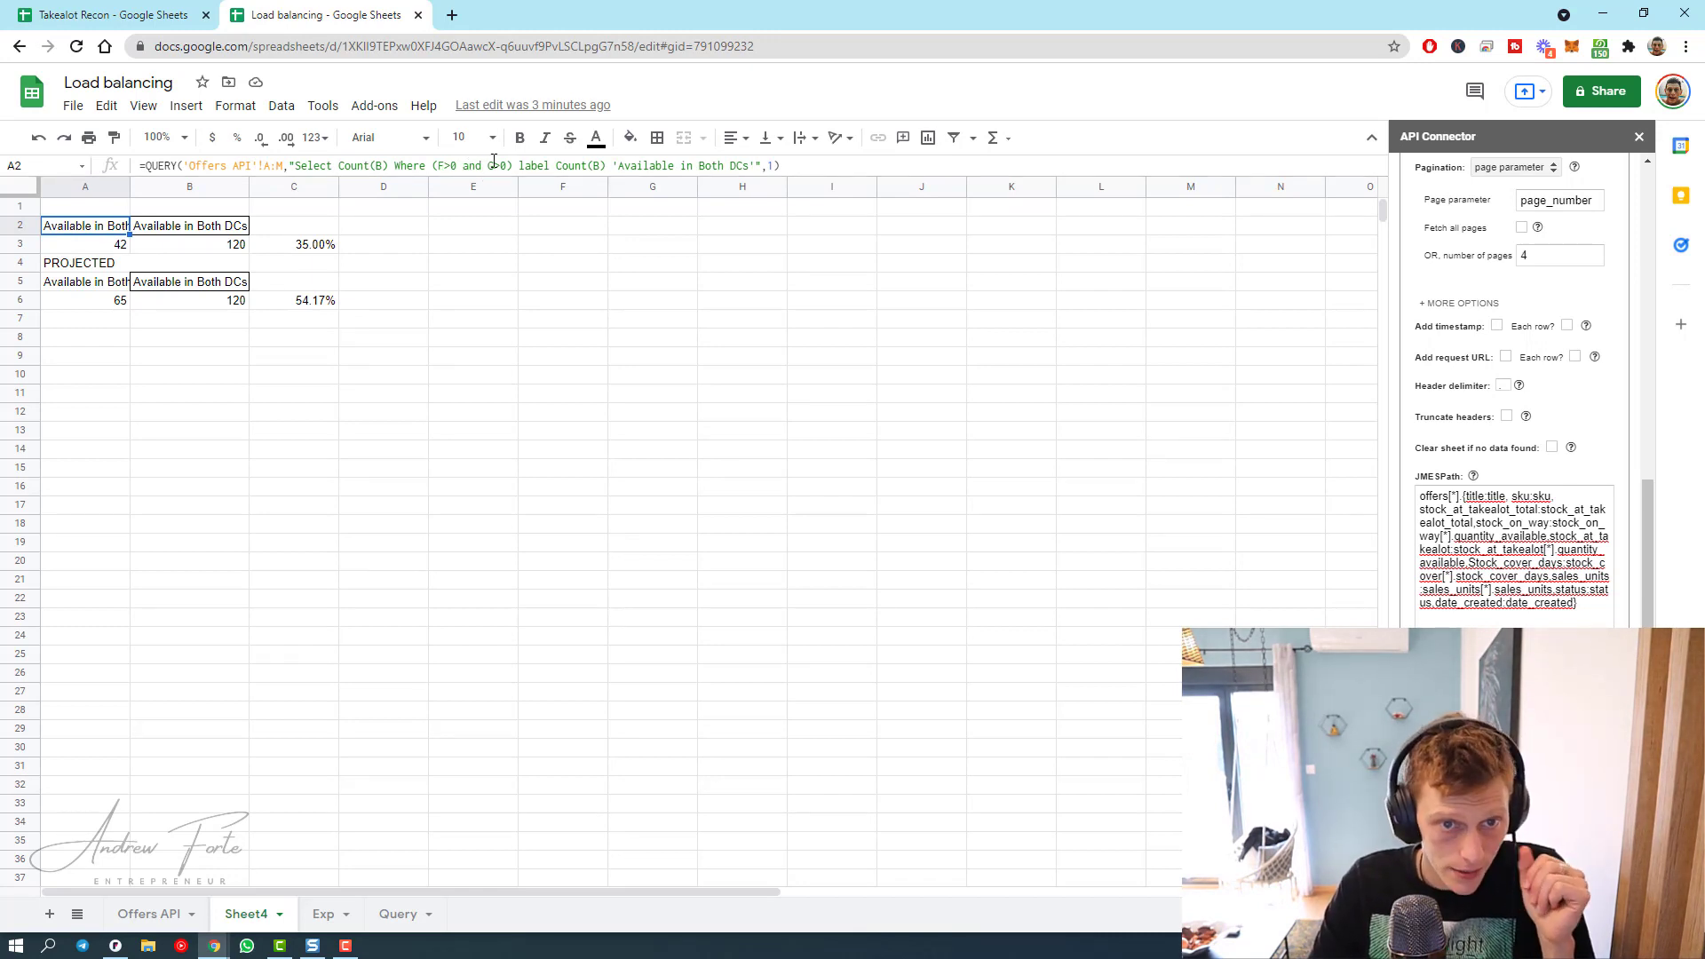
left_click(156, 230)
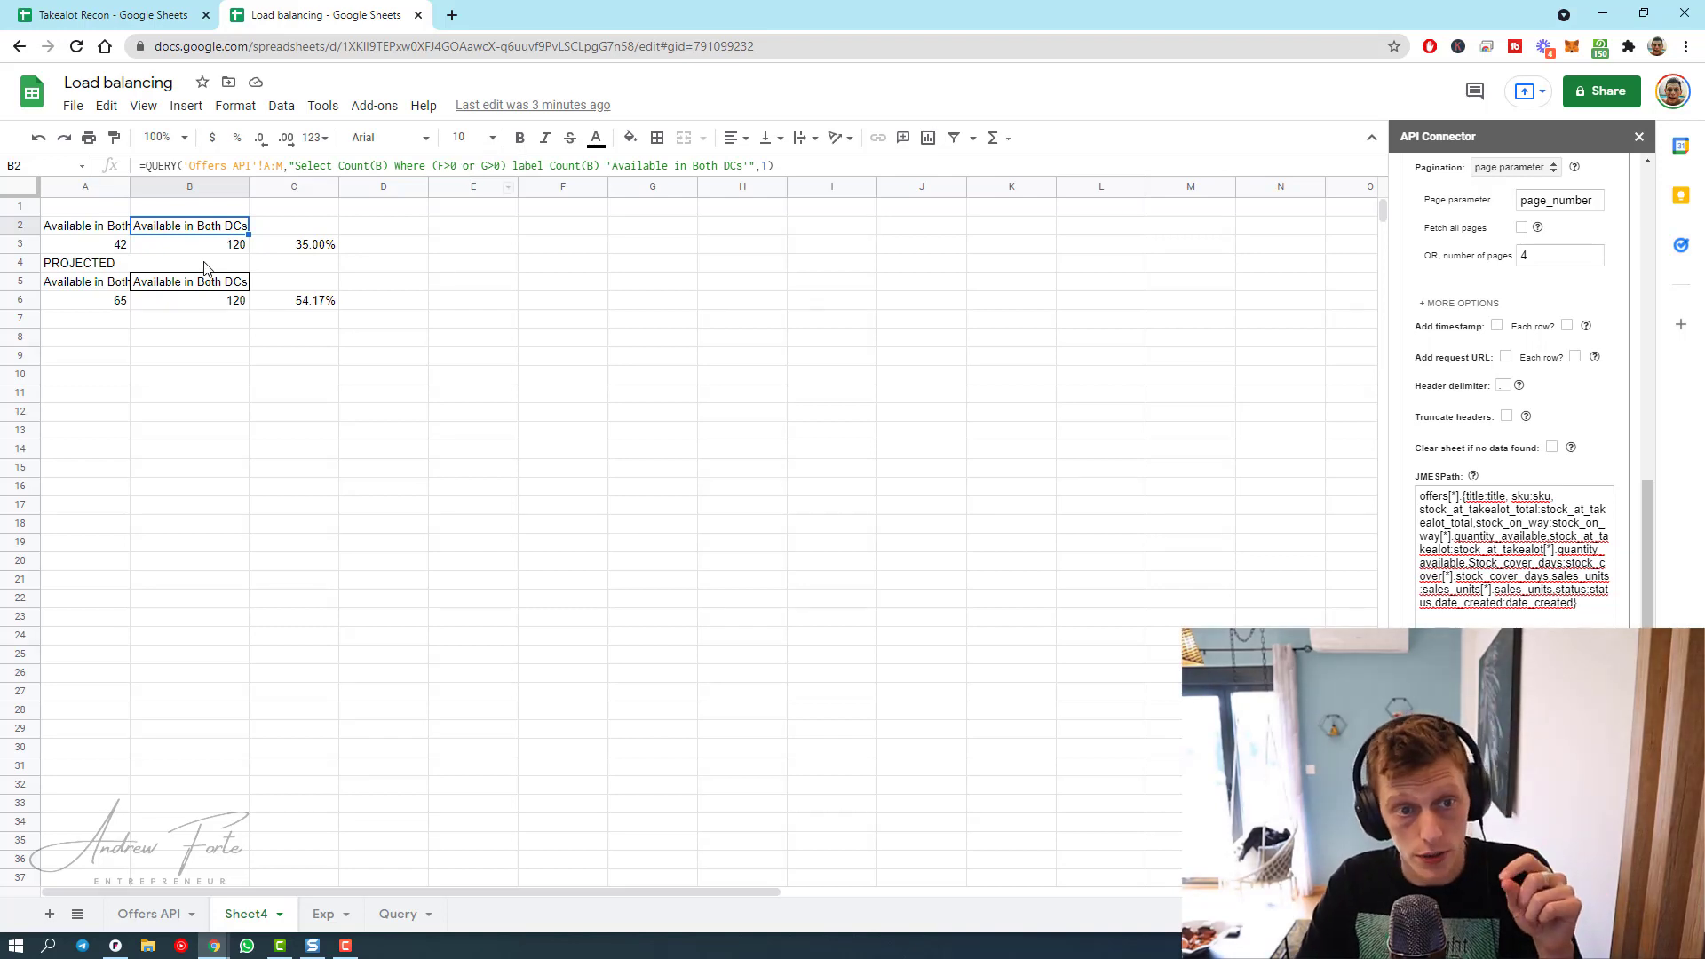
left_click(185, 247)
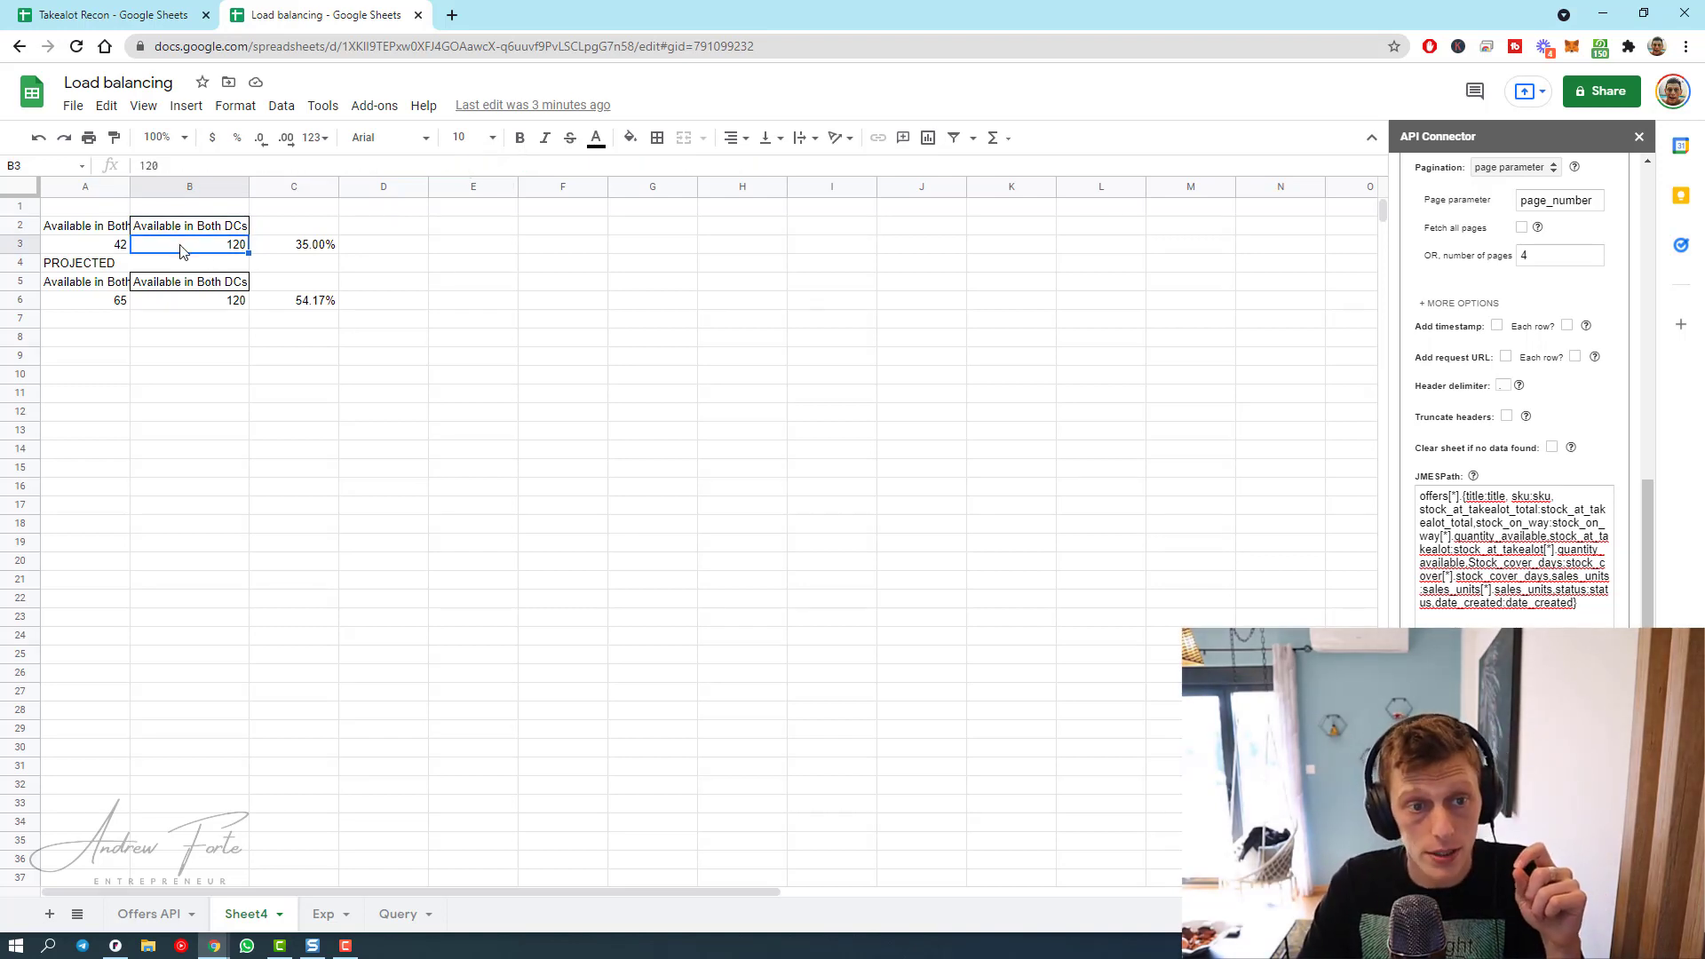
left_click(178, 233)
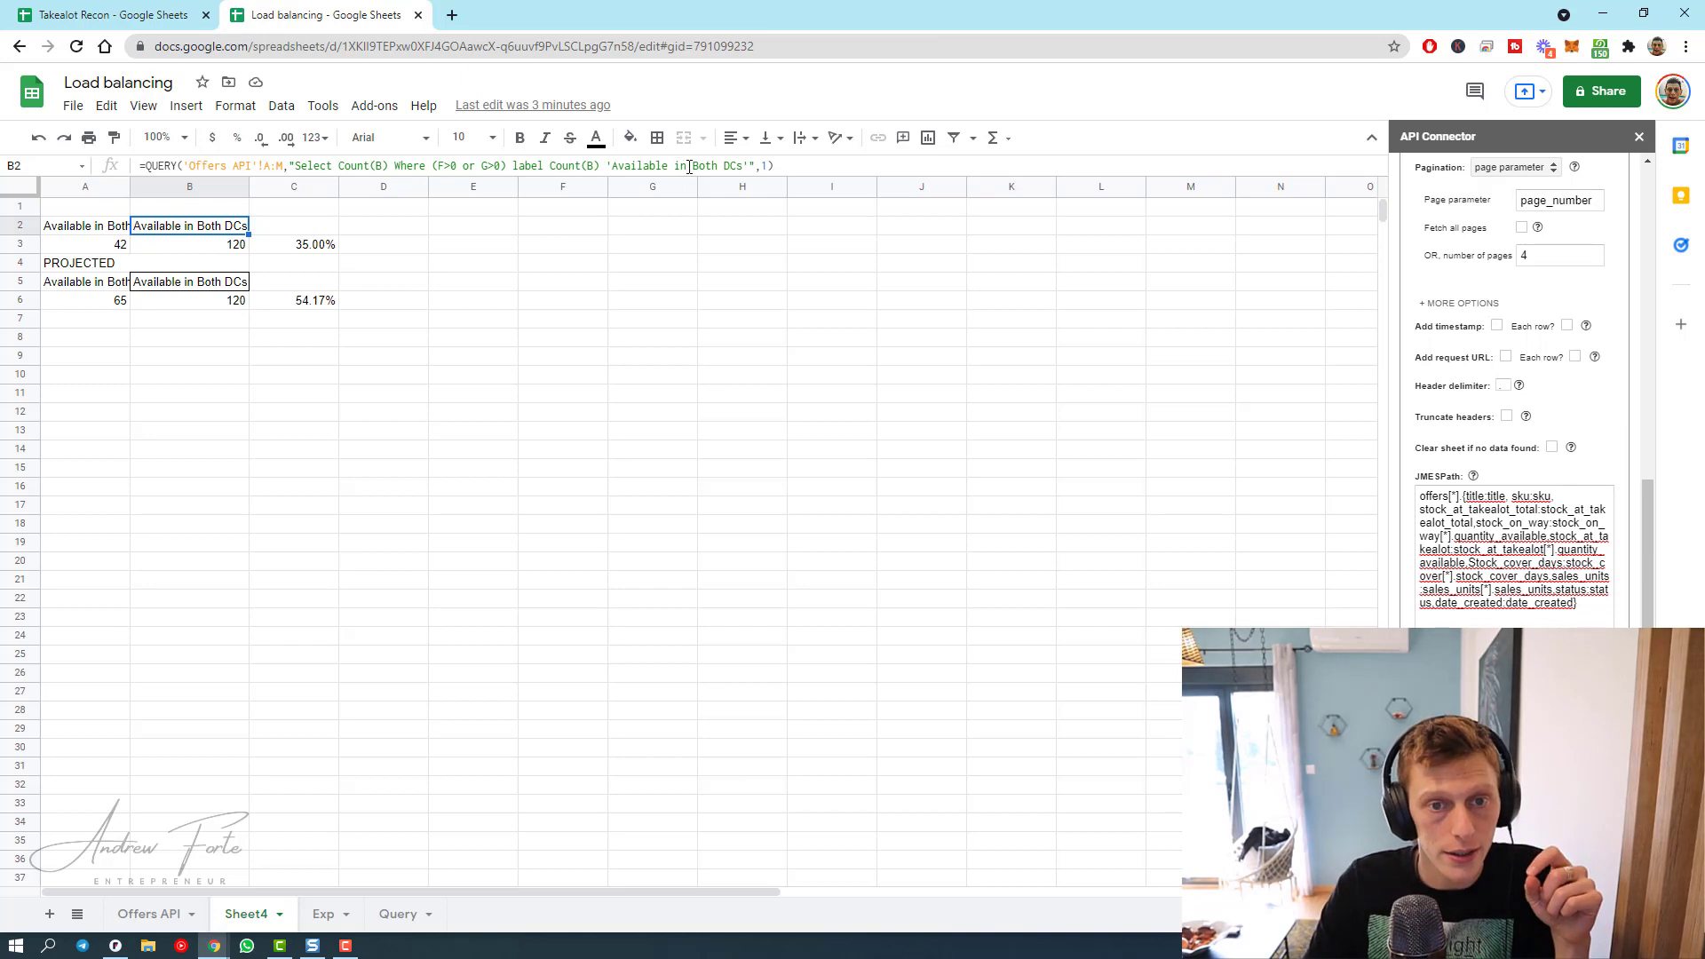
Replace 'Both' with 'Either' in B2's QUERY label, making it 'Available in Either DCs'.
left_click(695, 167)
double_click(695, 167)
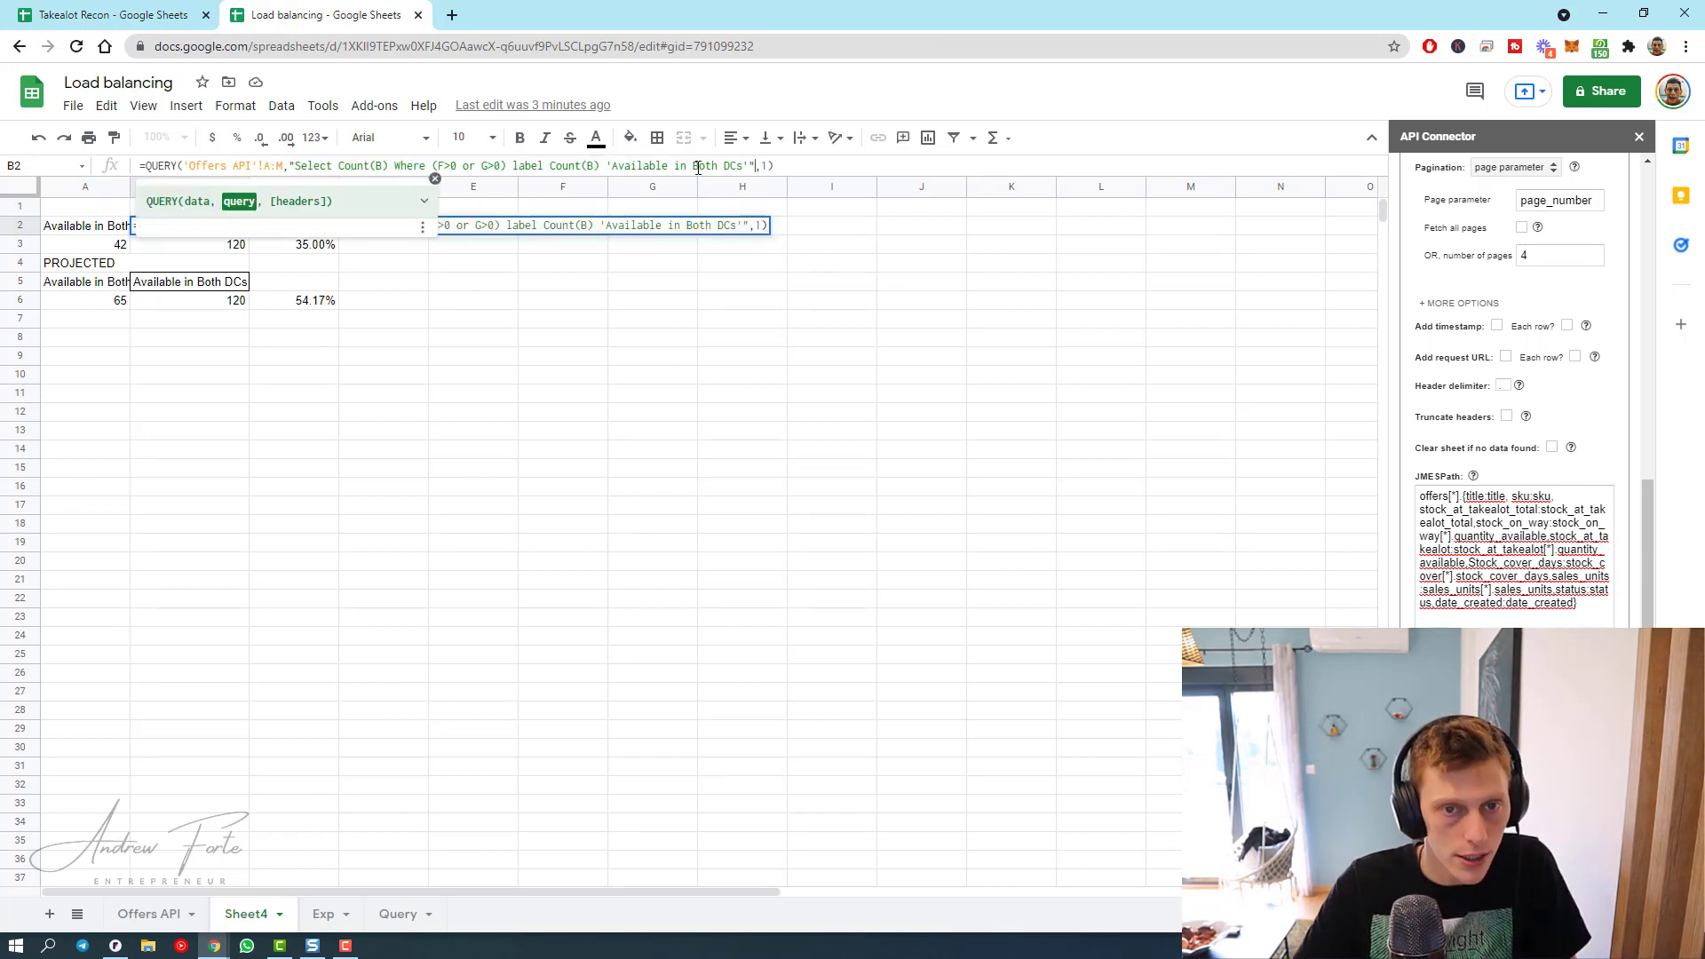
key("Right")
left_click(698, 167)
key("Delete")
key("Delete")
key("Delete")
key("BackSpace")
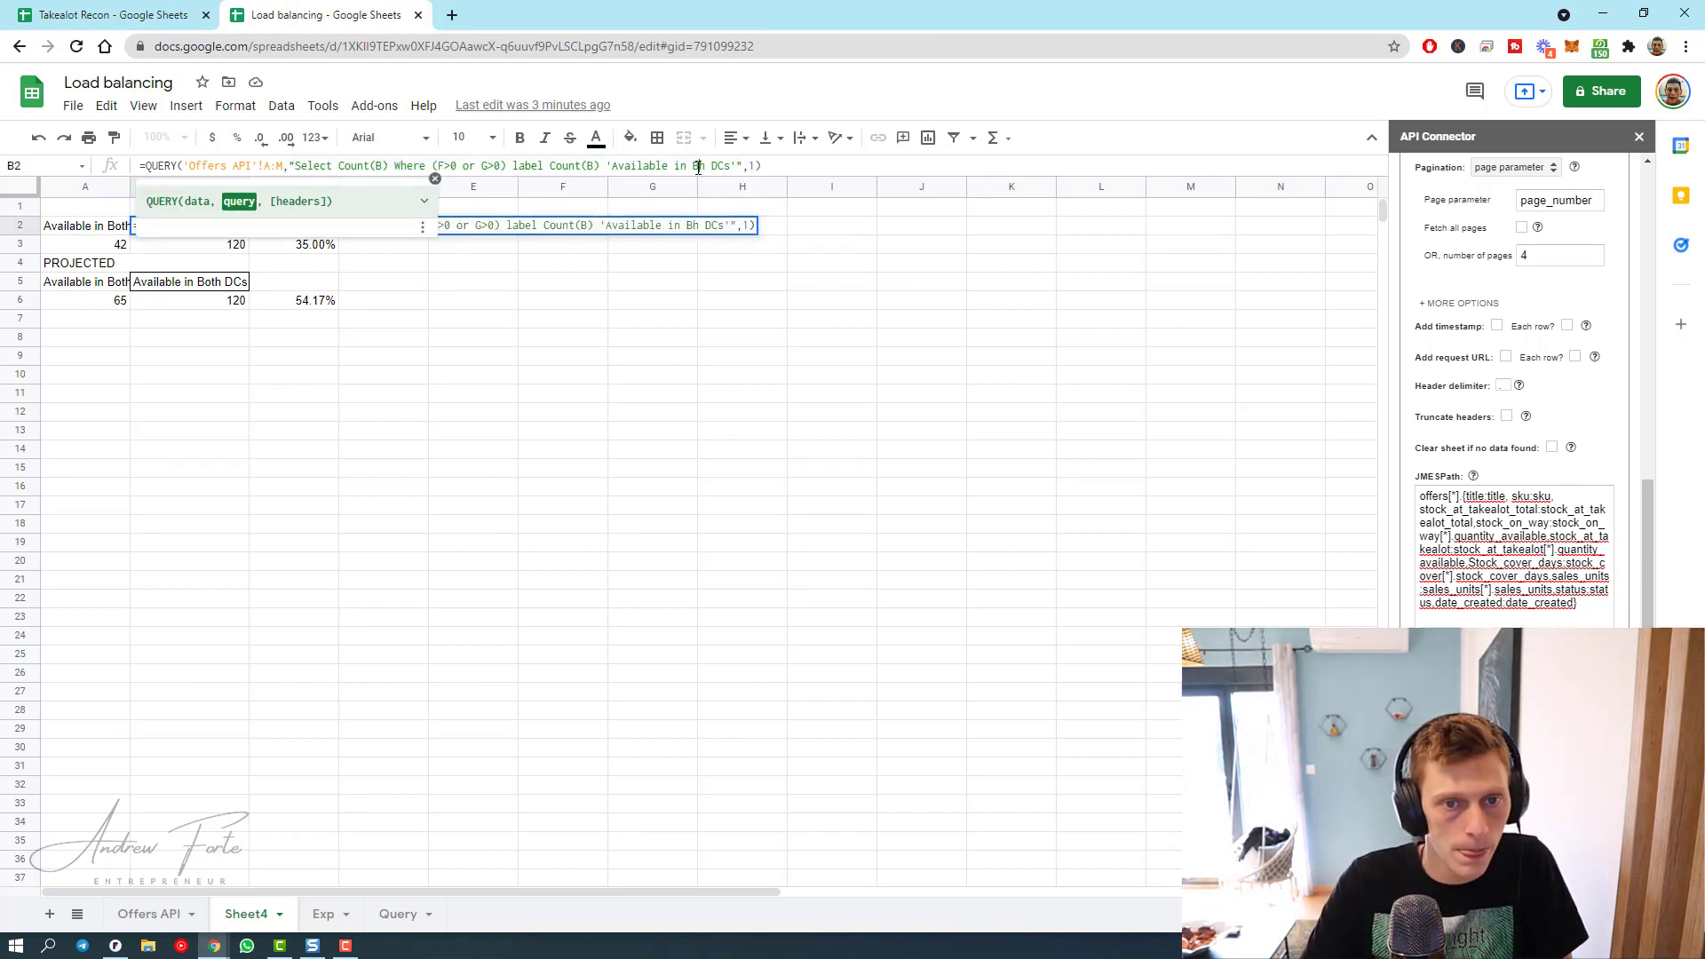
type("Either")
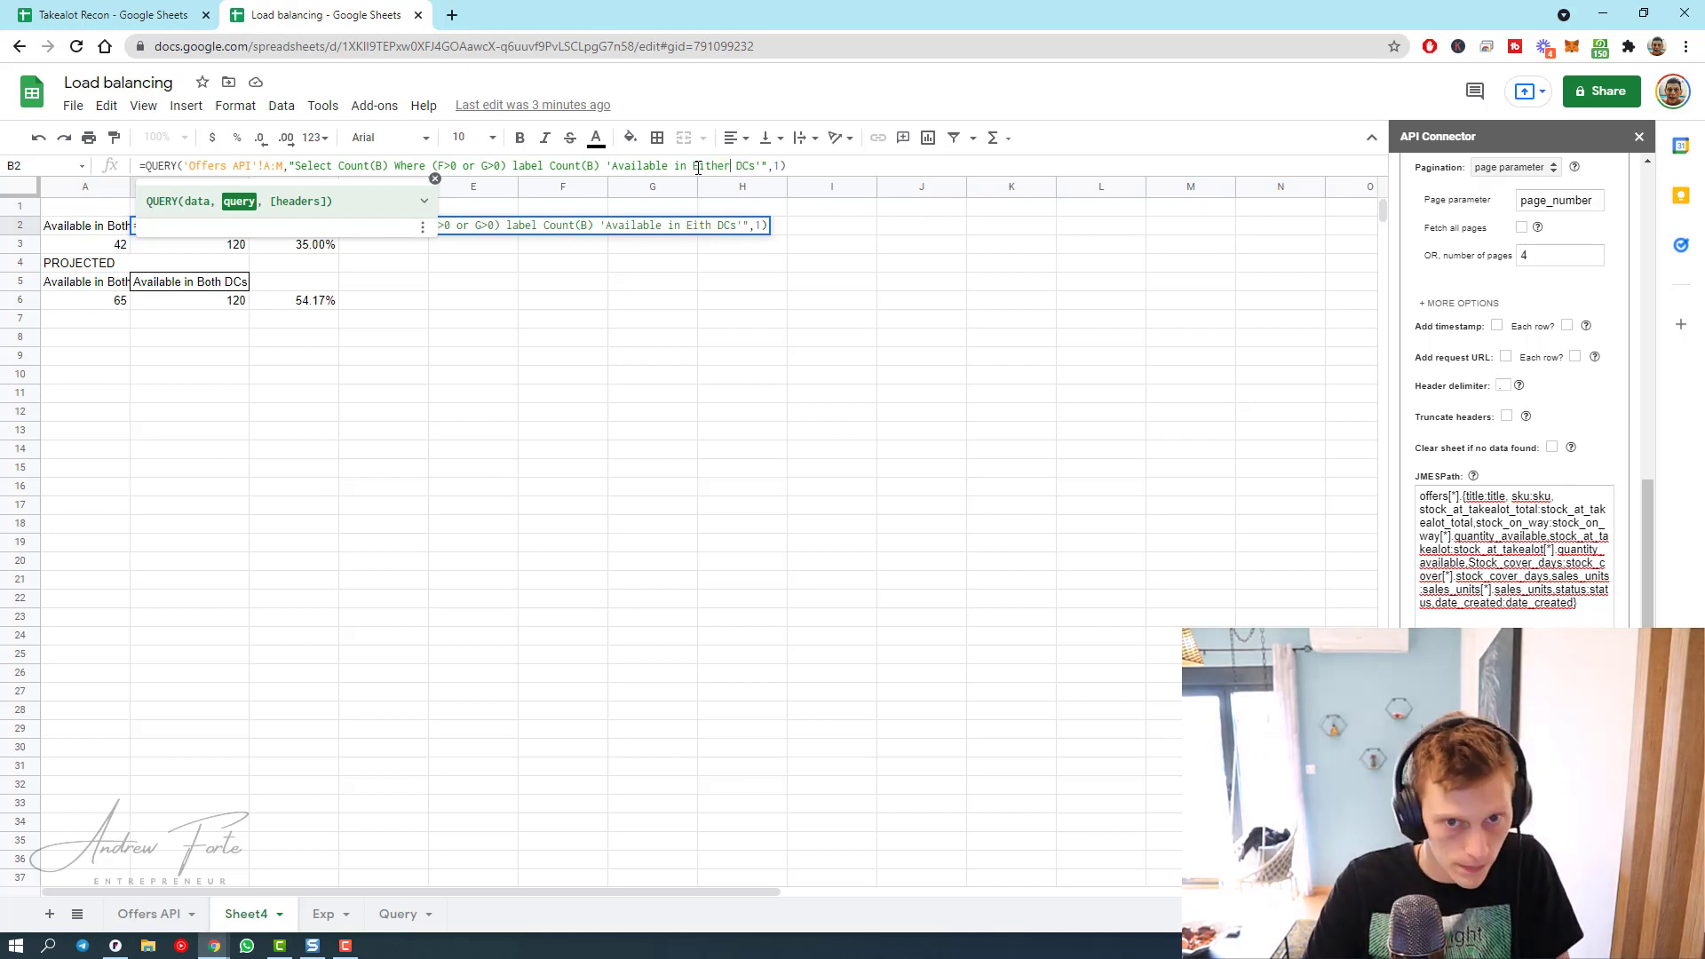
key("Return")
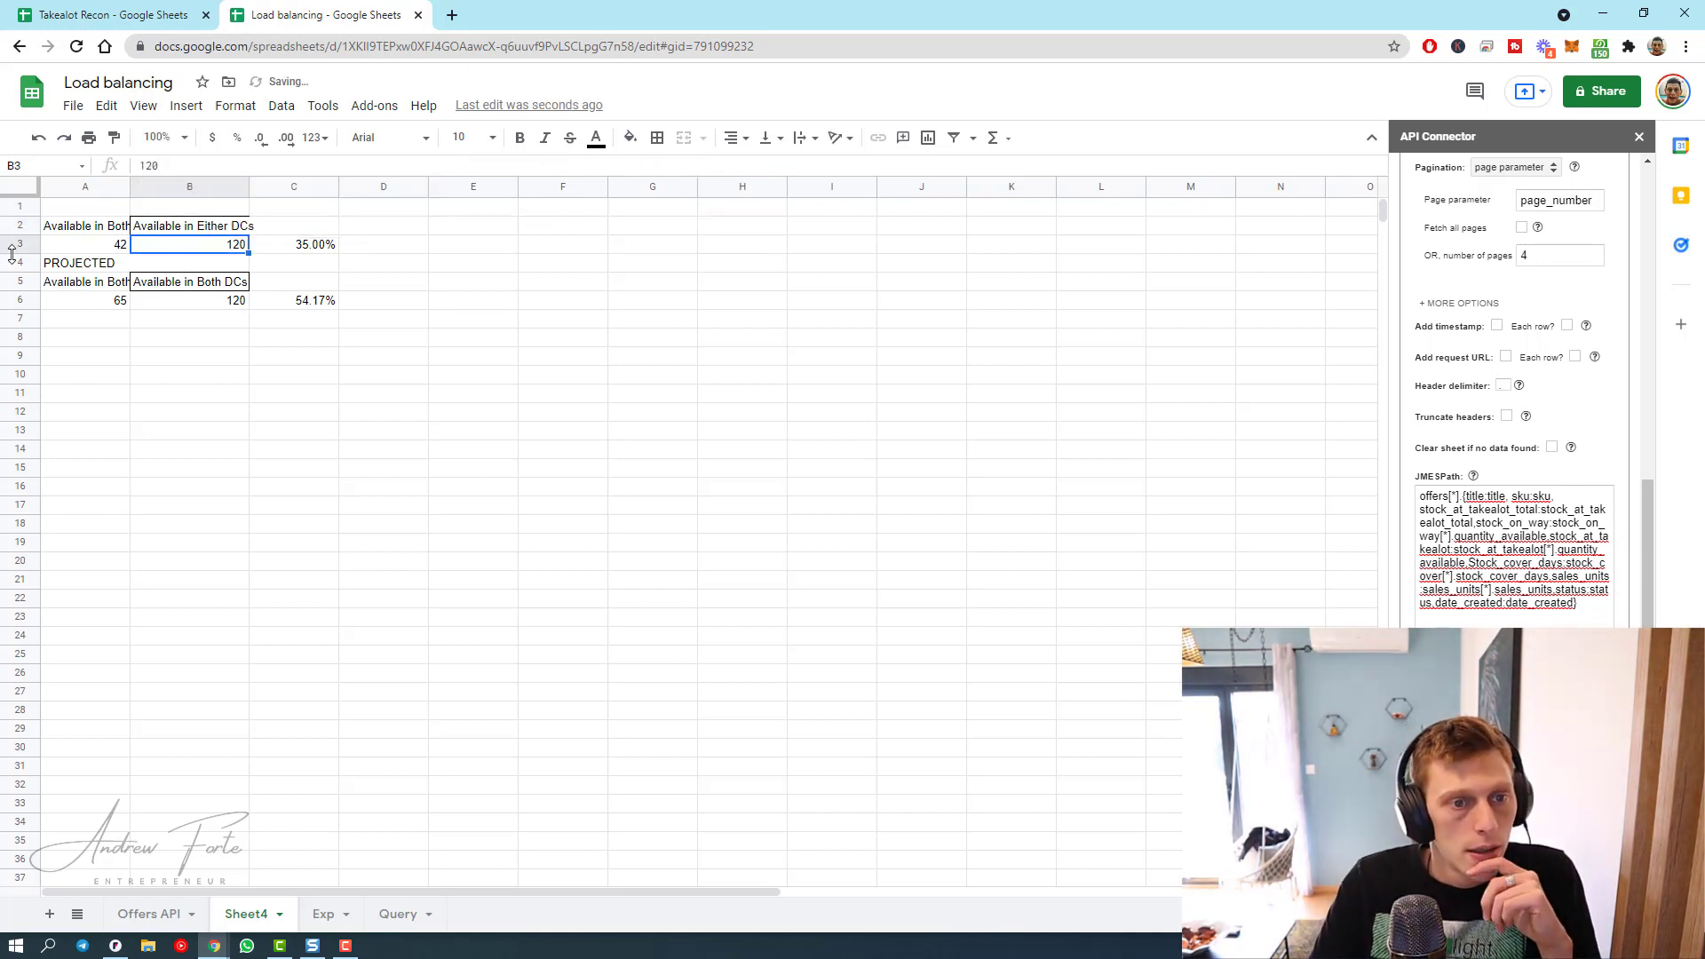
Check the count 42 in A3, the total in B3 and C3's percentage formula.
left_click(92, 246)
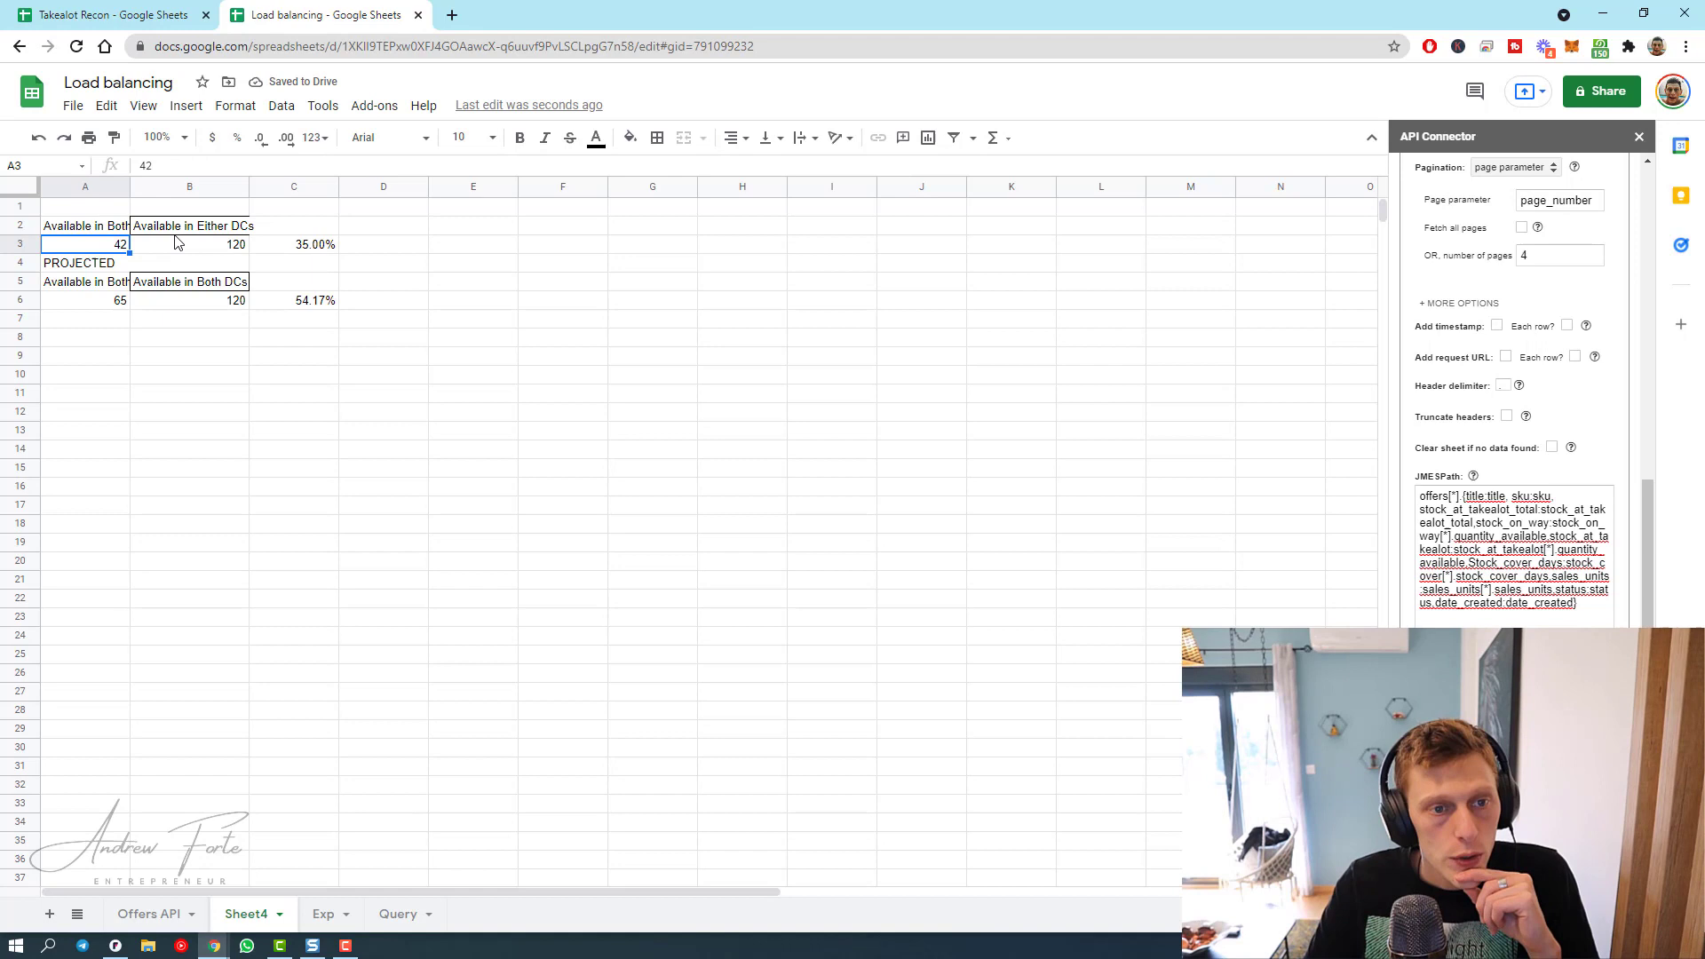
left_click(325, 246)
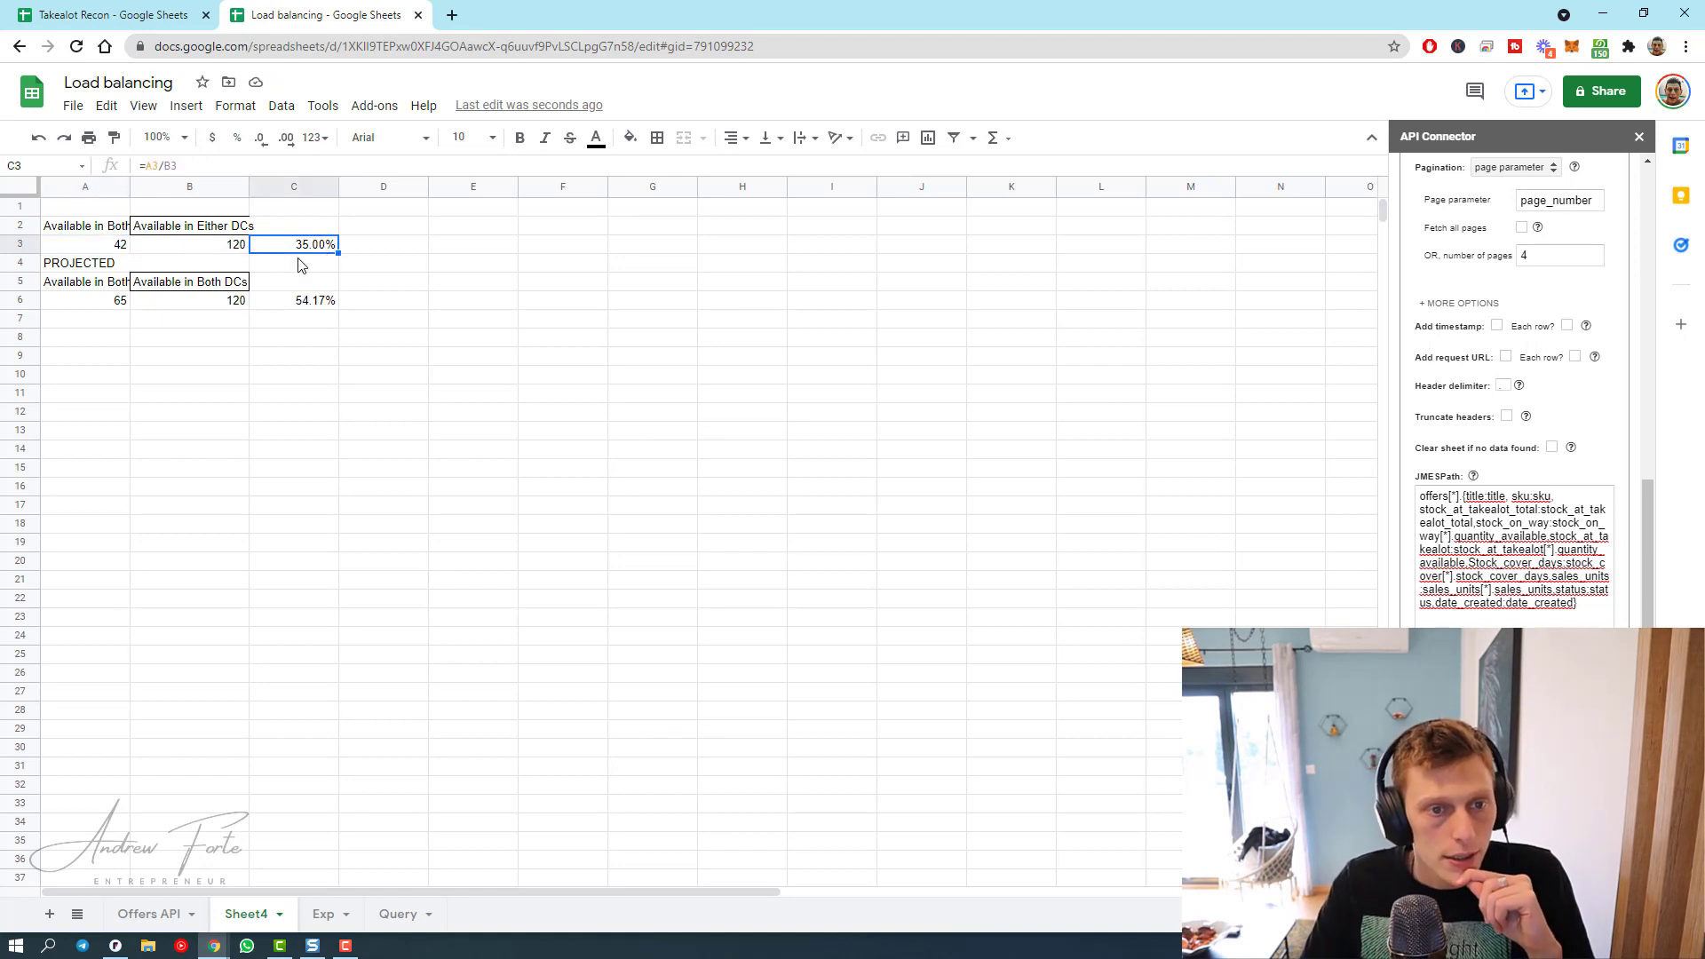
left_click(72, 253)
left_click(183, 245)
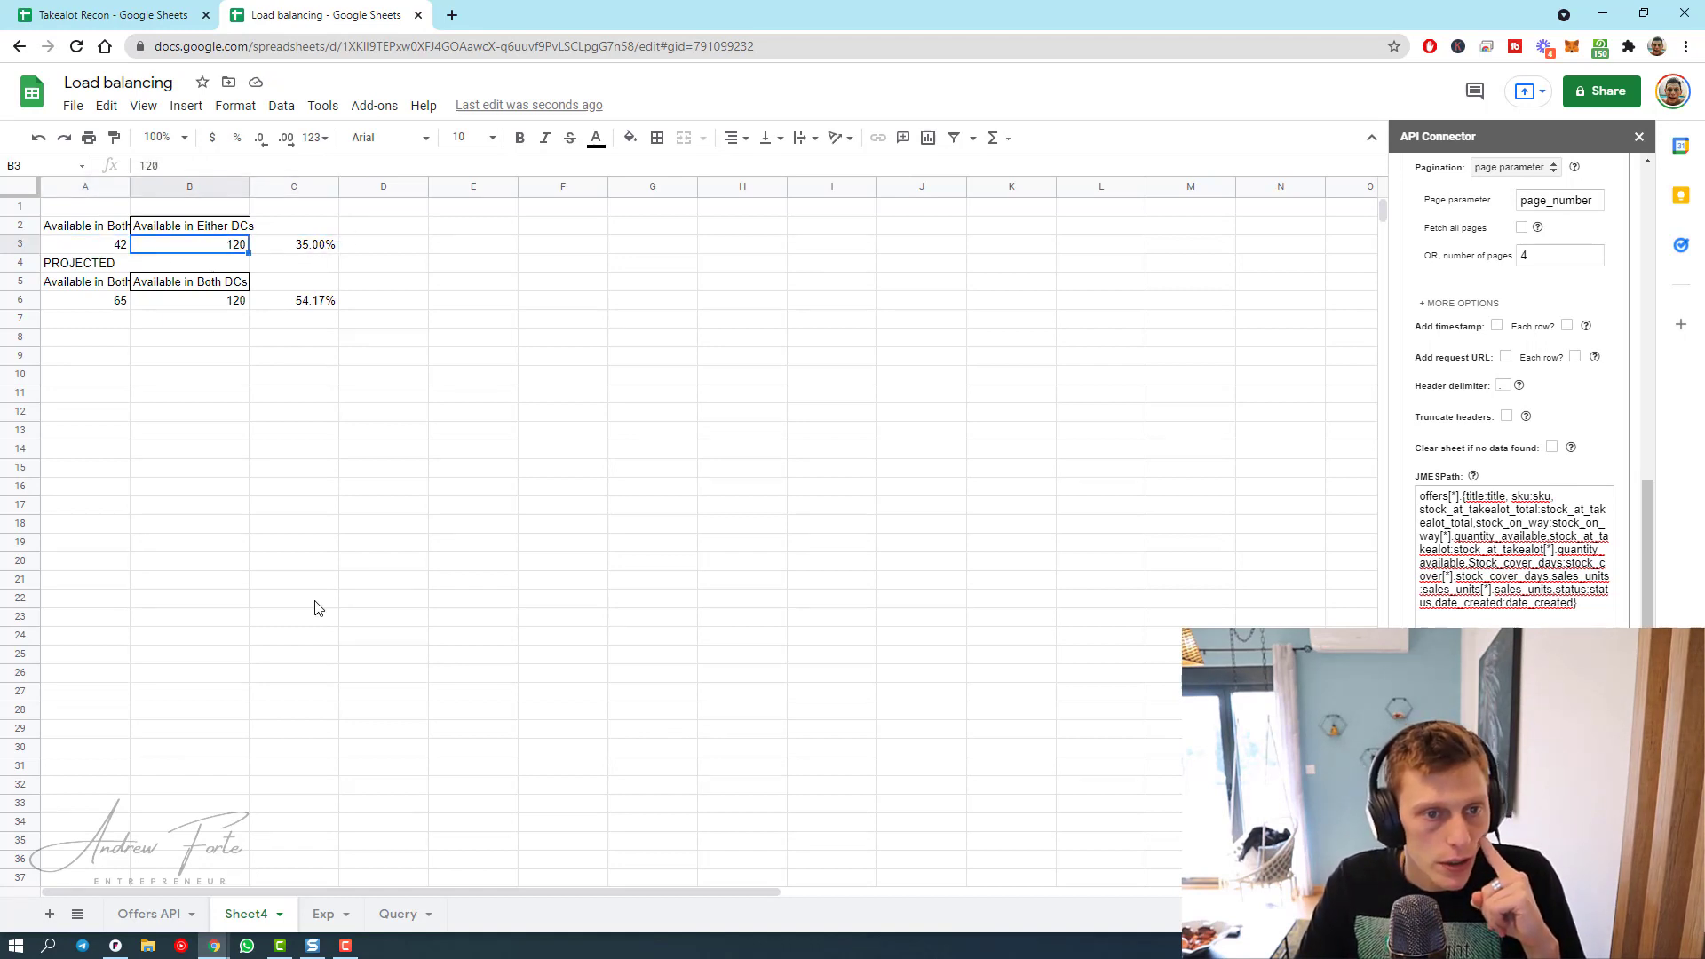
left_click(297, 249)
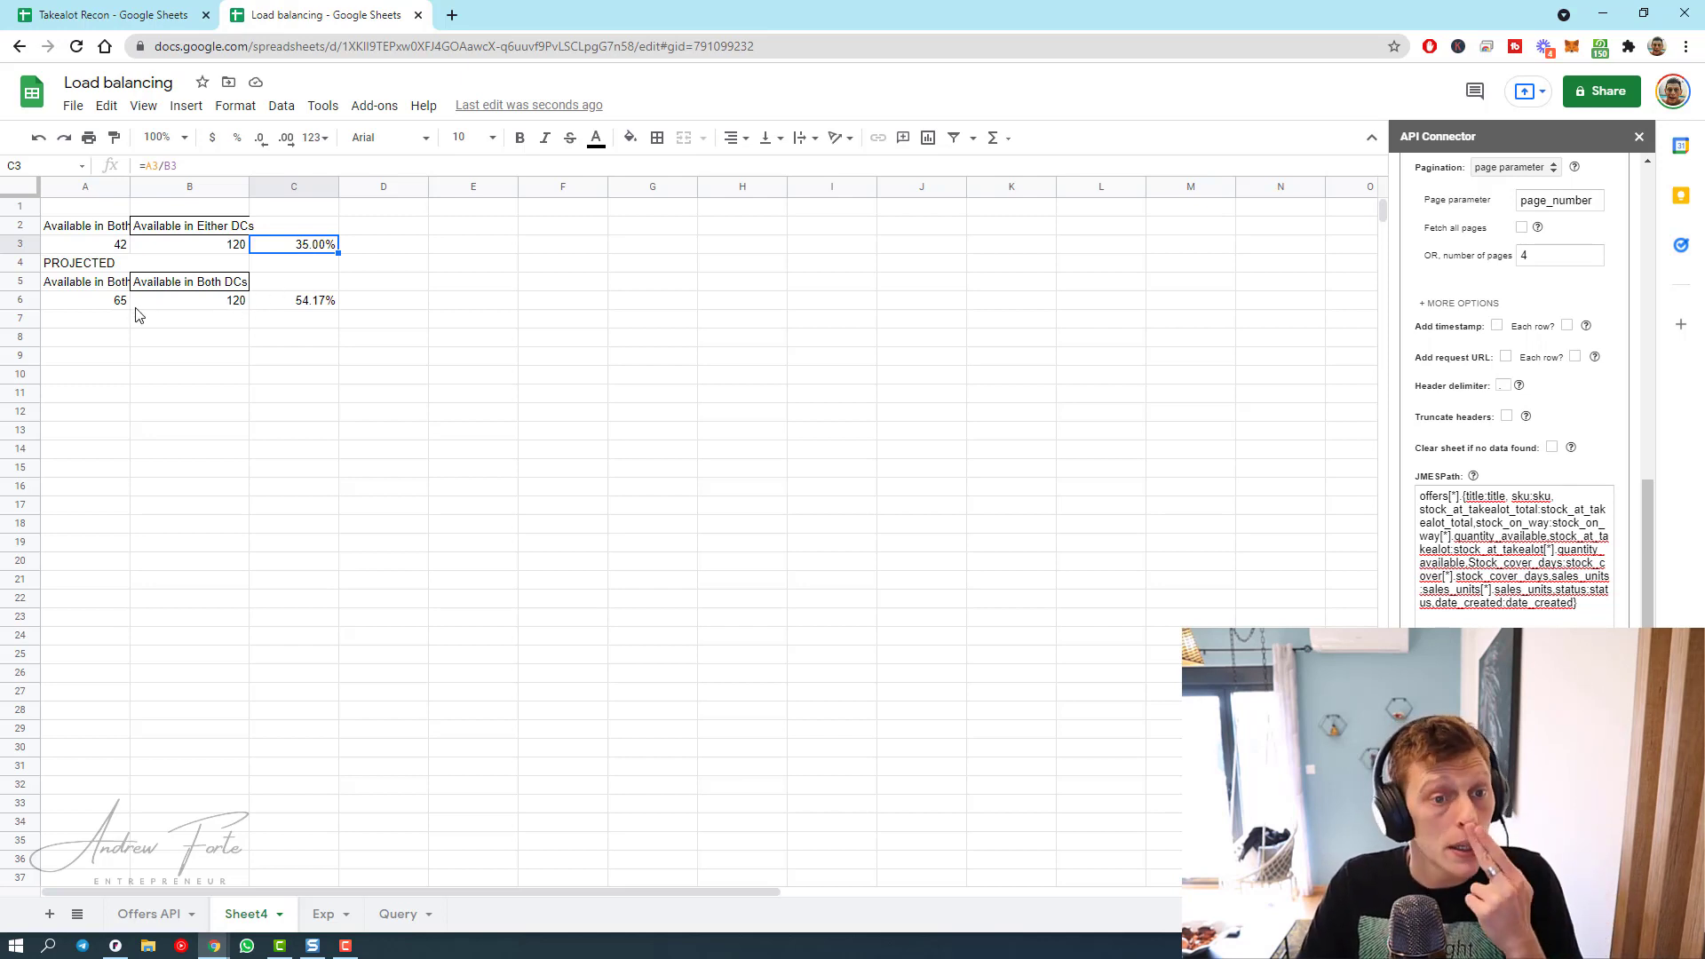
left_click(92, 286)
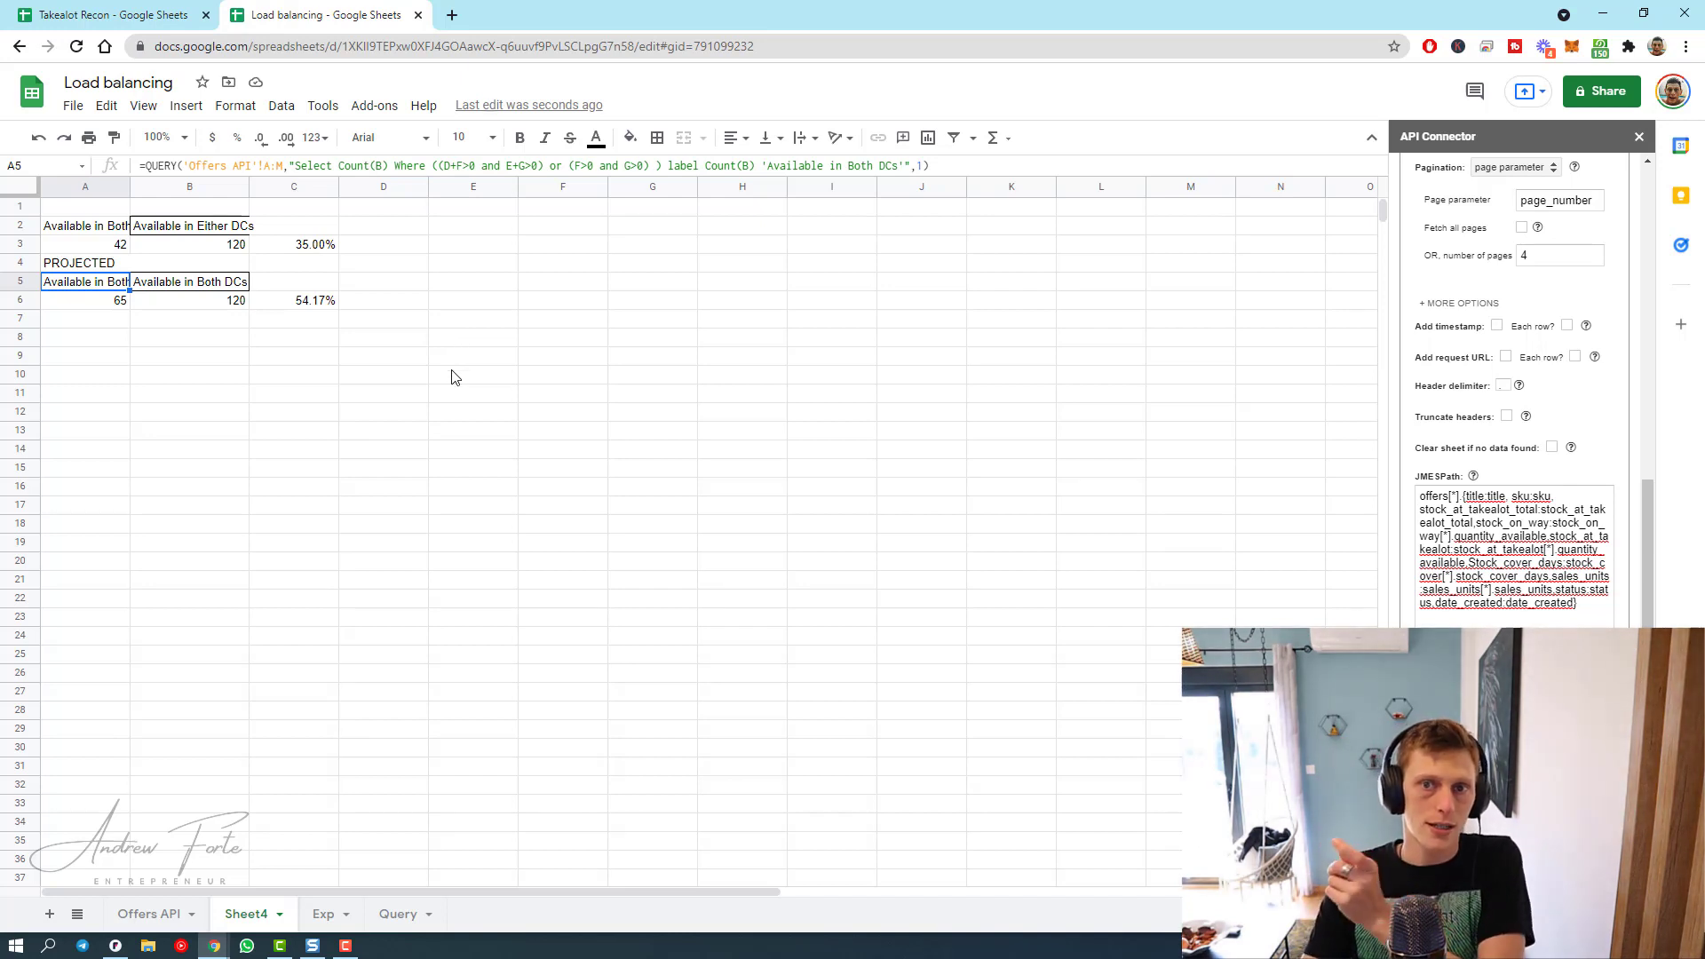
left_click(299, 309)
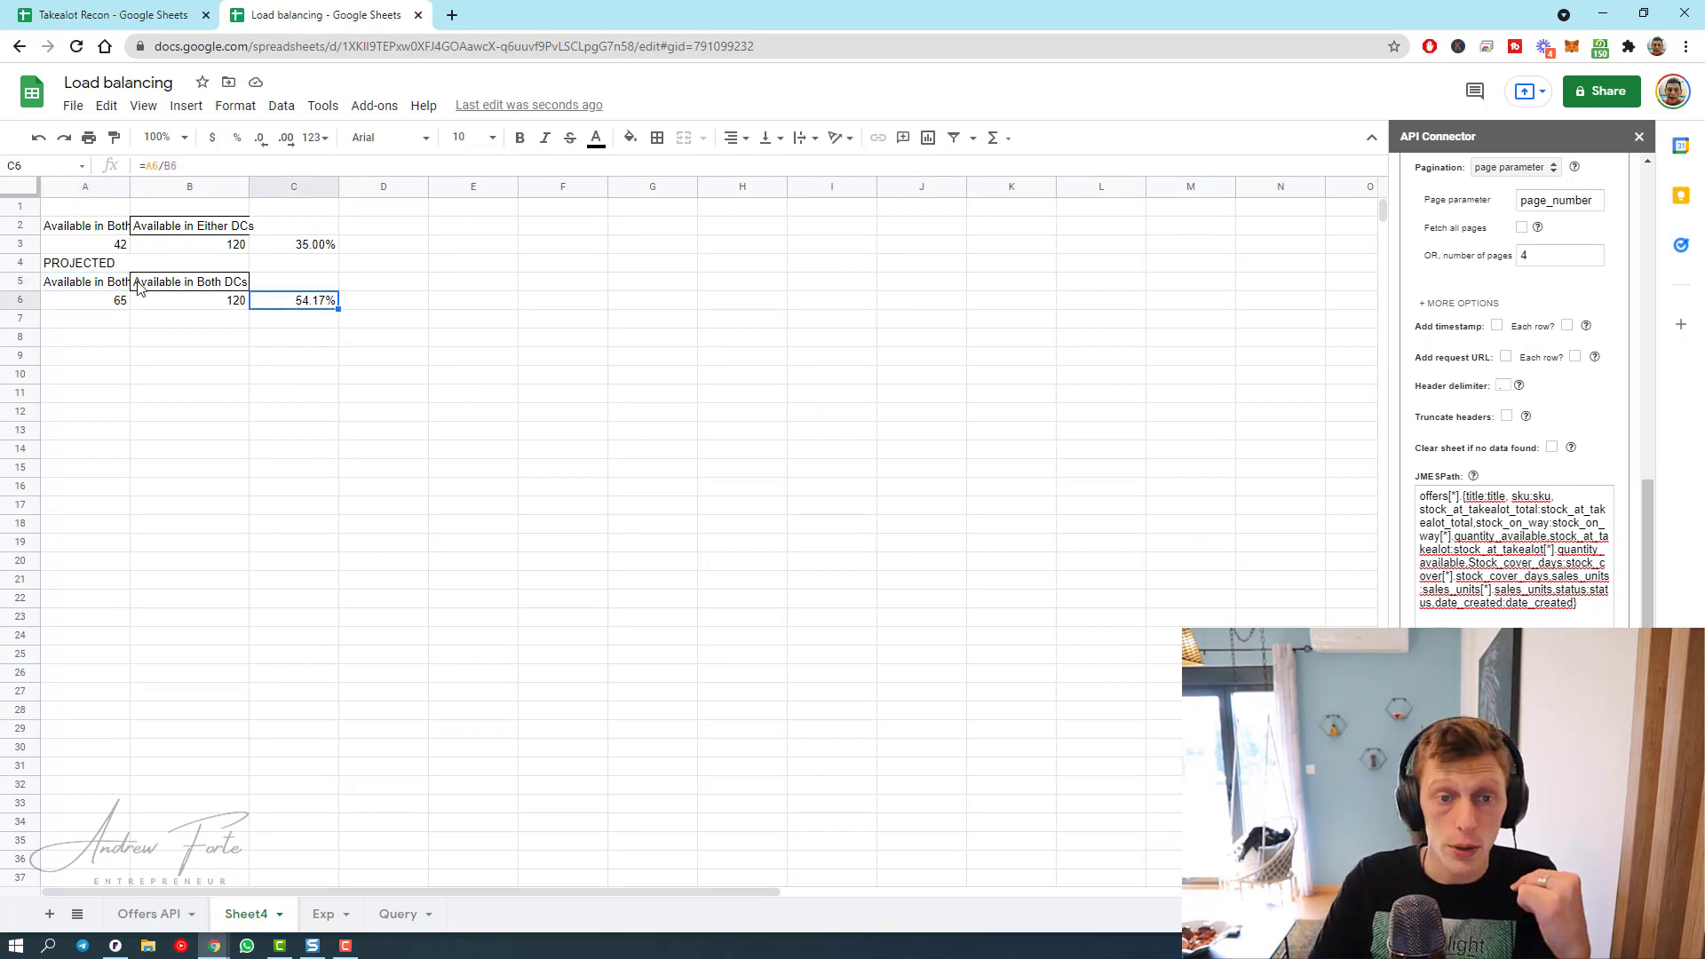
left_click(92, 306)
left_click(111, 289)
left_click(163, 288)
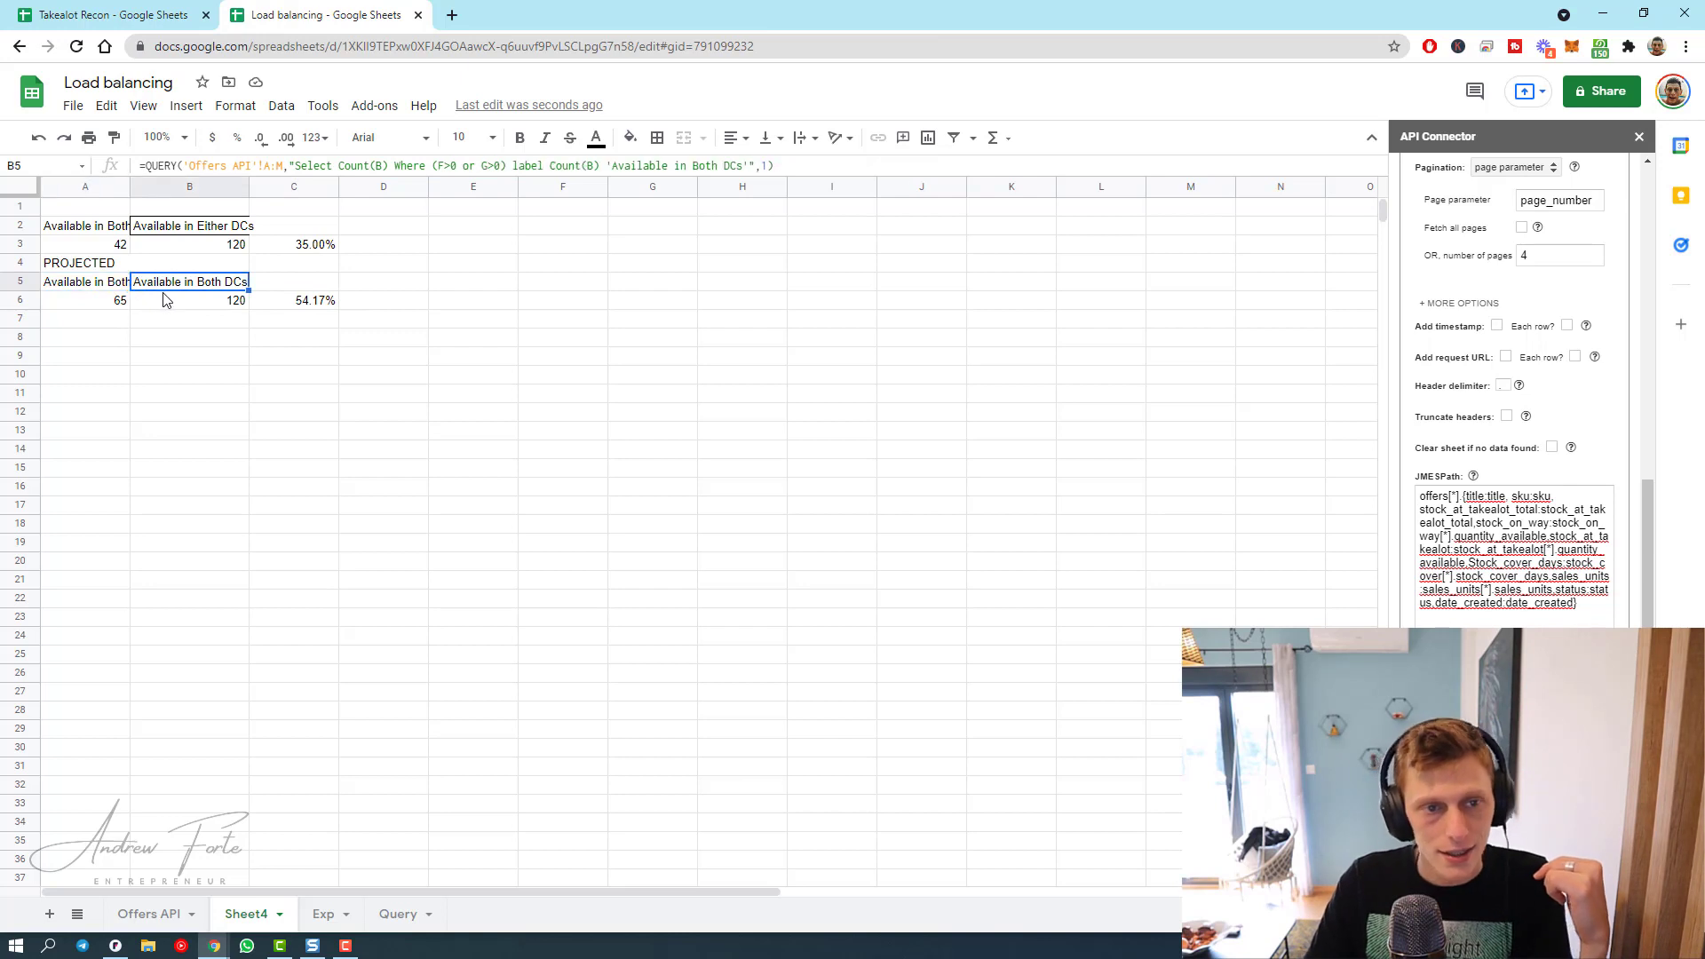
left_click(122, 286)
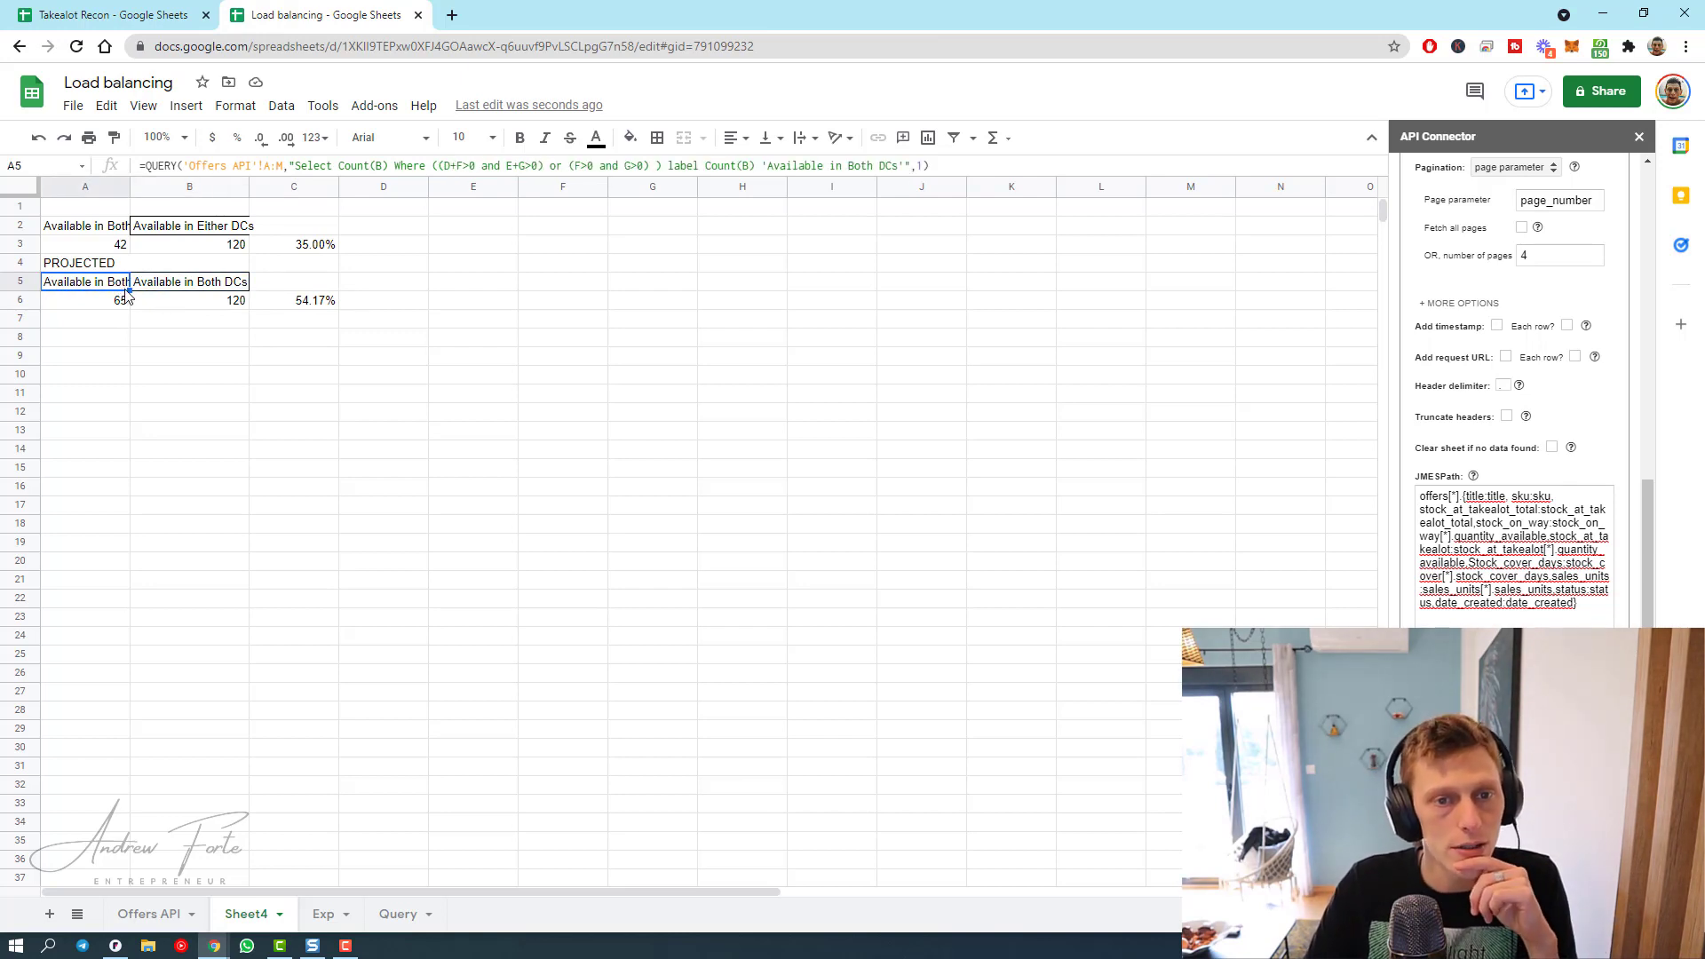
left_click(173, 288)
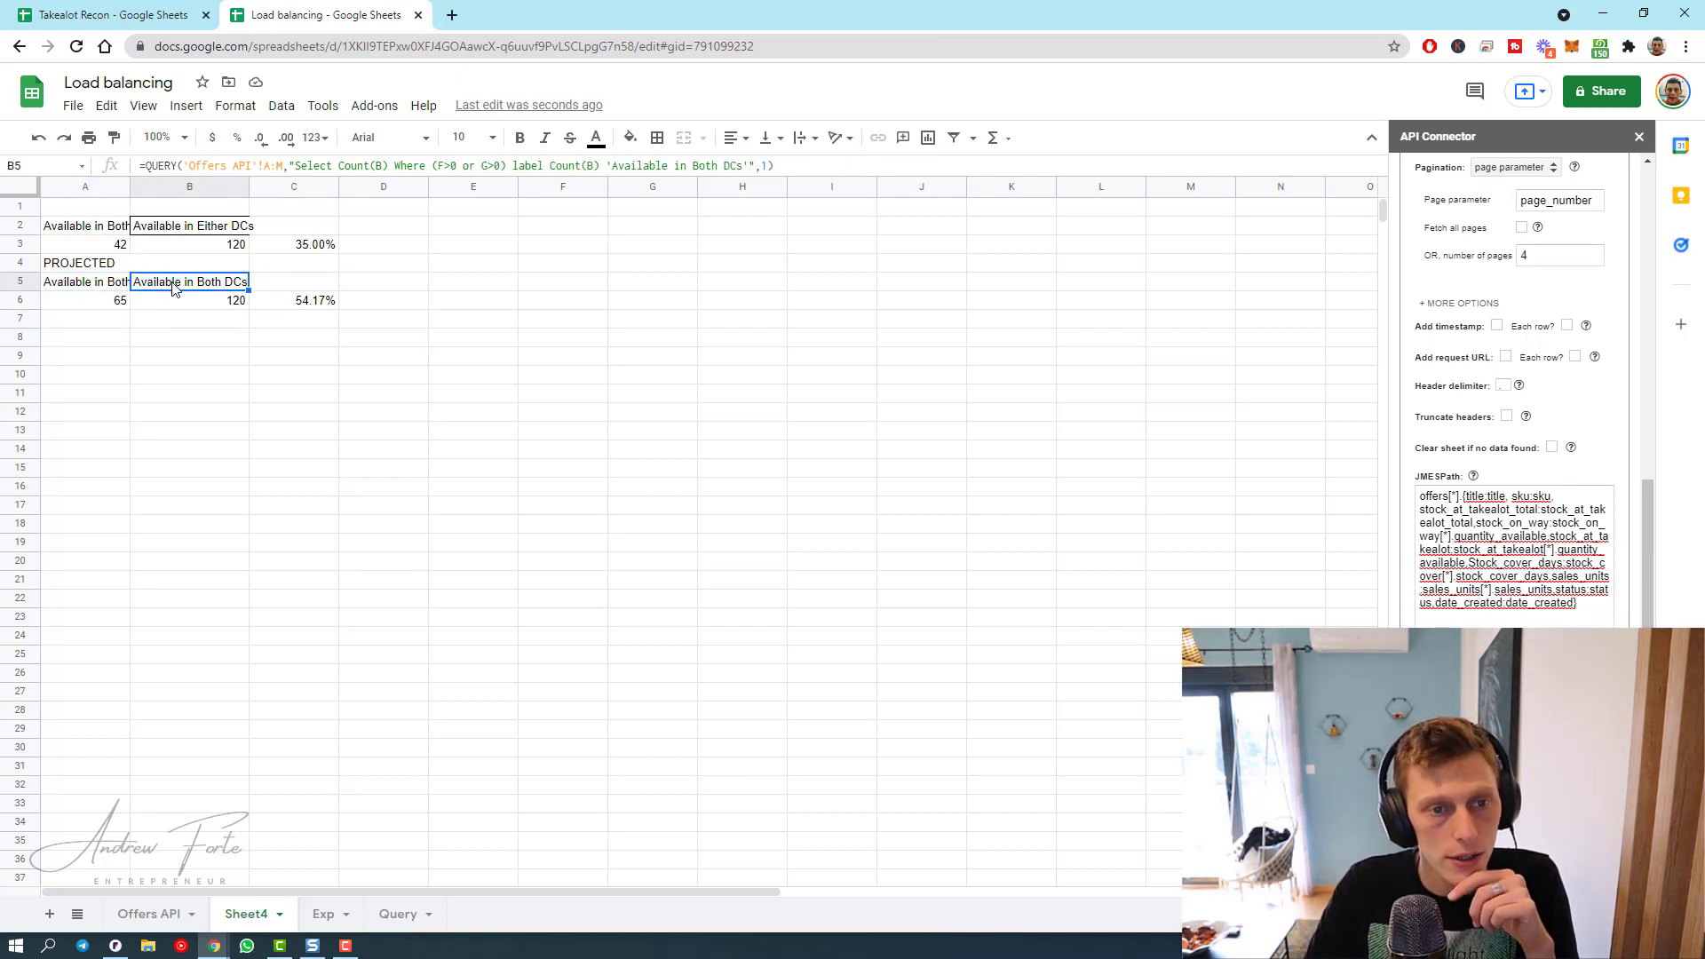
left_click(125, 280)
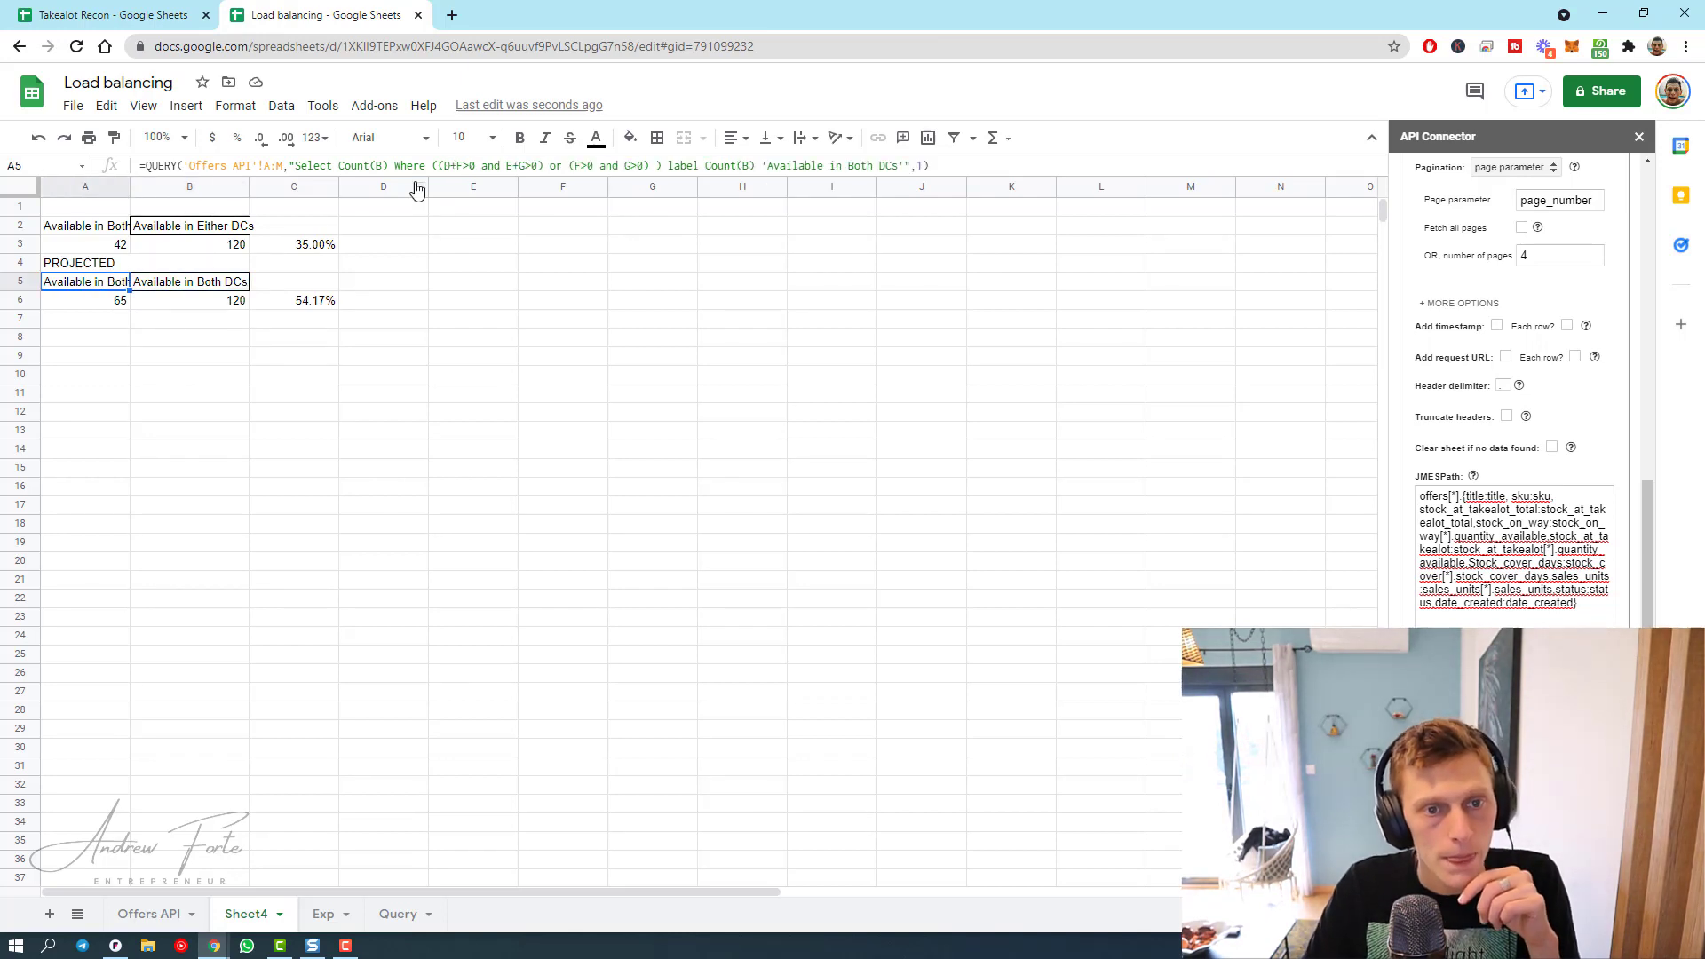